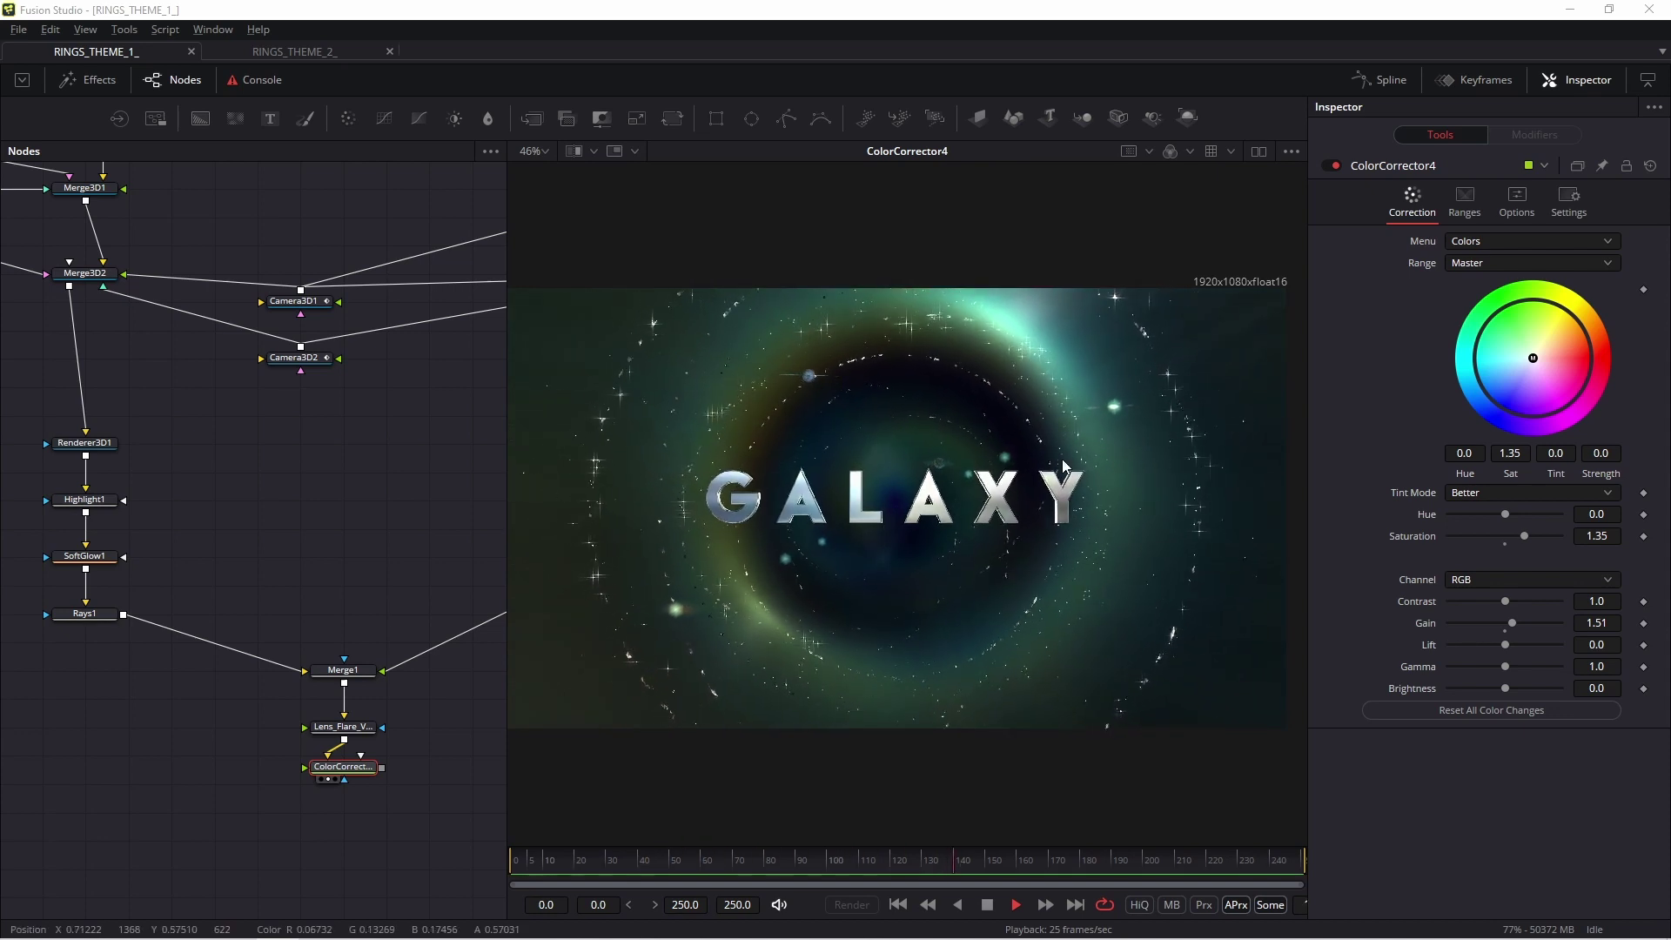
- Widen the node graph area and examine the nodes of the BG group up to Transform3D3
{"action": "scroll", "coordinate": [190, 448], "scroll_direction": "down", "scroll_amount": 5}
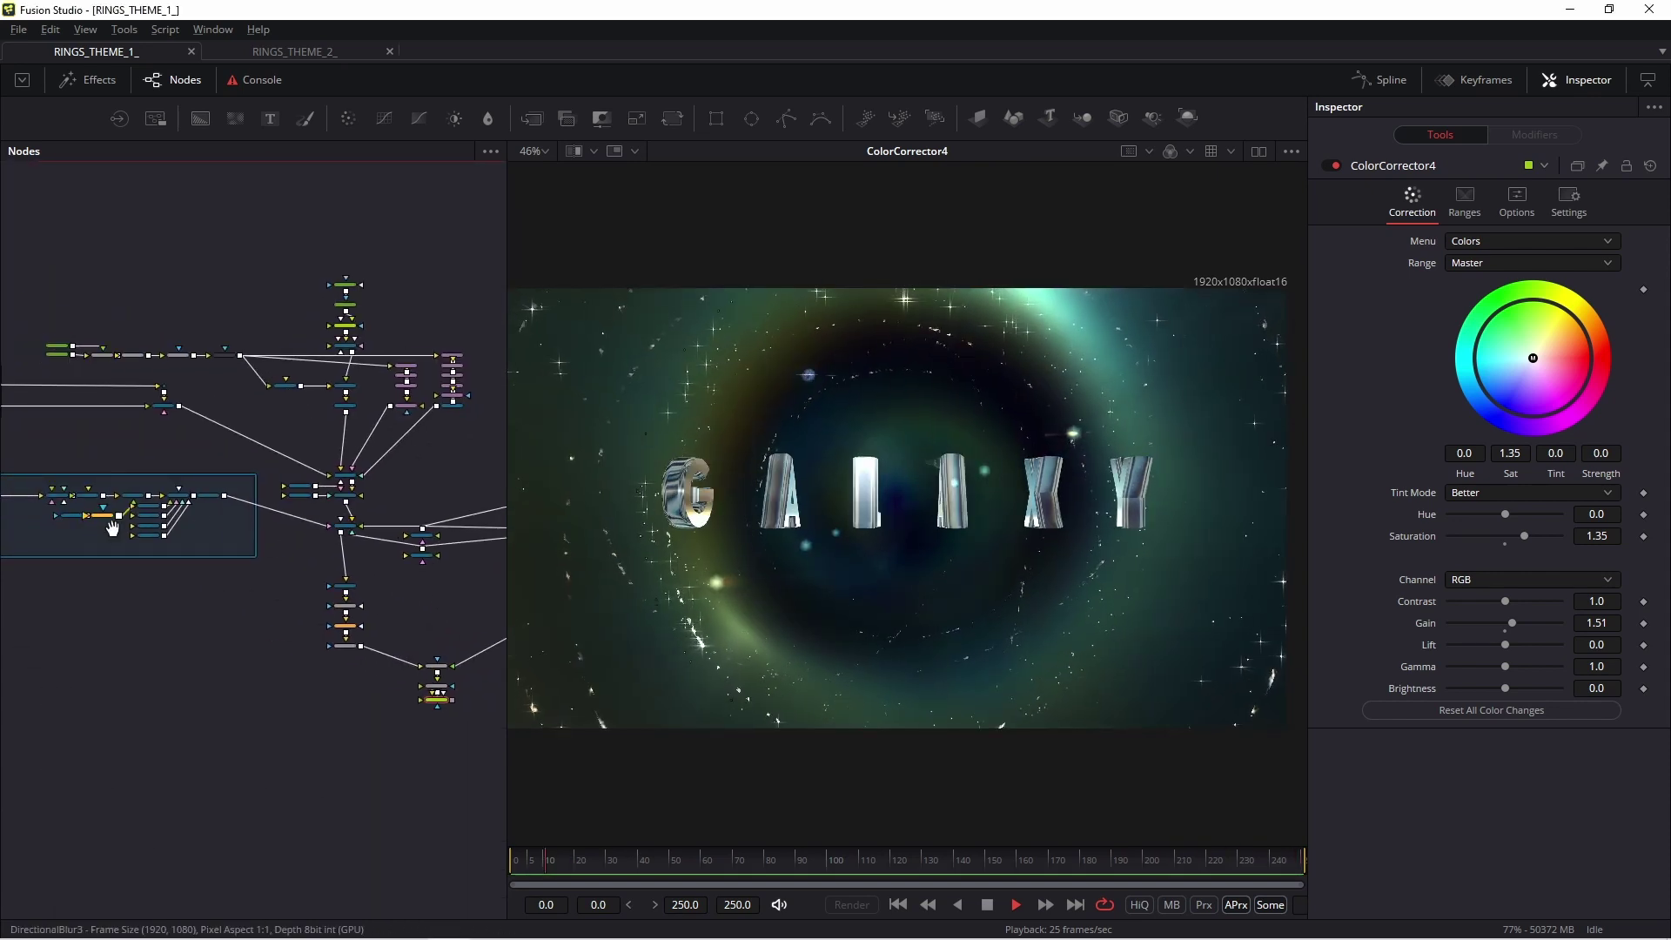
{"action": "scroll", "coordinate": [290, 530], "scroll_direction": "up", "scroll_amount": 5}
{"action": "left_click_drag", "start_coordinate": [507, 474], "coordinate": [628, 474]}
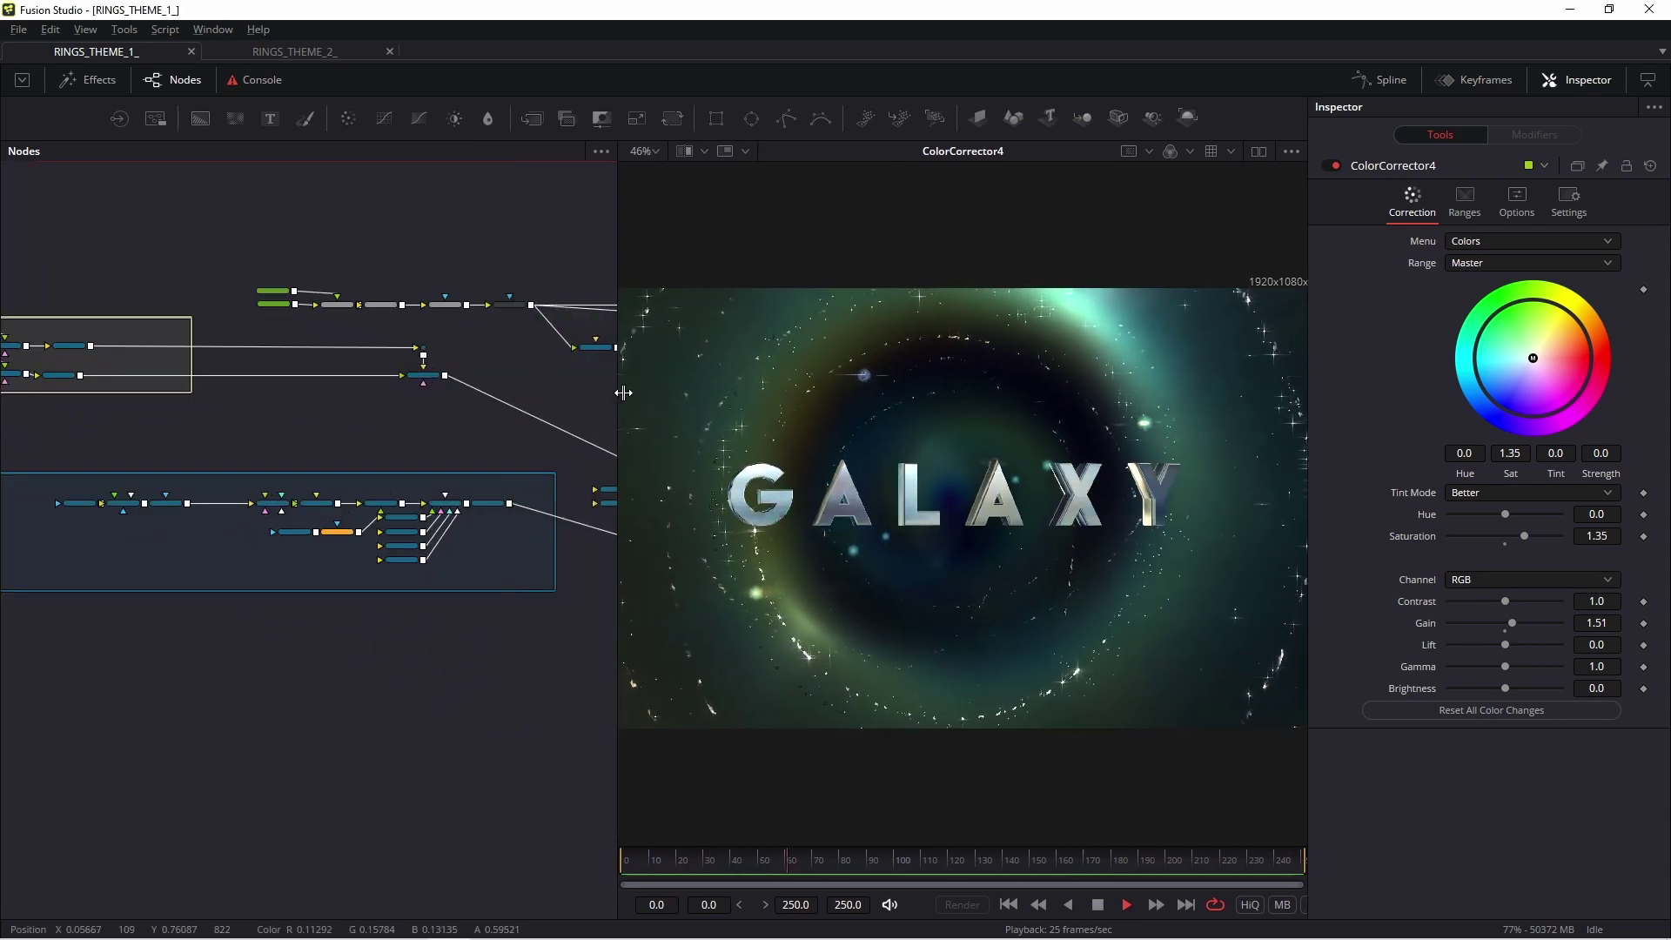
{"action": "scroll", "coordinate": [285, 474], "scroll_direction": "up", "scroll_amount": 3}
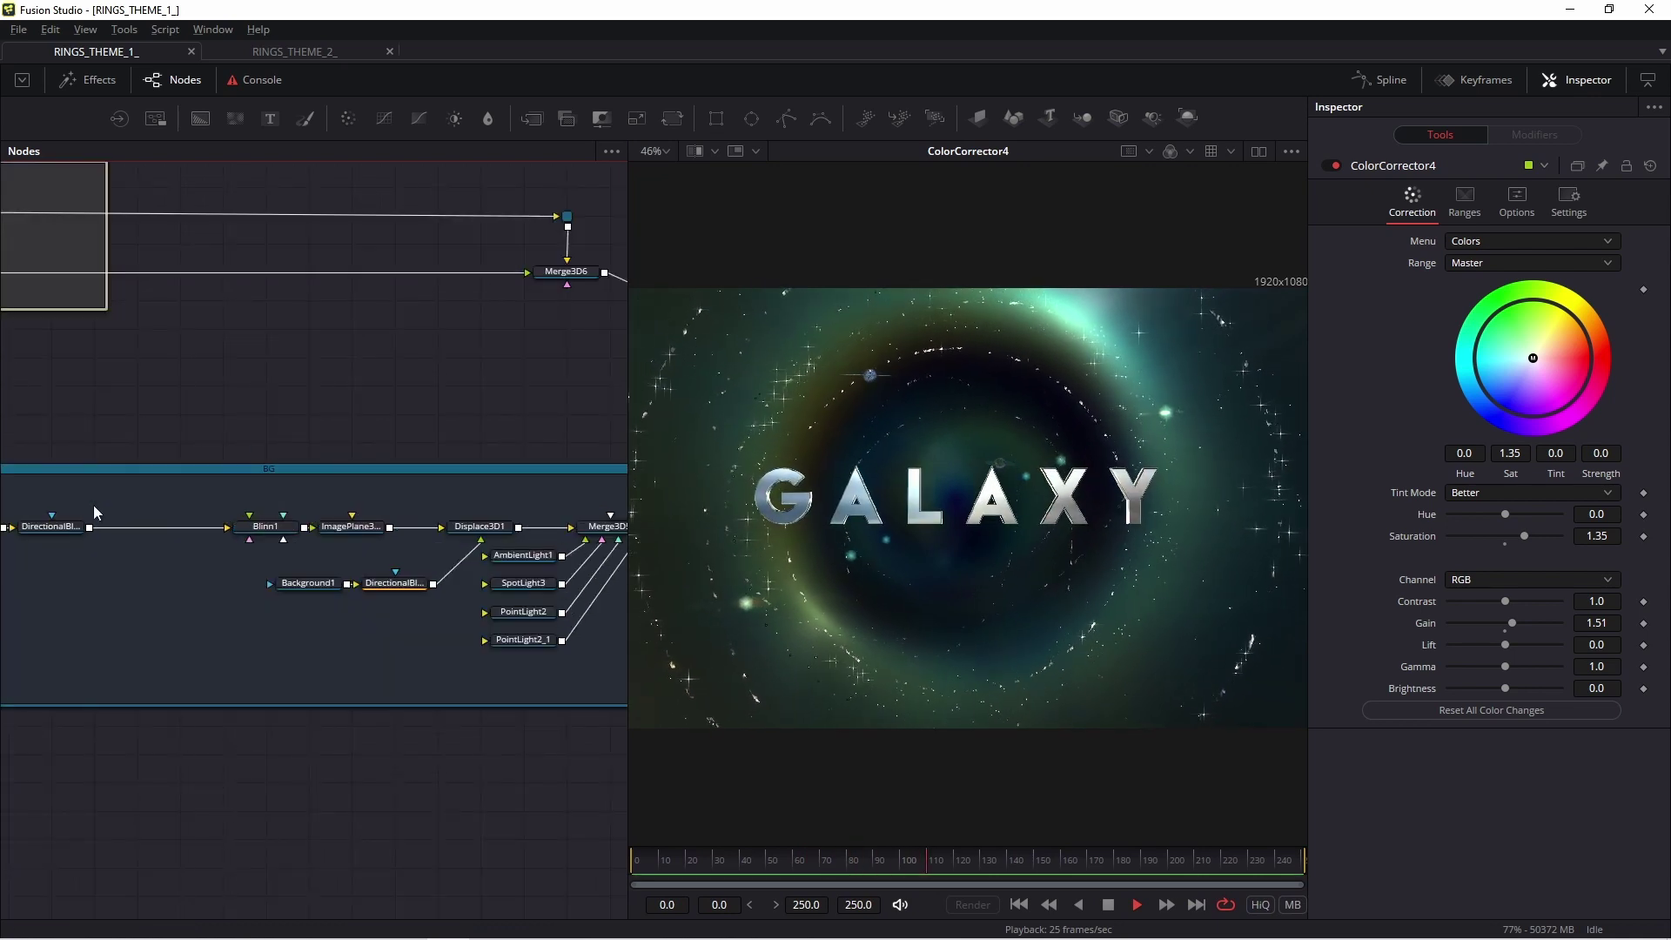
{"action": "scroll", "coordinate": [259, 468], "scroll_direction": "up", "scroll_amount": 4}
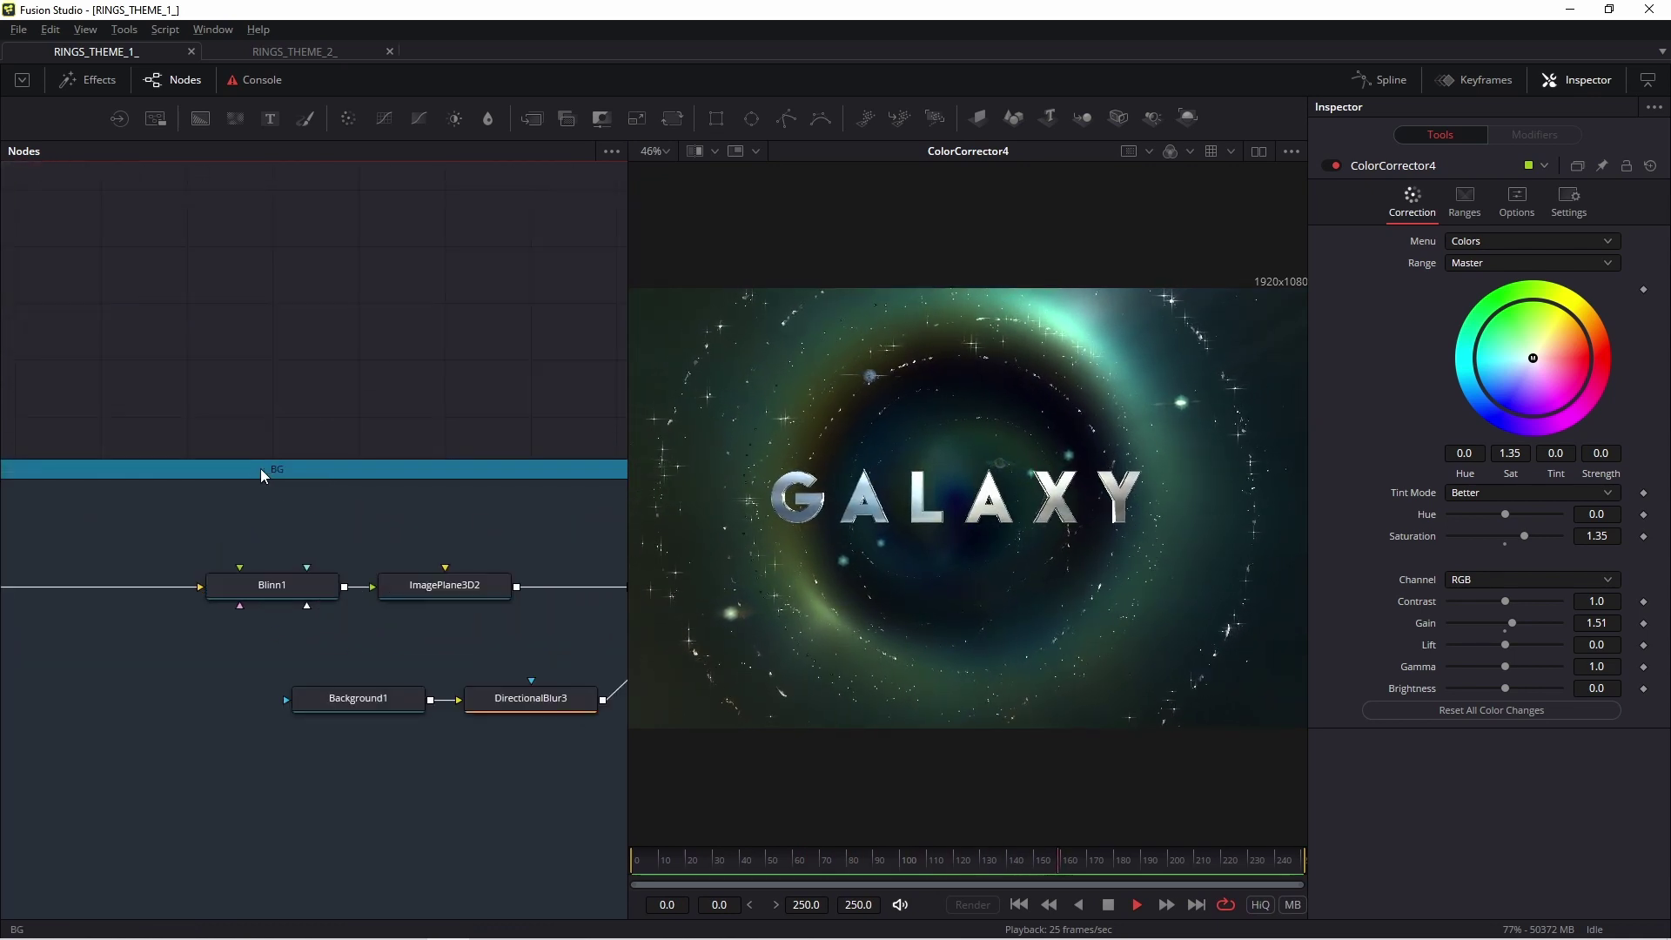
{"action": "scroll", "coordinate": [261, 472], "scroll_direction": "down", "scroll_amount": 6}
{"action": "left_click_drag", "start_coordinate": [321, 511], "coordinate": [203, 508]}
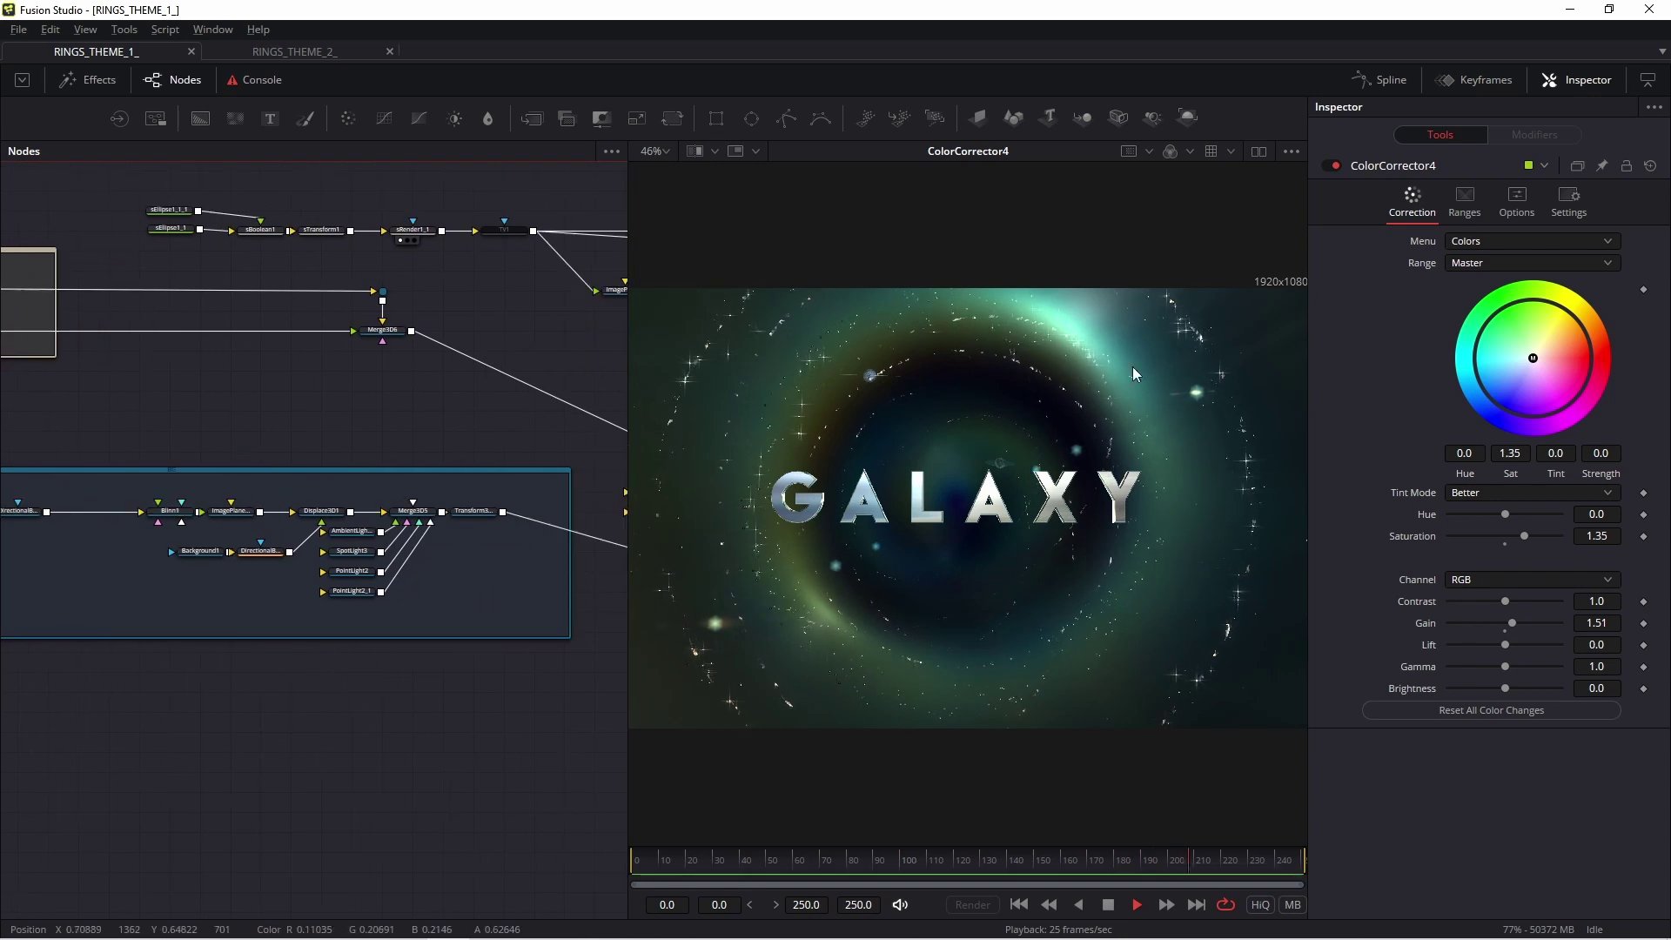
{"action": "scroll", "coordinate": [493, 531], "scroll_direction": "up", "scroll_amount": 3}
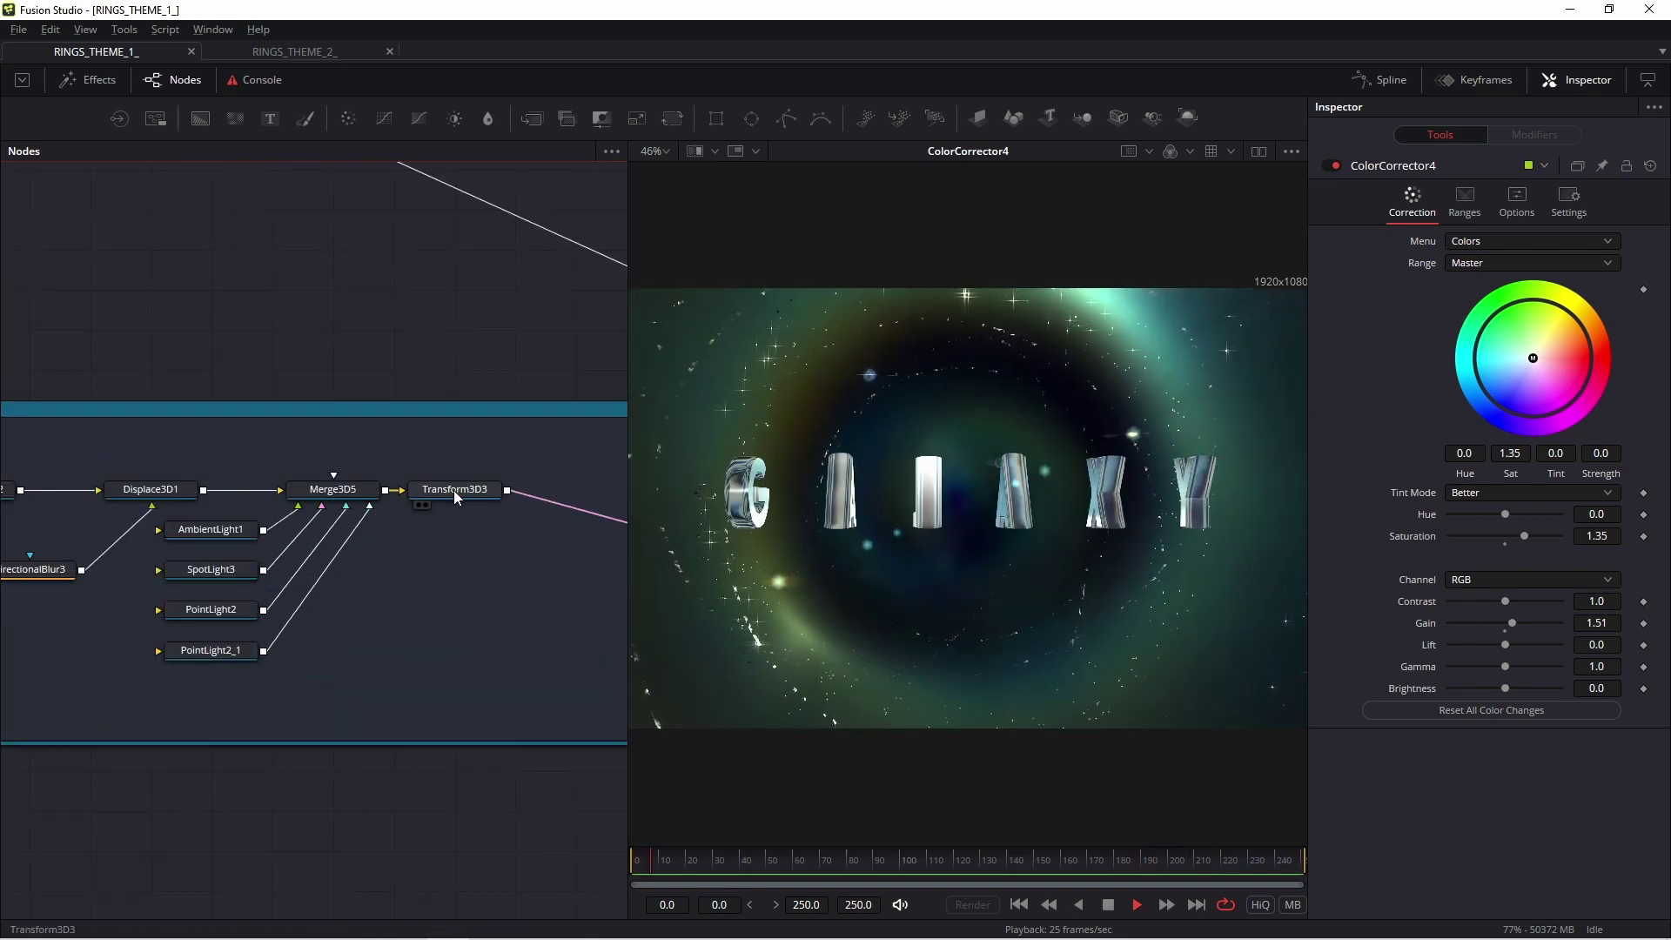
- Show Transform3D3 in the viewer, stop the playback and inspect the 3D background from an angle
{"action": "left_click_drag", "start_coordinate": [454, 489], "coordinate": [1001, 466]}
{"action": "left_click", "coordinate": [1108, 905]}
{"action": "left_click_drag", "start_coordinate": [1015, 624], "coordinate": [1068, 441]}
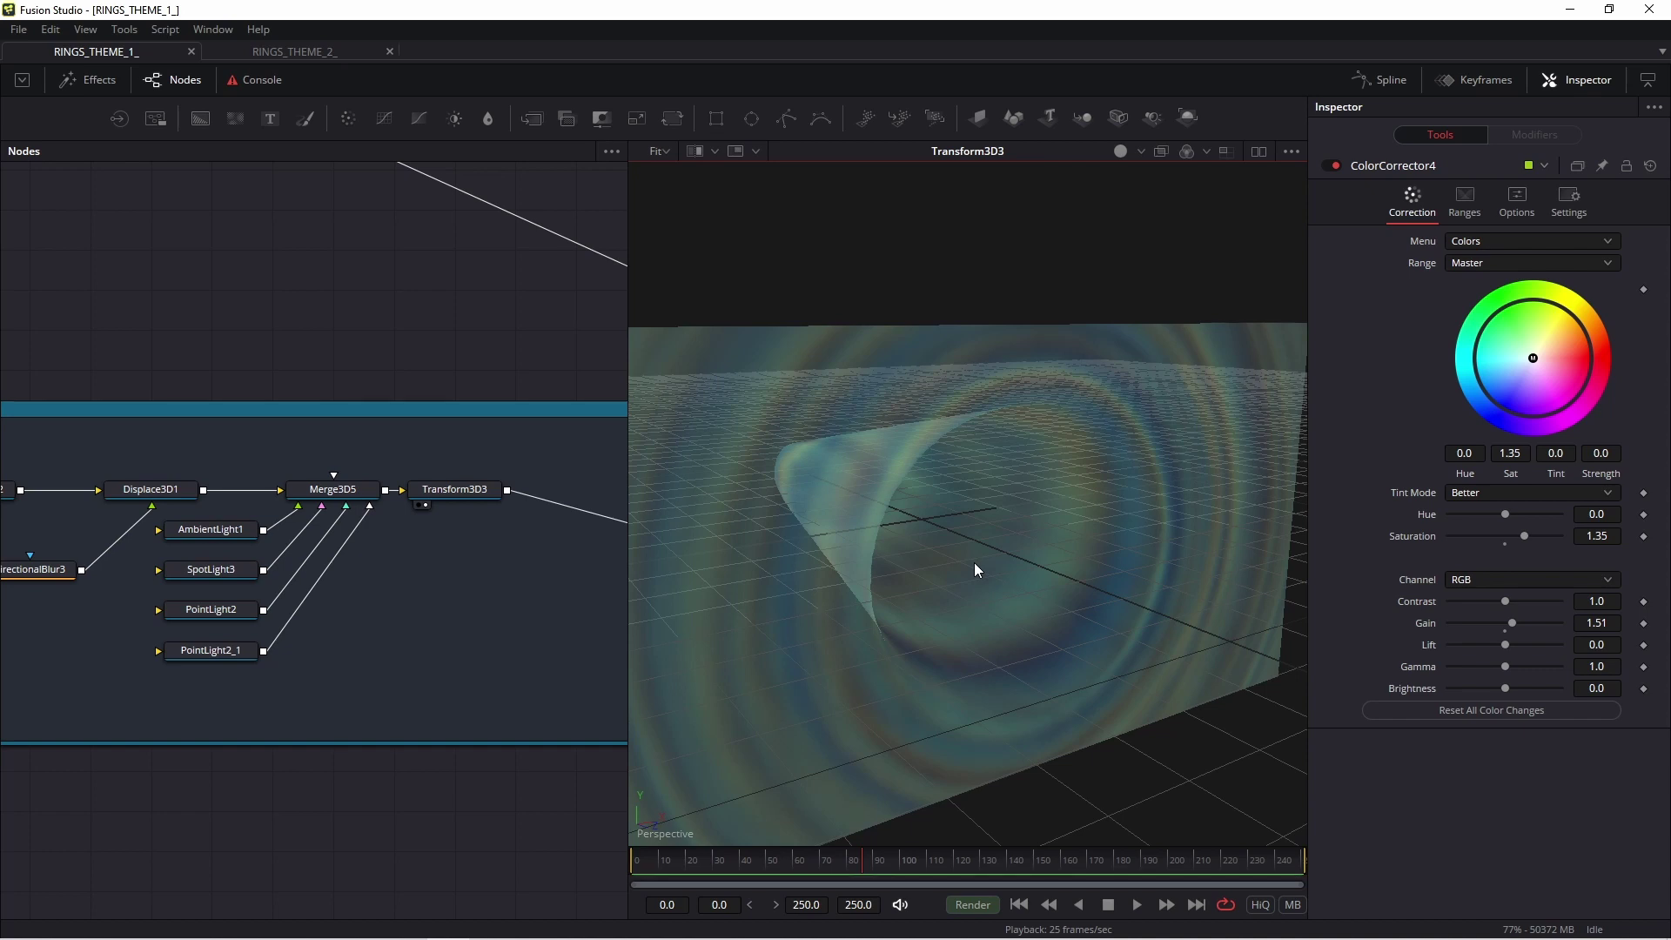
- View the outputs of Plasma3, ColorCorrector3 and DirectionalBlur2 one after another in the viewer
{"action": "left_click_drag", "start_coordinate": [324, 559], "coordinate": [584, 521]}
{"action": "left_click", "coordinate": [184, 479]}
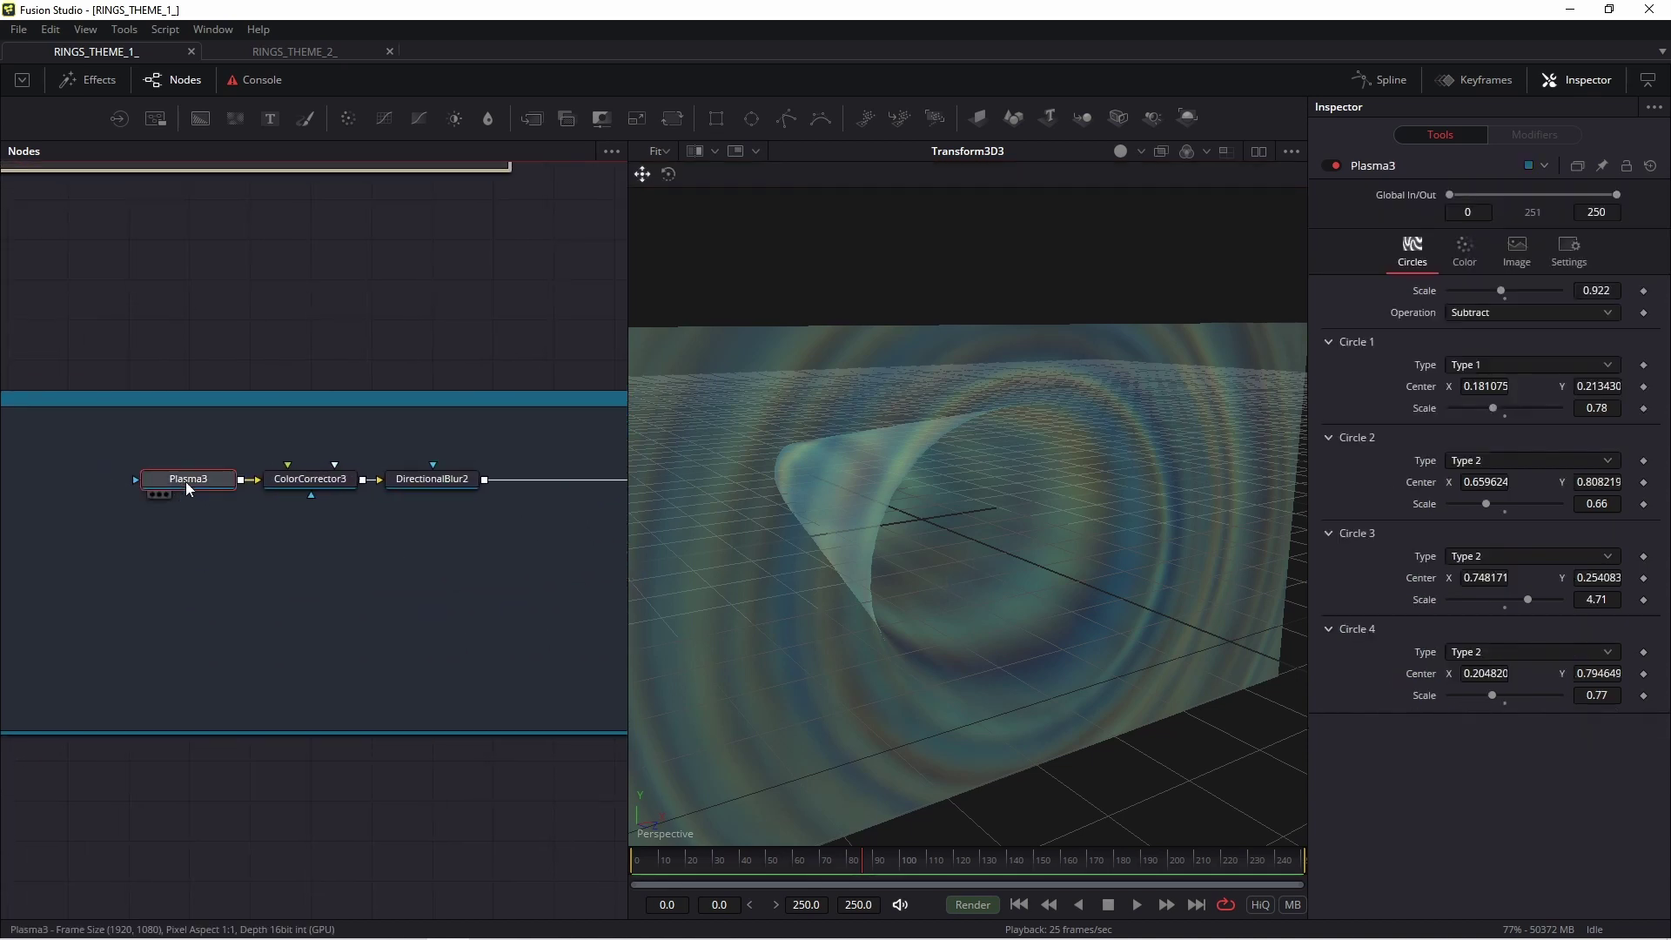
{"action": "key", "text": "1"}
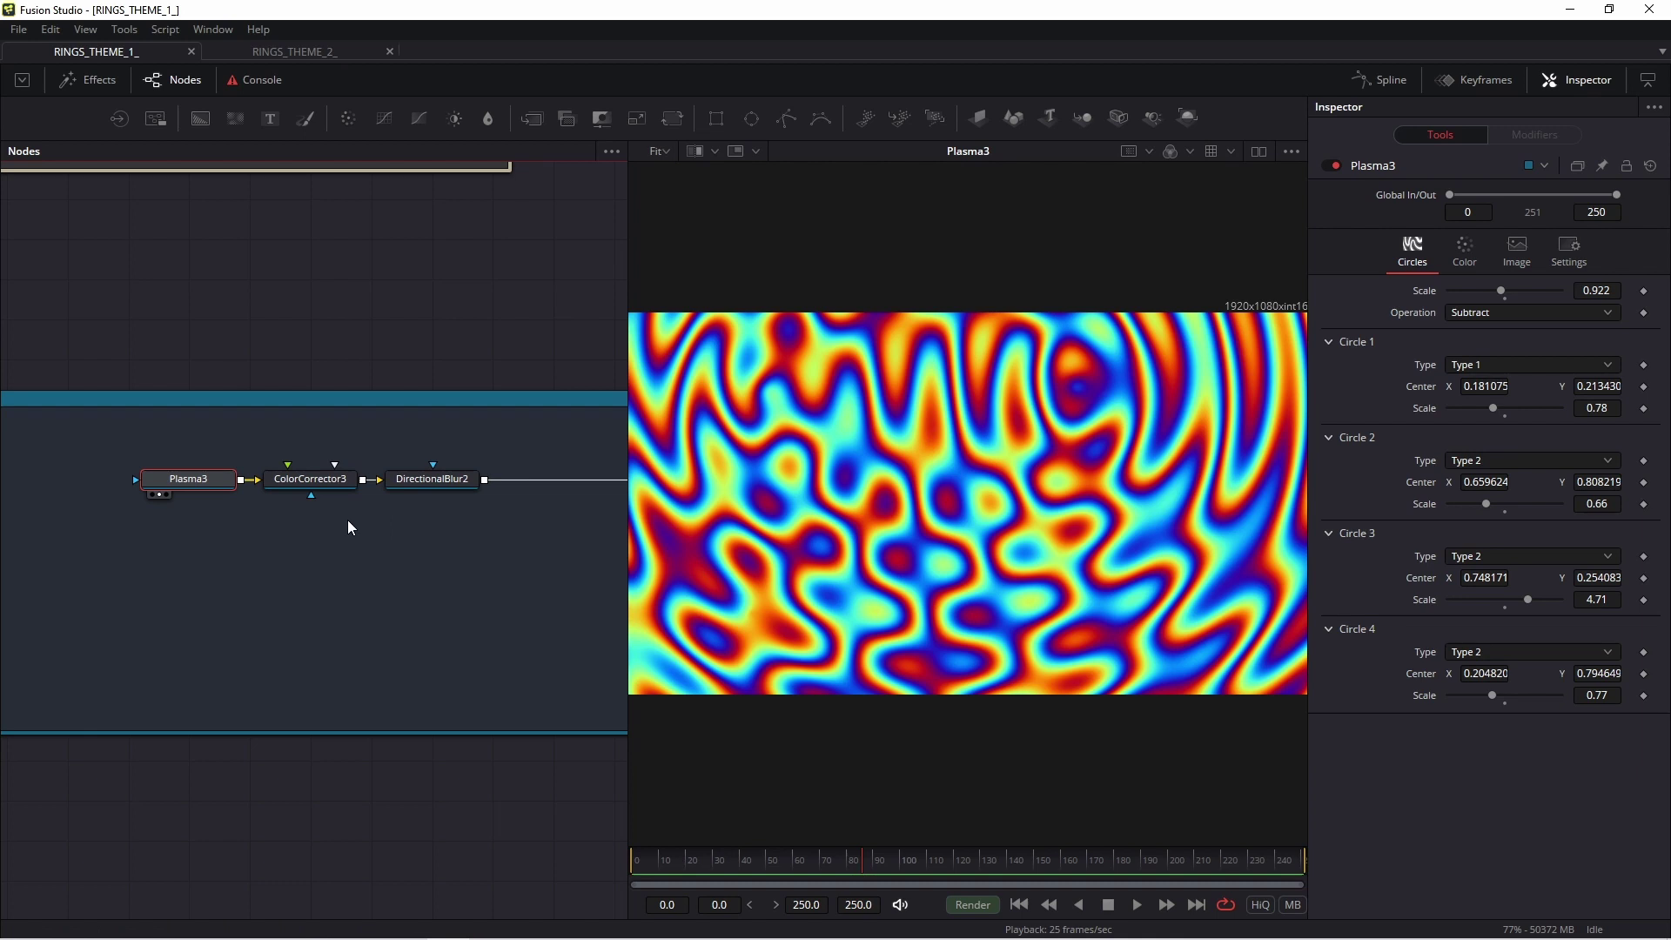
{"action": "left_click", "coordinate": [305, 480]}
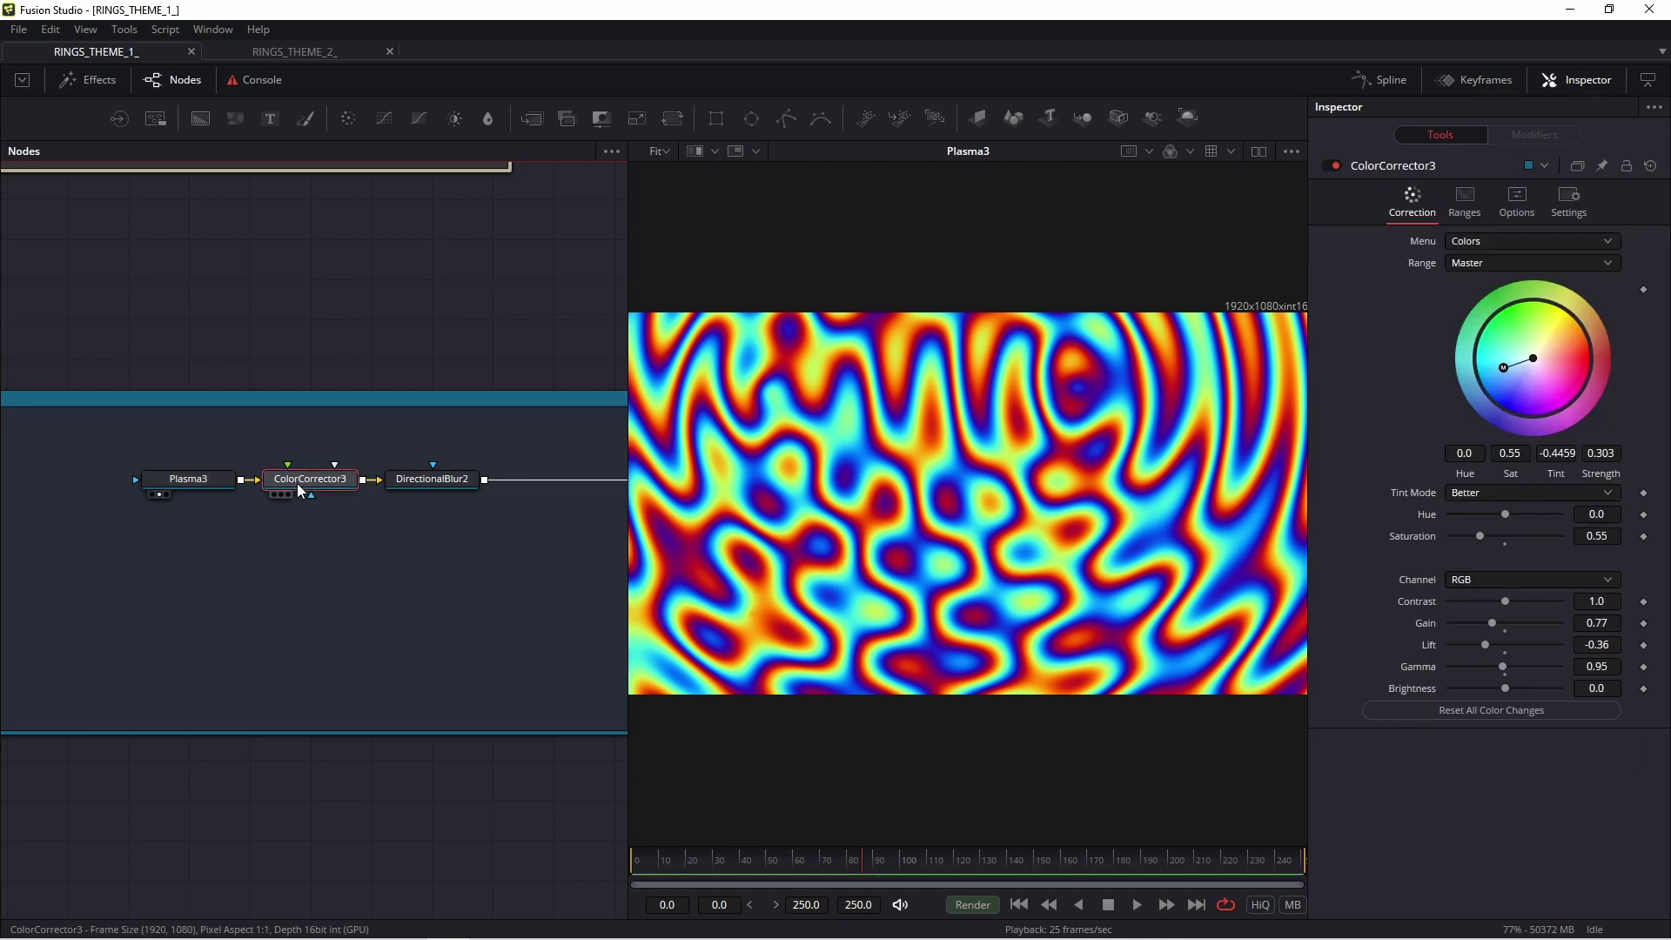
{"action": "key", "text": "1"}
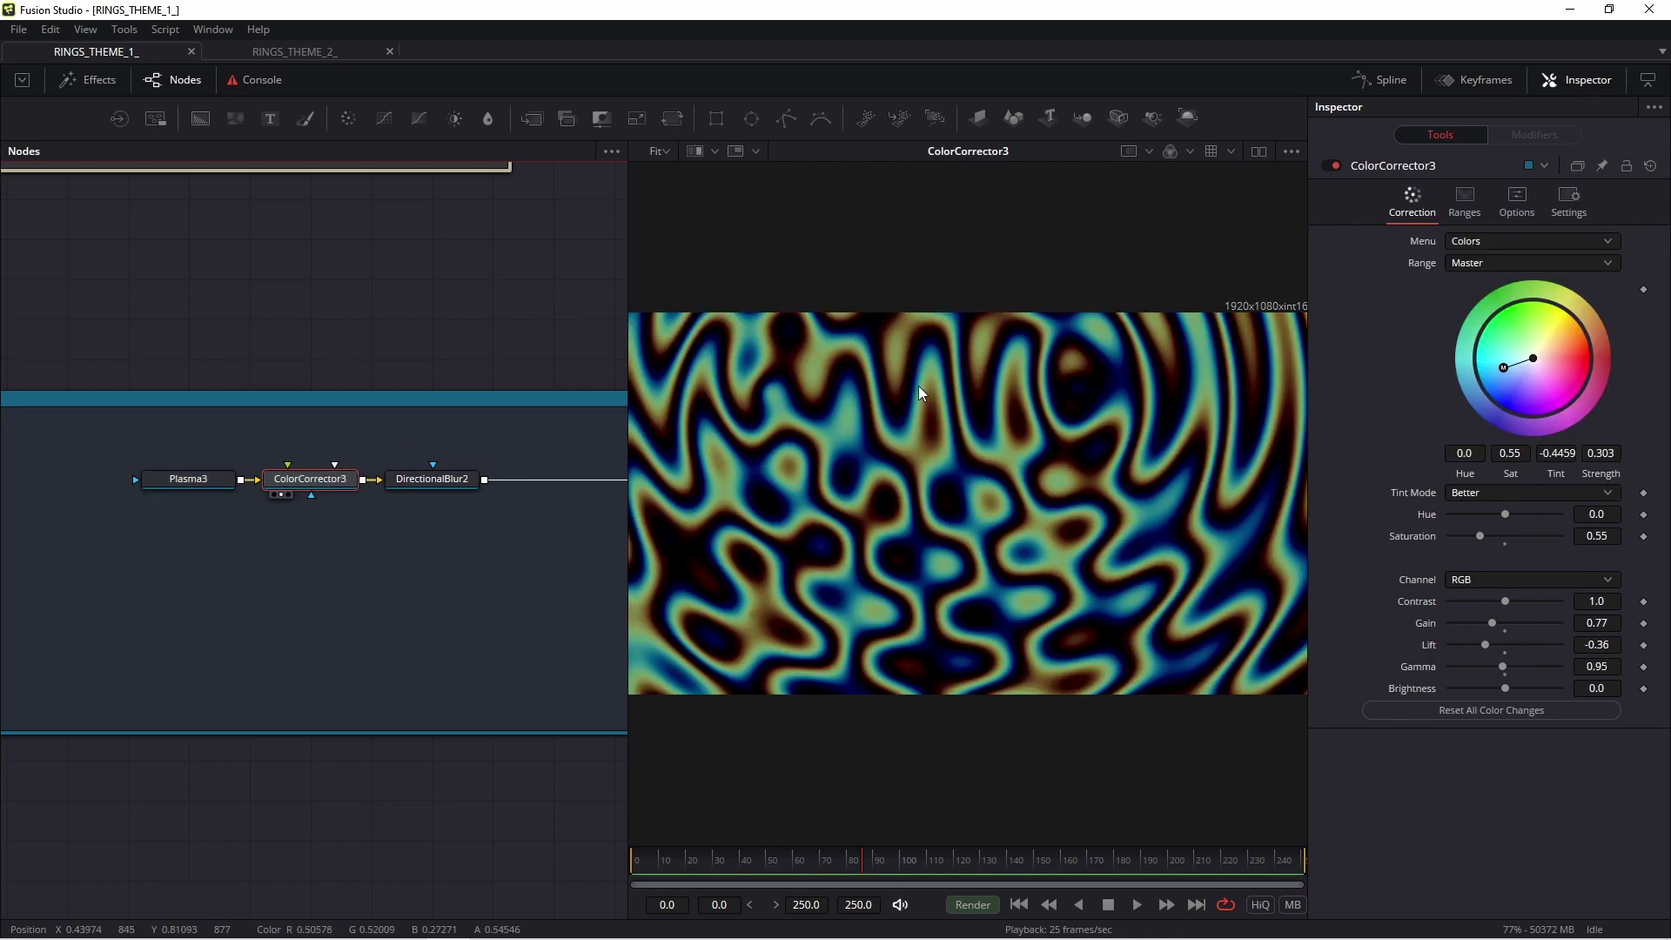
{"action": "left_click", "coordinate": [426, 484]}
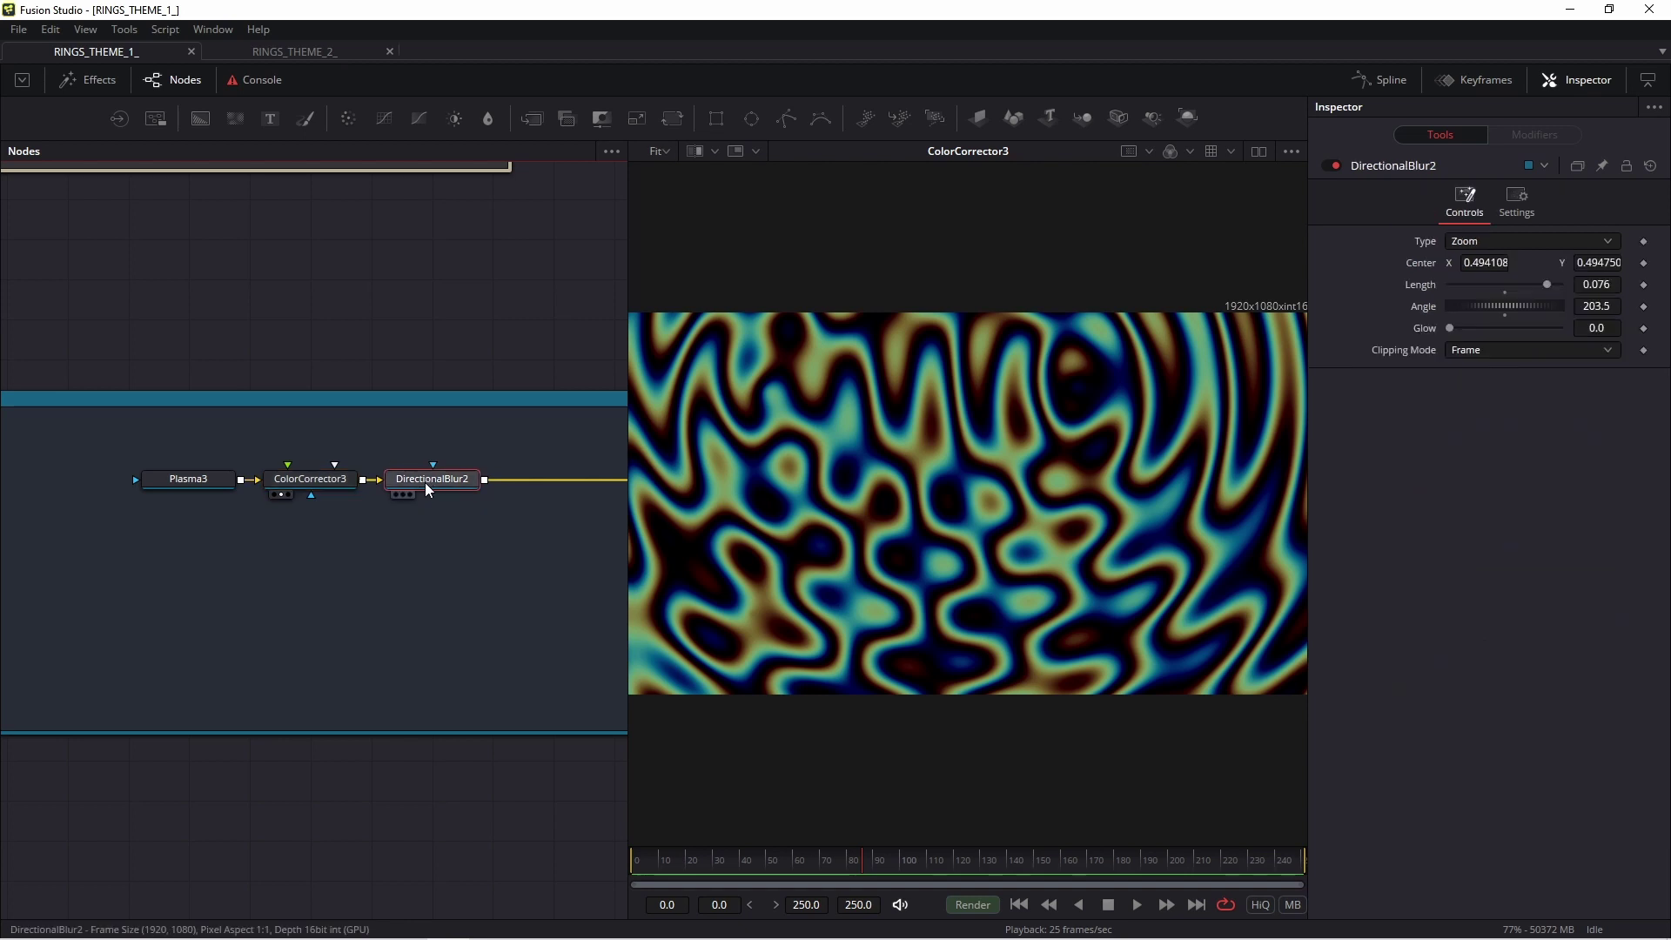
{"action": "key", "text": "1"}
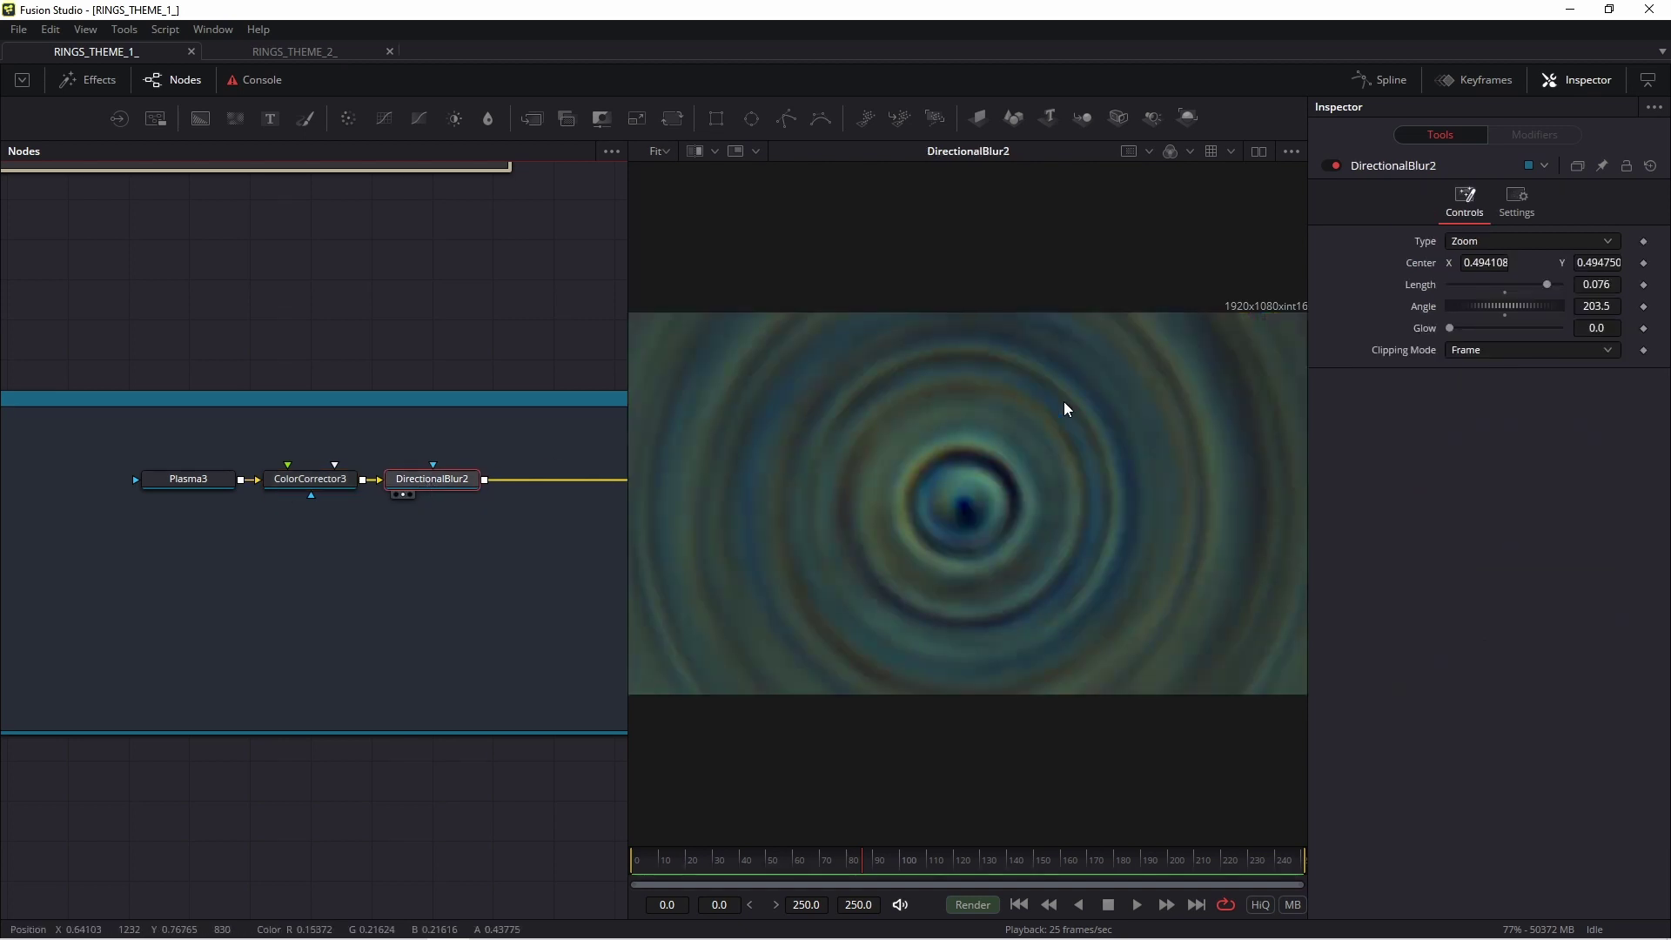
{"action": "left_click_drag", "start_coordinate": [301, 594], "coordinate": [4, 629]}
{"action": "left_click_drag", "start_coordinate": [393, 549], "coordinate": [644, 547]}
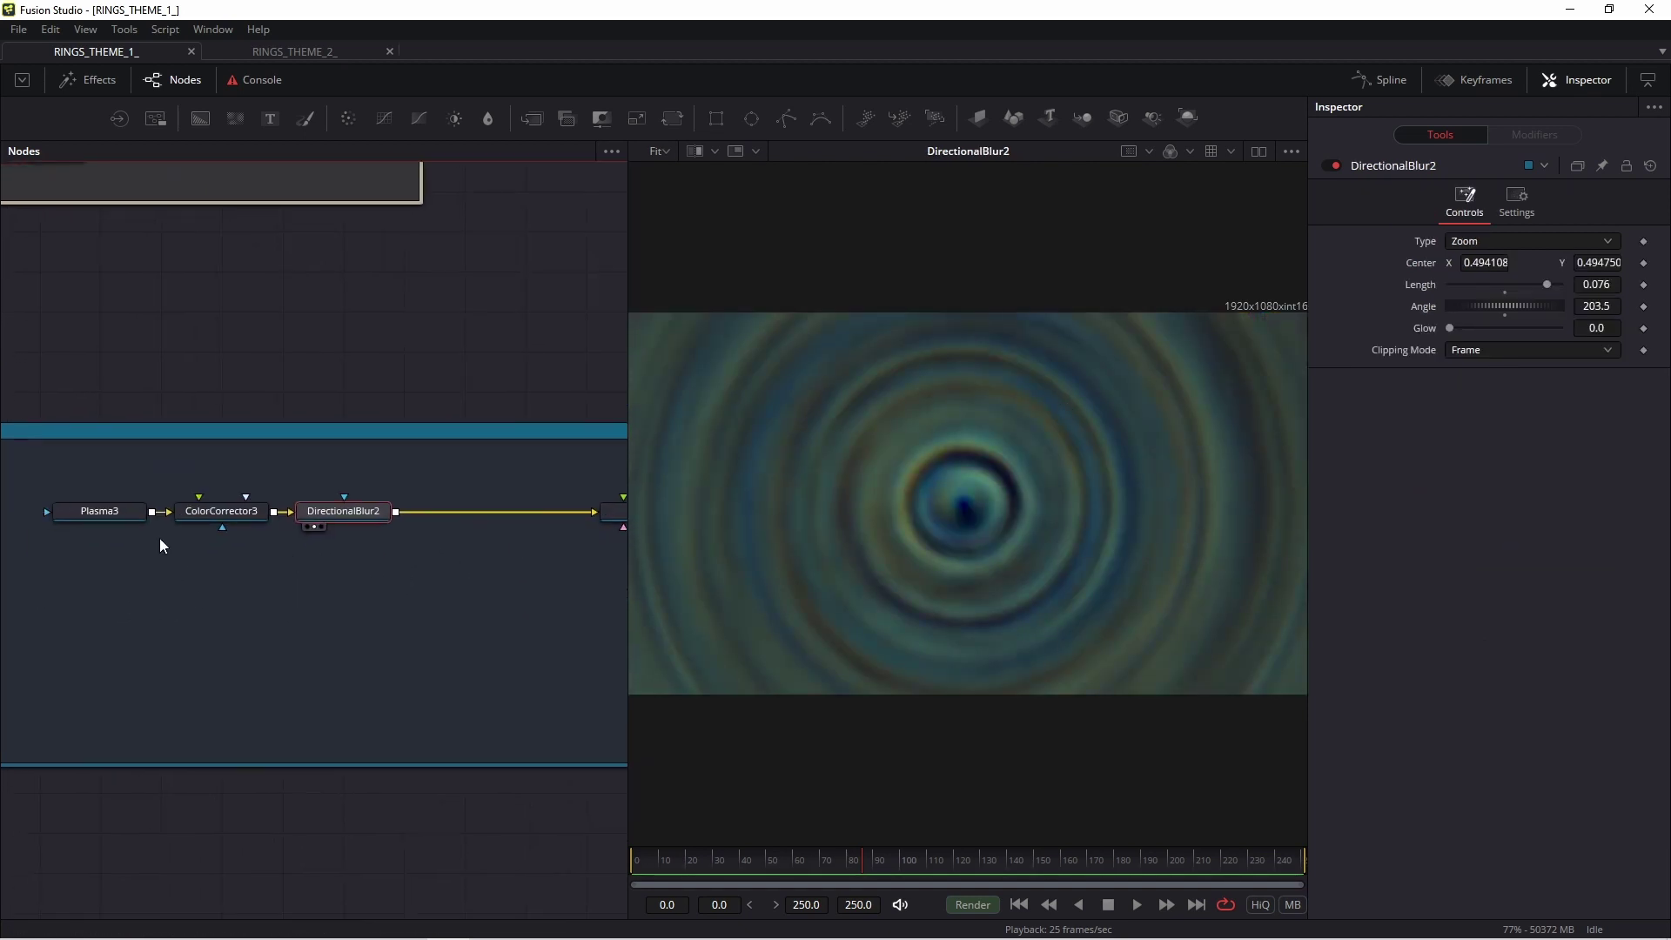
- Select the Plasma3, ColorCorrector3 and DirectionalBlur2 nodes and show the Blinn1 material in the viewer
{"action": "left_click_drag", "start_coordinate": [25, 479], "coordinate": [458, 556]}
{"action": "scroll", "coordinate": [391, 557], "scroll_direction": "right", "scroll_amount": 5}
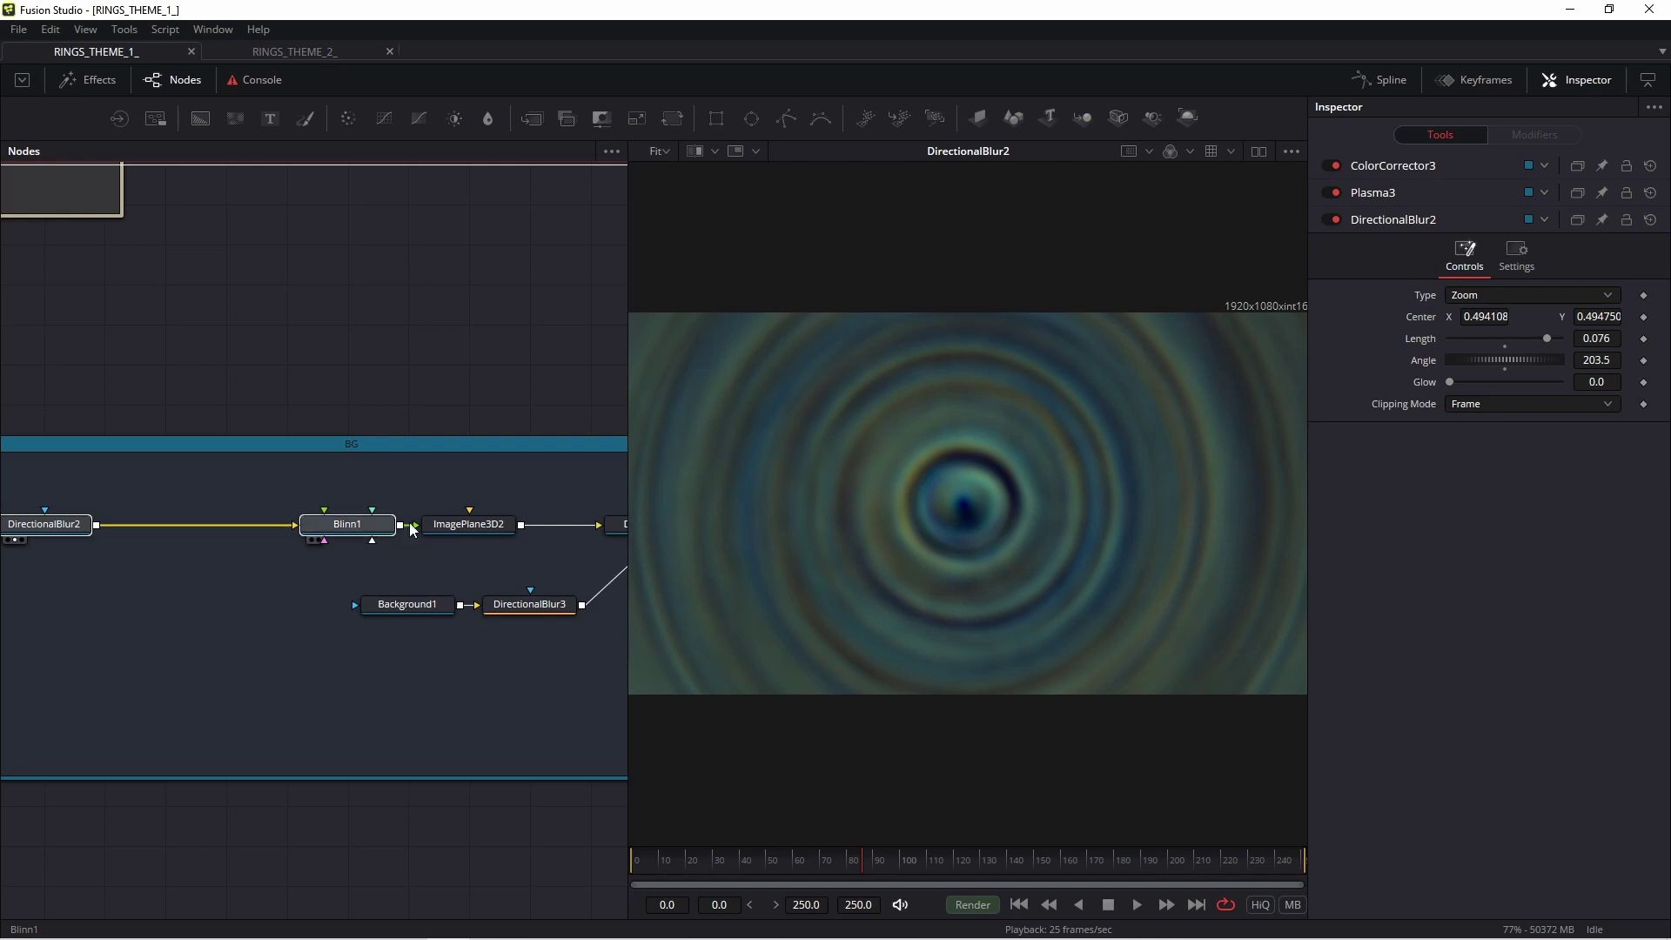
{"action": "left_click_drag", "start_coordinate": [402, 525], "coordinate": [891, 462]}
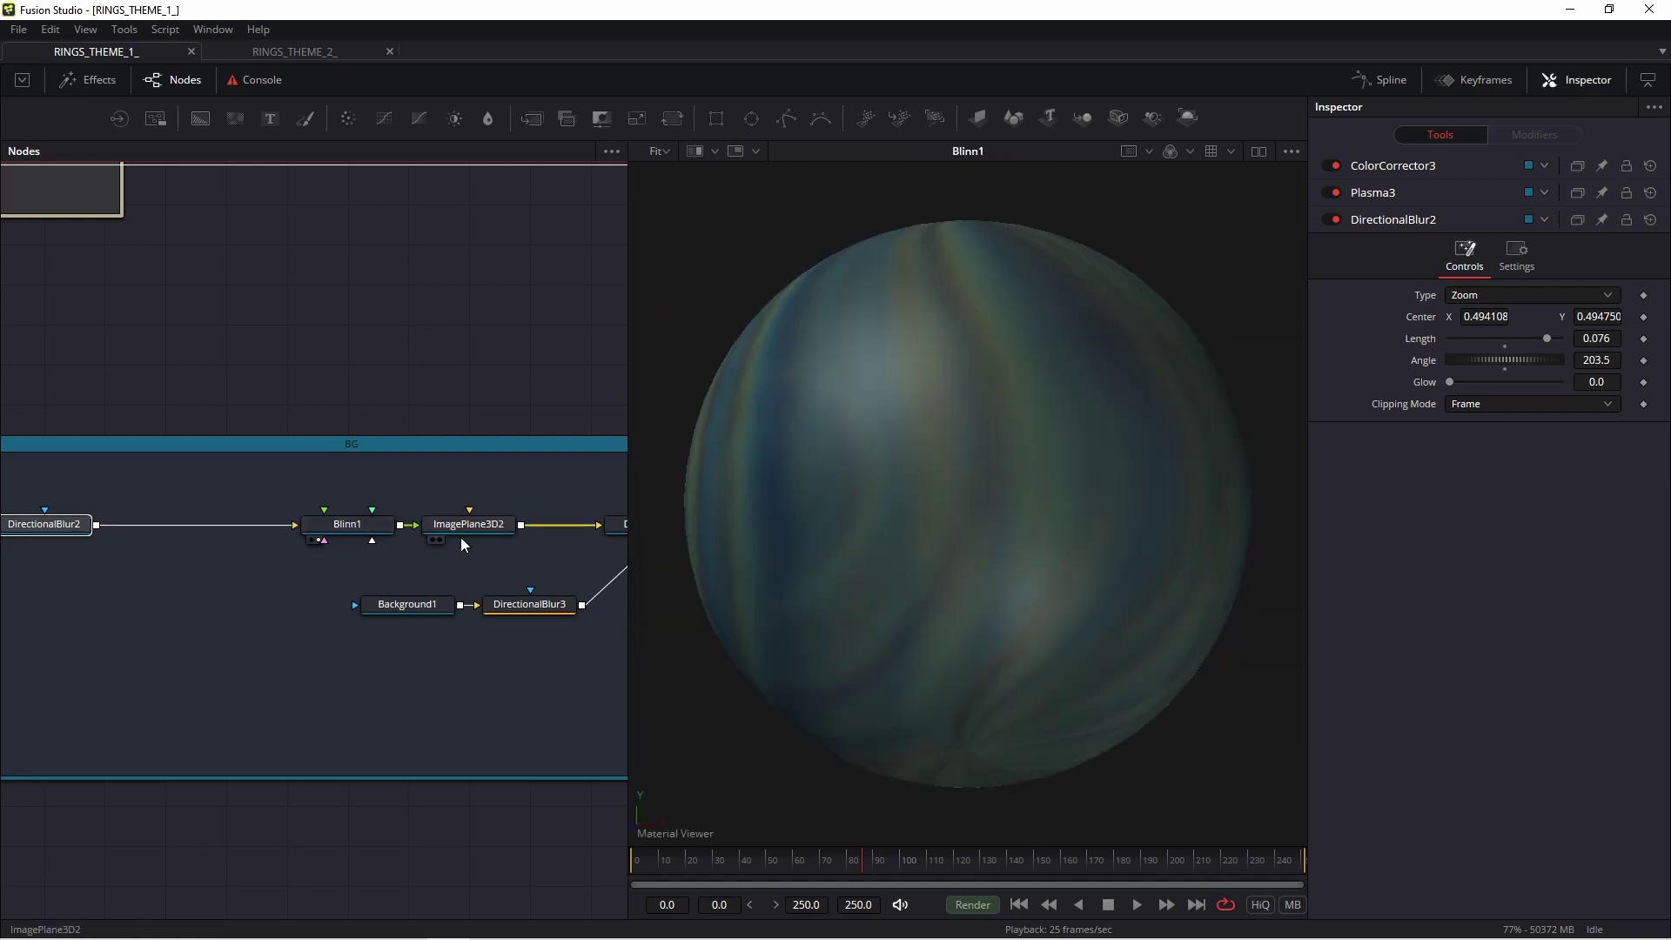
- Show ImagePlane3D2 in the viewer and inspect the textured plane from the side
{"action": "scroll", "coordinate": [461, 537], "scroll_direction": "right", "scroll_amount": 3}
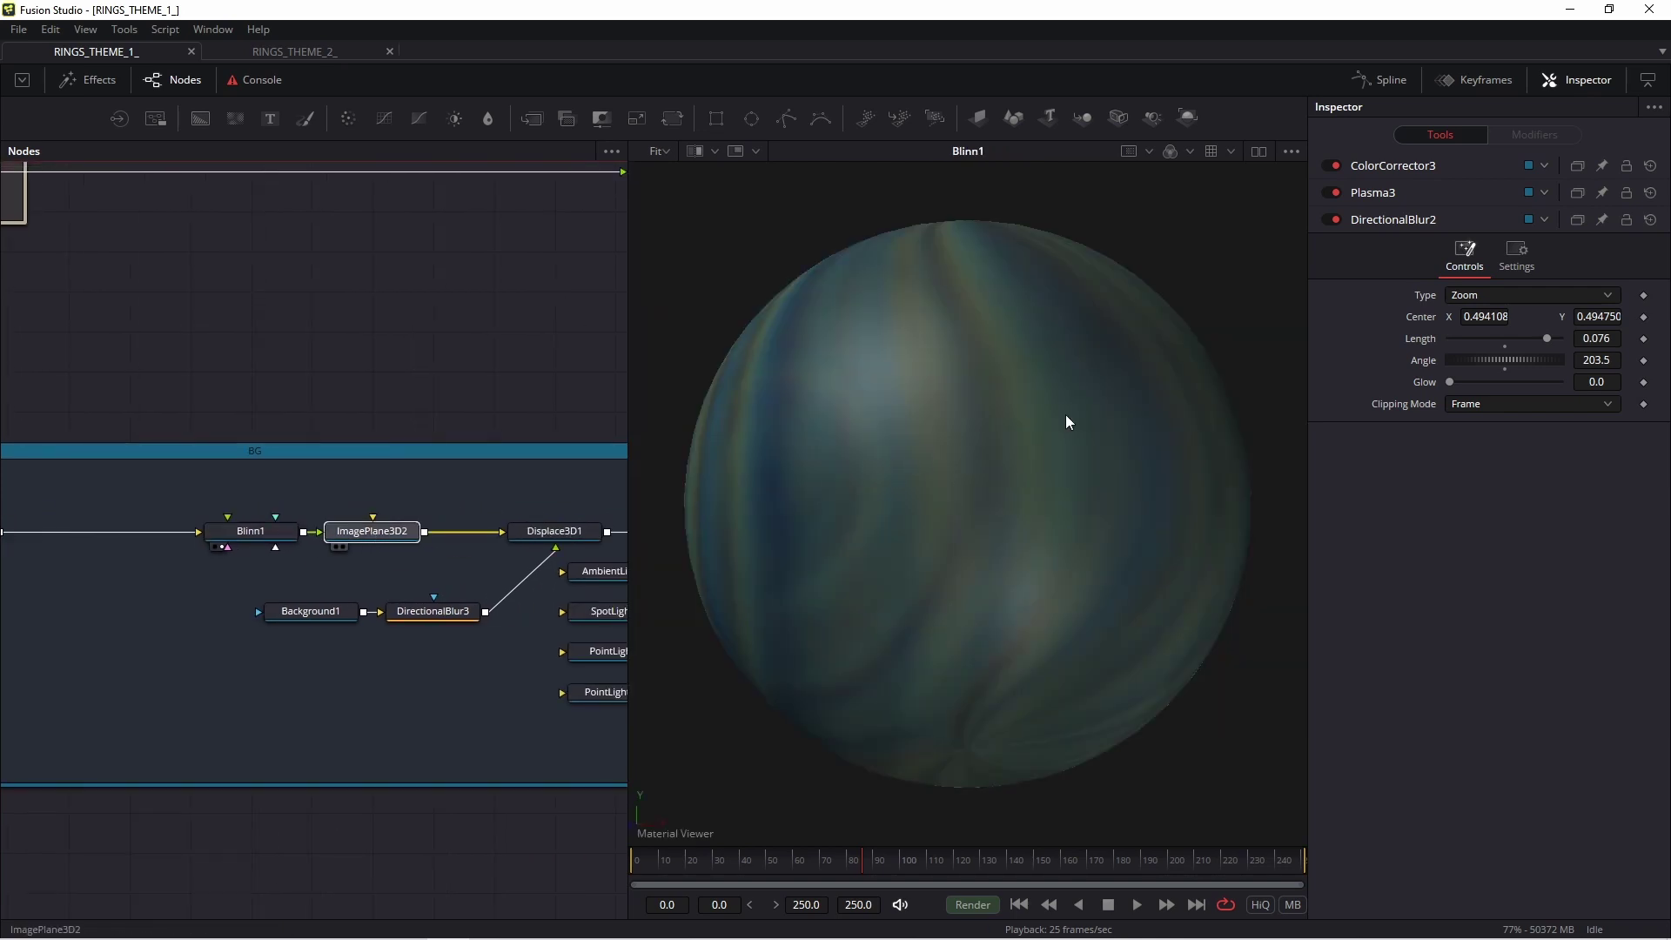
{"action": "left_click_drag", "start_coordinate": [1065, 414], "coordinate": [1064, 406]}
{"action": "left_click_drag", "start_coordinate": [785, 456], "coordinate": [986, 375]}
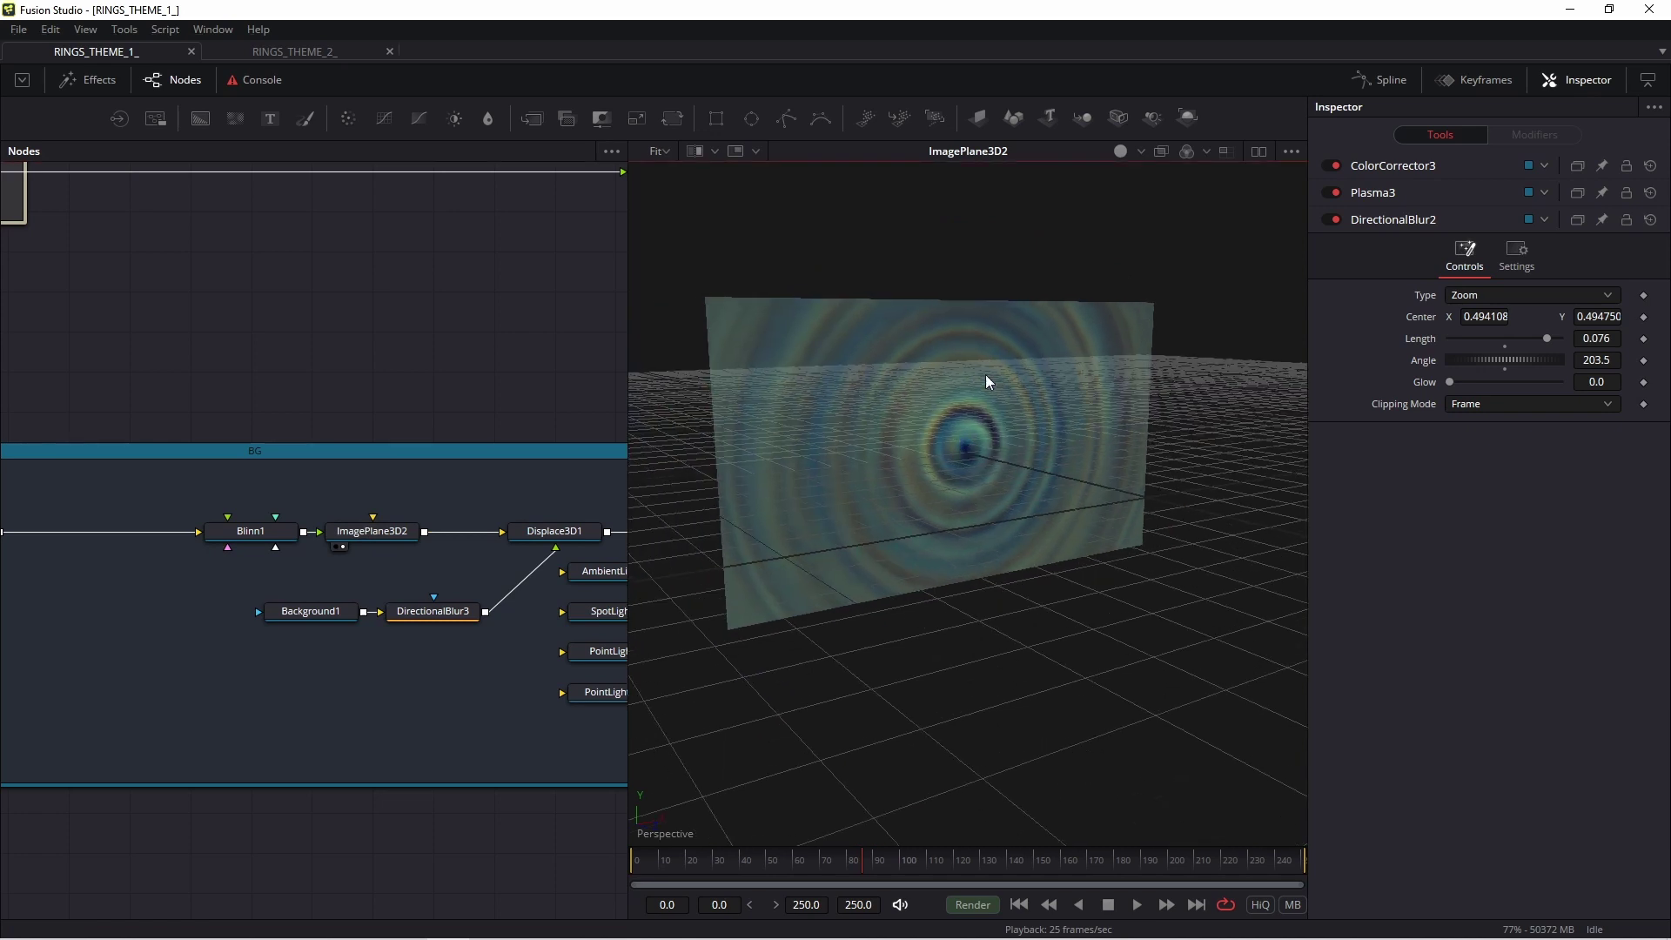
{"action": "left_click_drag", "start_coordinate": [895, 445], "coordinate": [935, 403]}
{"action": "left_click_drag", "start_coordinate": [847, 490], "coordinate": [1162, 468]}
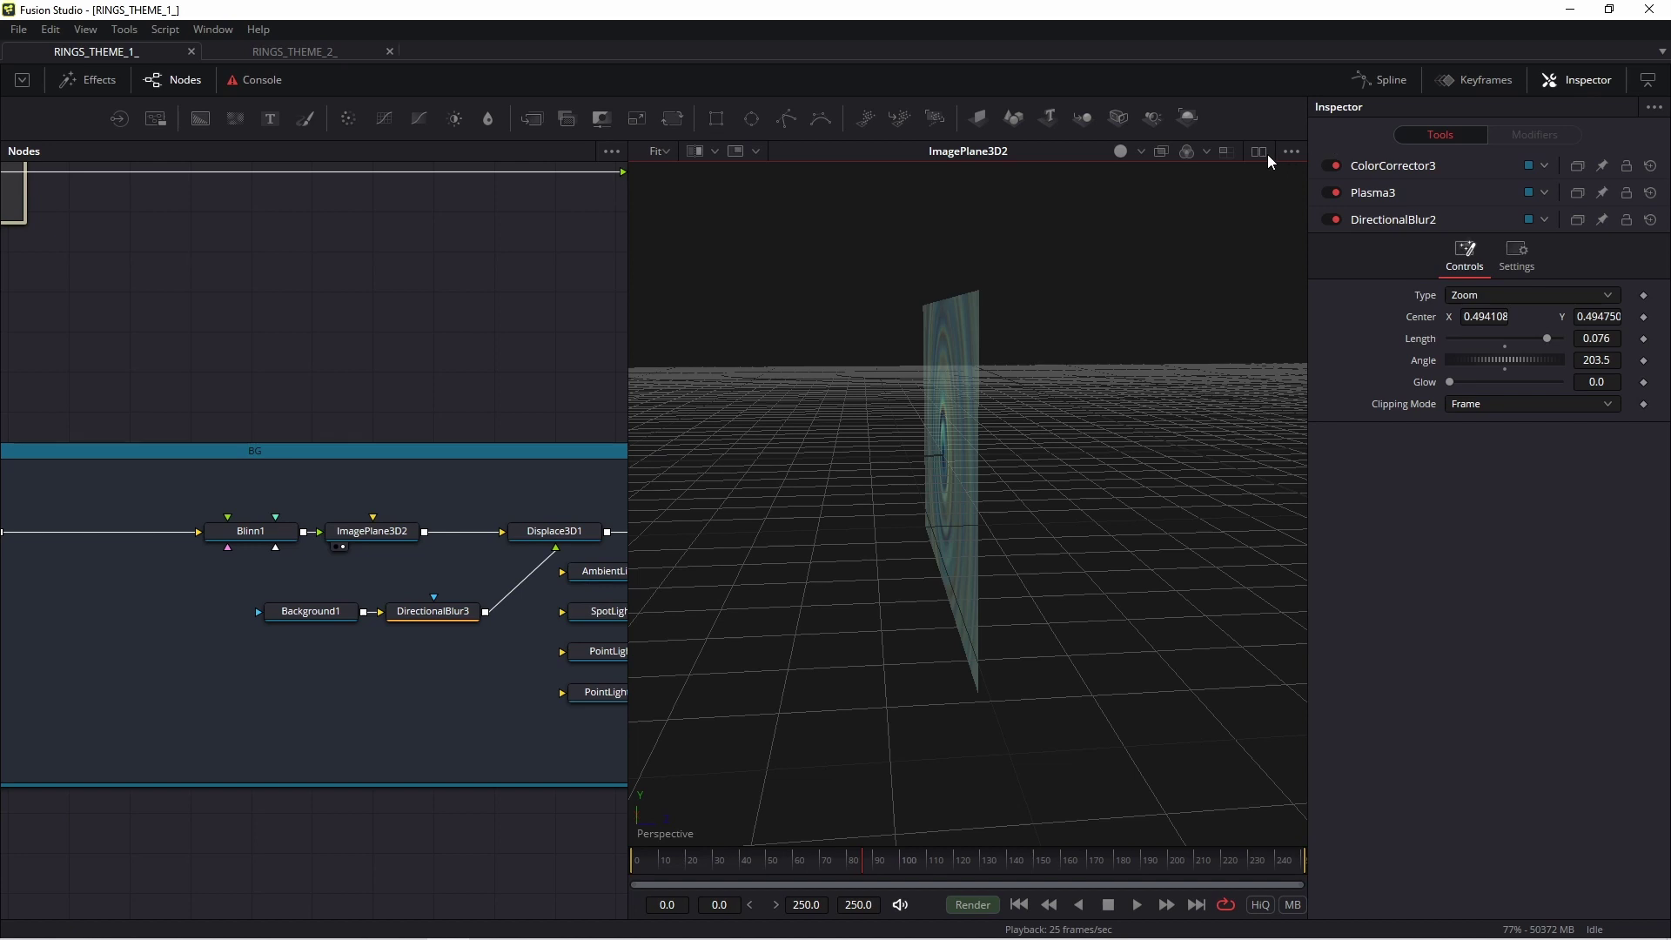
- Open the Displace3D1 settings and inspect its displaced geometry from the side in the viewer
{"action": "left_click", "coordinate": [477, 555]}
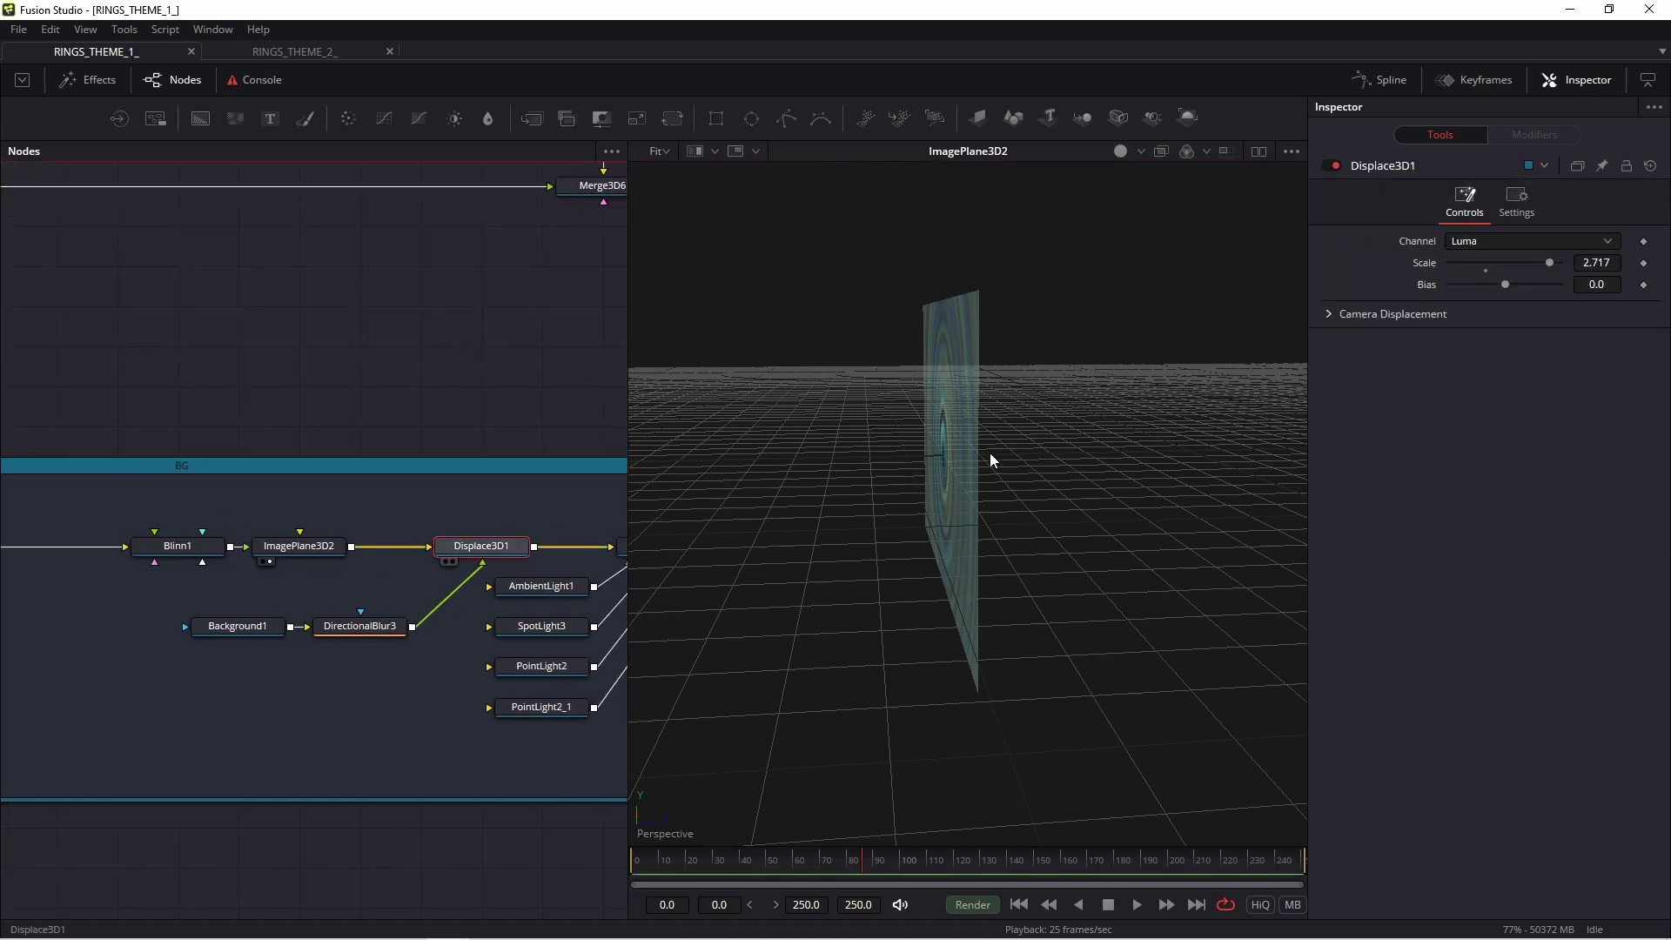
{"action": "key", "text": "2"}
{"action": "left_click_drag", "start_coordinate": [1100, 434], "coordinate": [935, 411]}
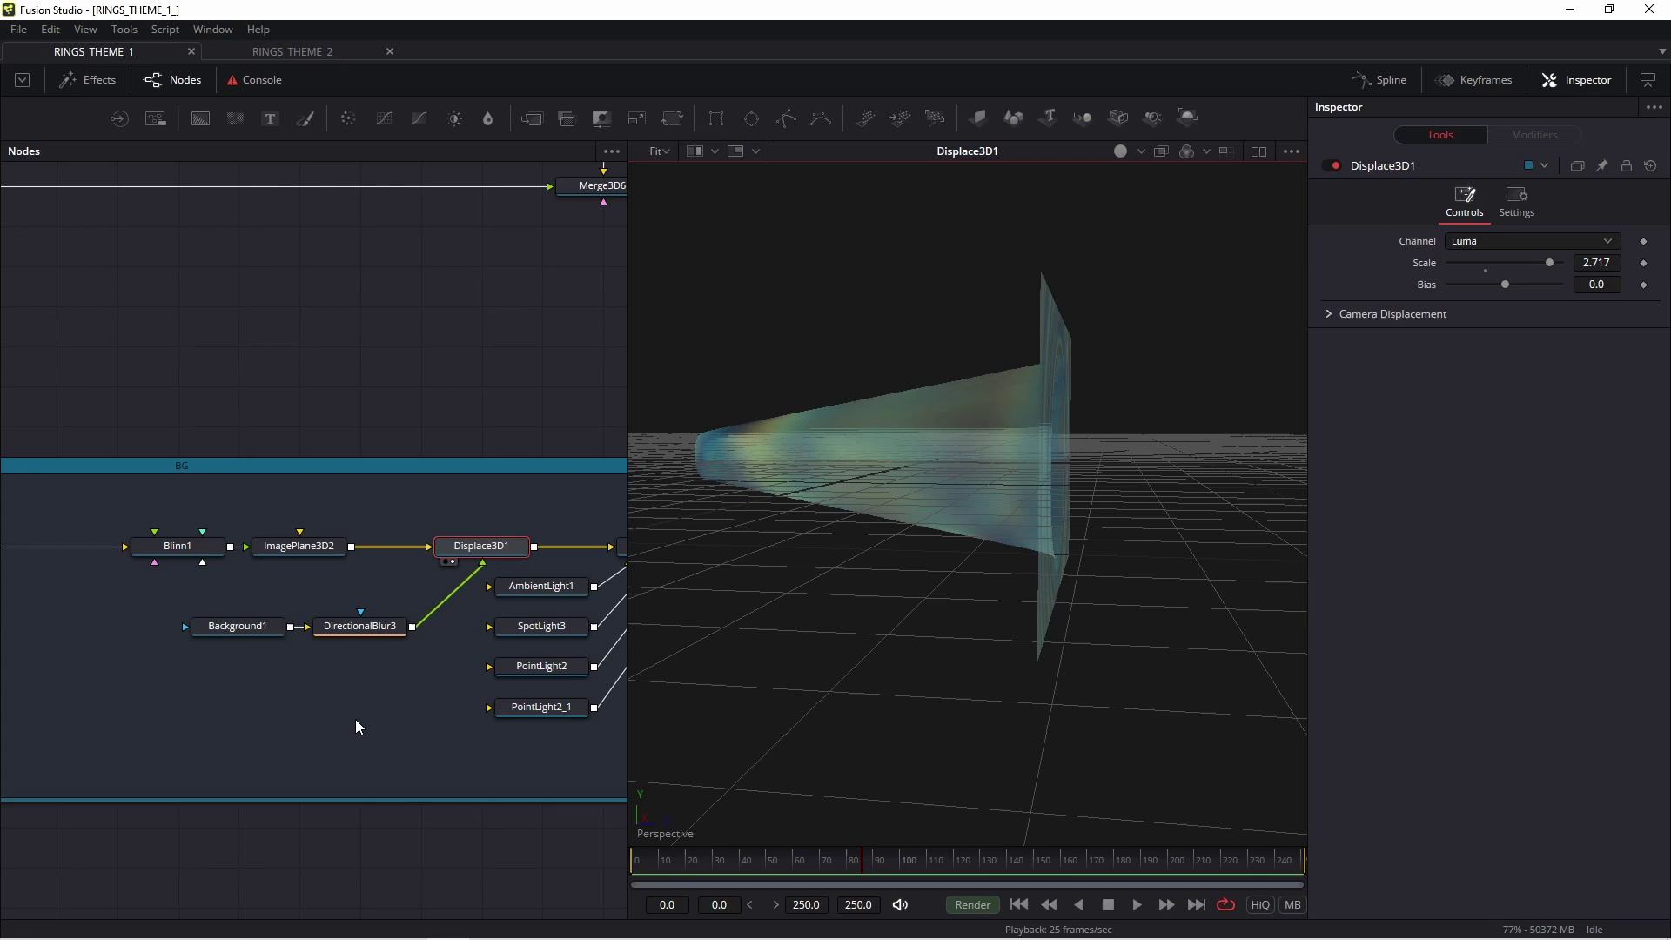
- View the Background1 gradient that drives the displacement and open the DirectionalBlur3 settings
{"action": "left_click_drag", "start_coordinate": [160, 605], "coordinate": [433, 663]}
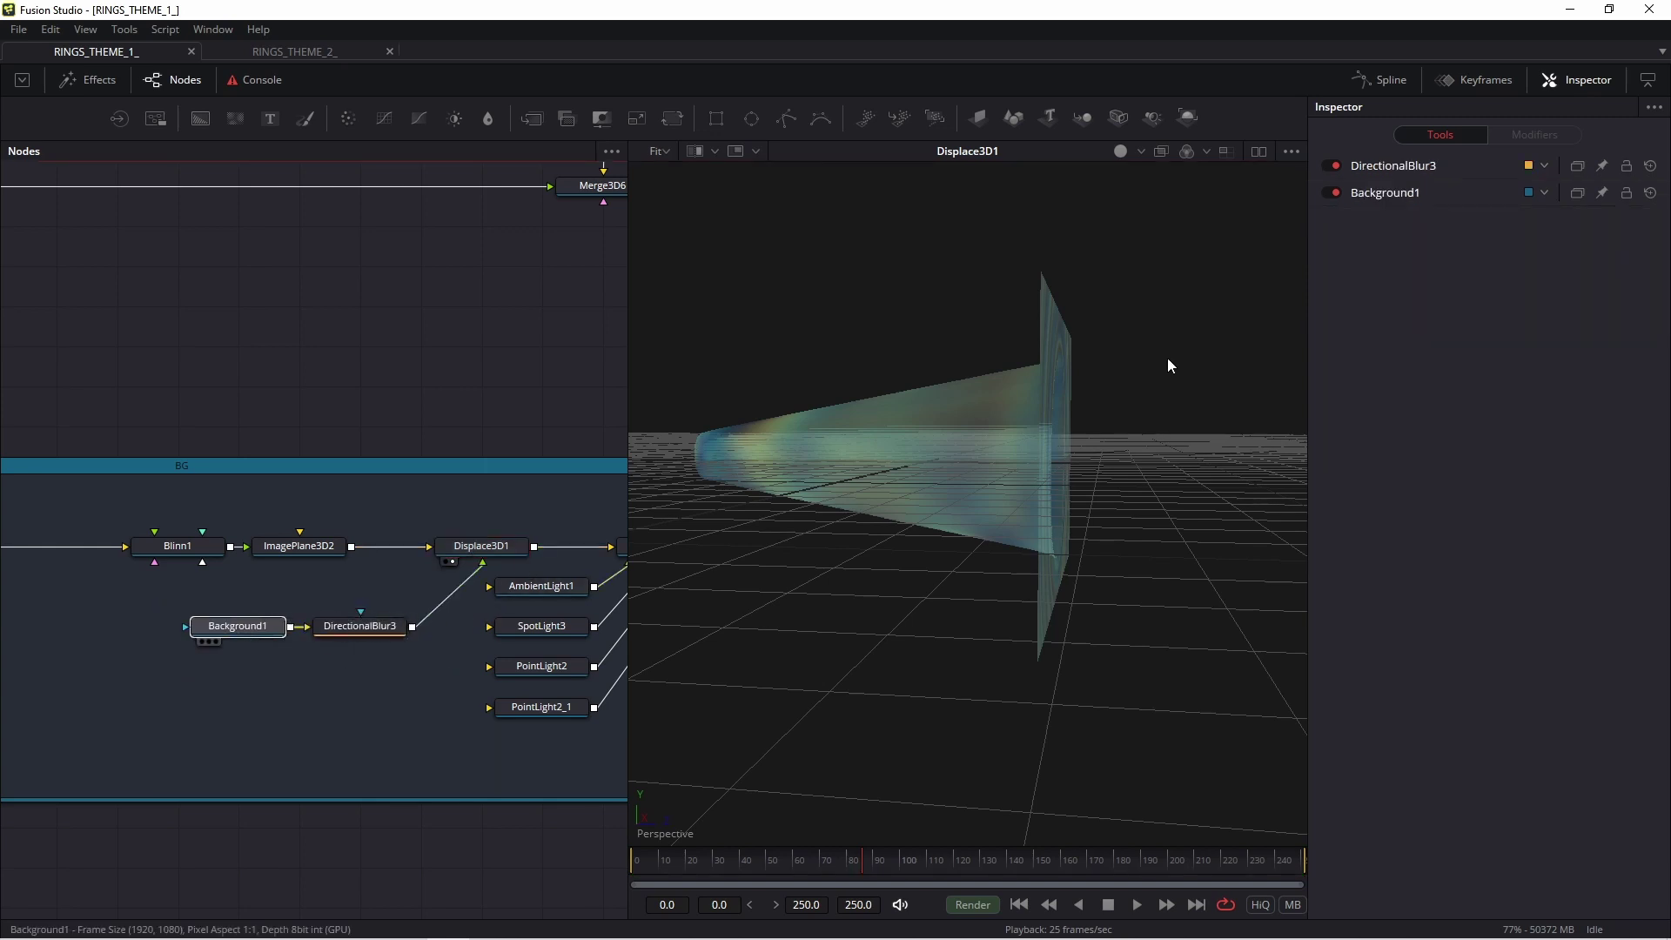
{"action": "key", "text": "1"}
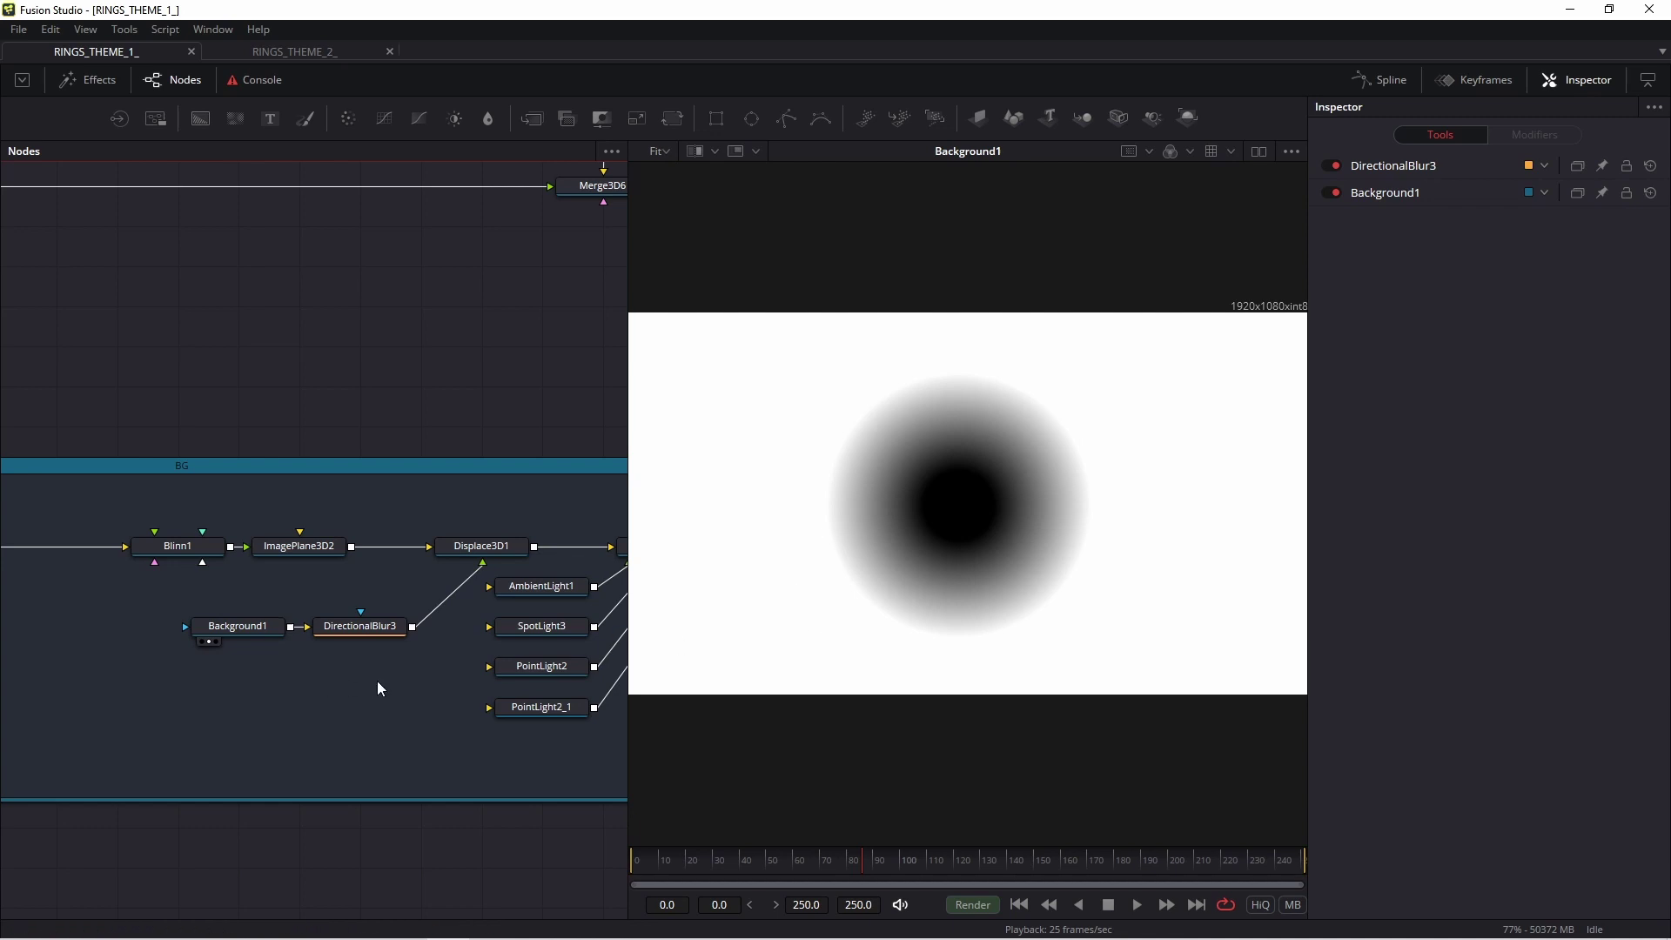
{"action": "left_click", "coordinate": [354, 634]}
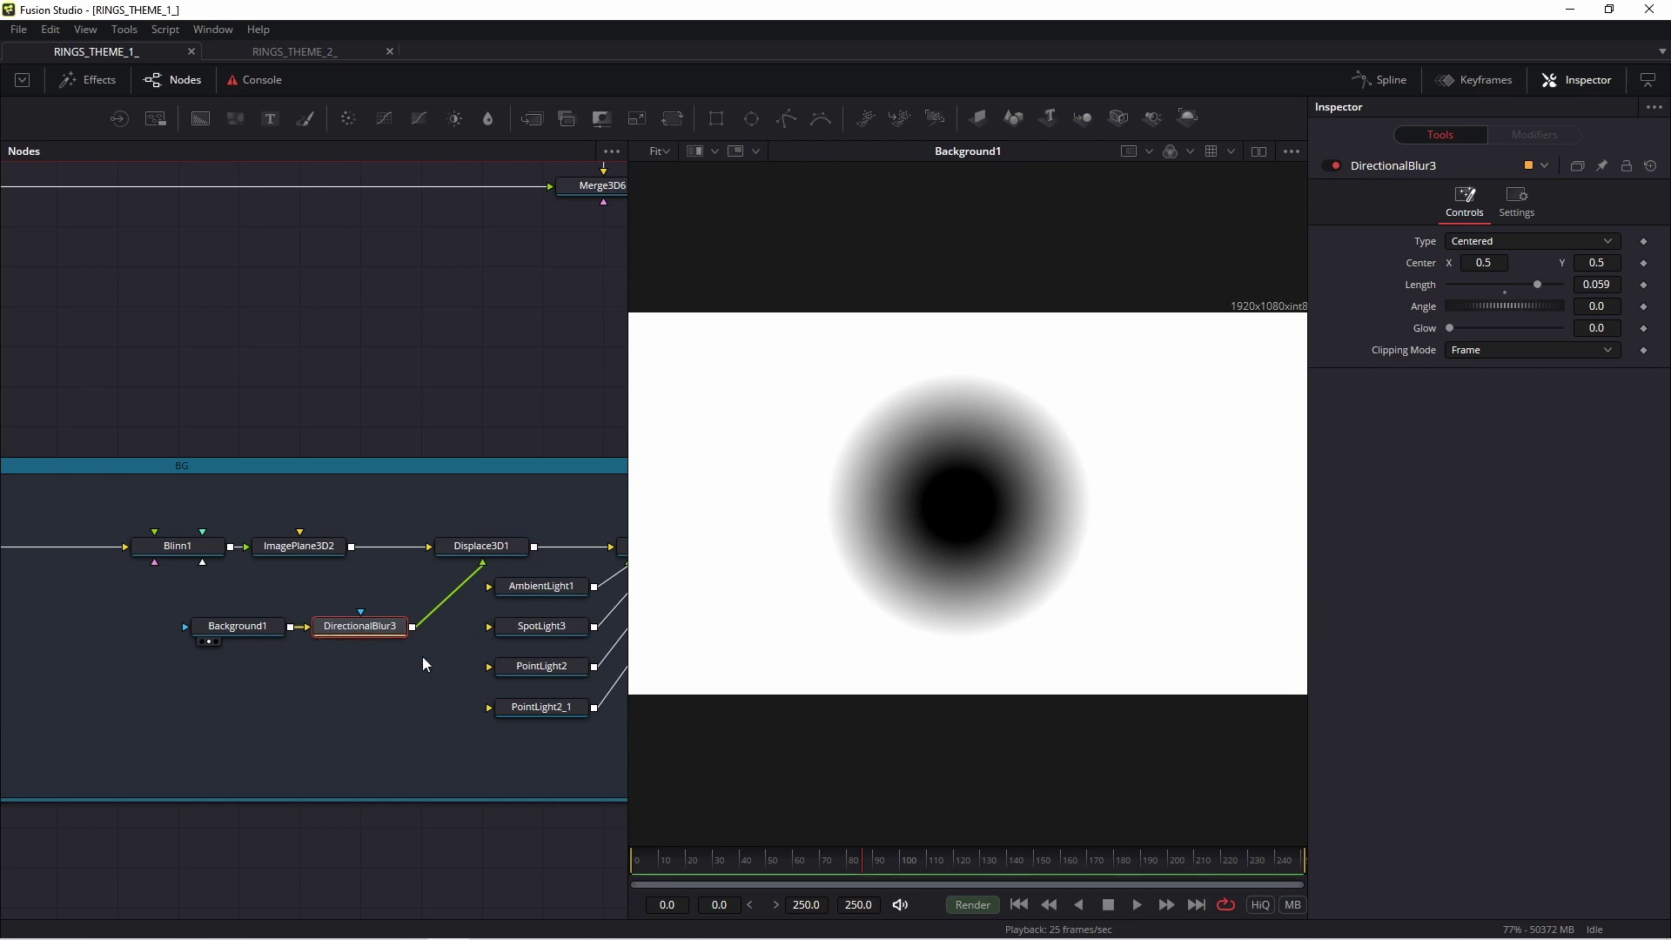
- Show Displace3D1 in the viewer again and examine the subdivision settings of ImagePlane3D2
{"action": "left_click_drag", "start_coordinate": [540, 570], "coordinate": [466, 574]}
{"action": "left_click", "coordinate": [371, 565]}
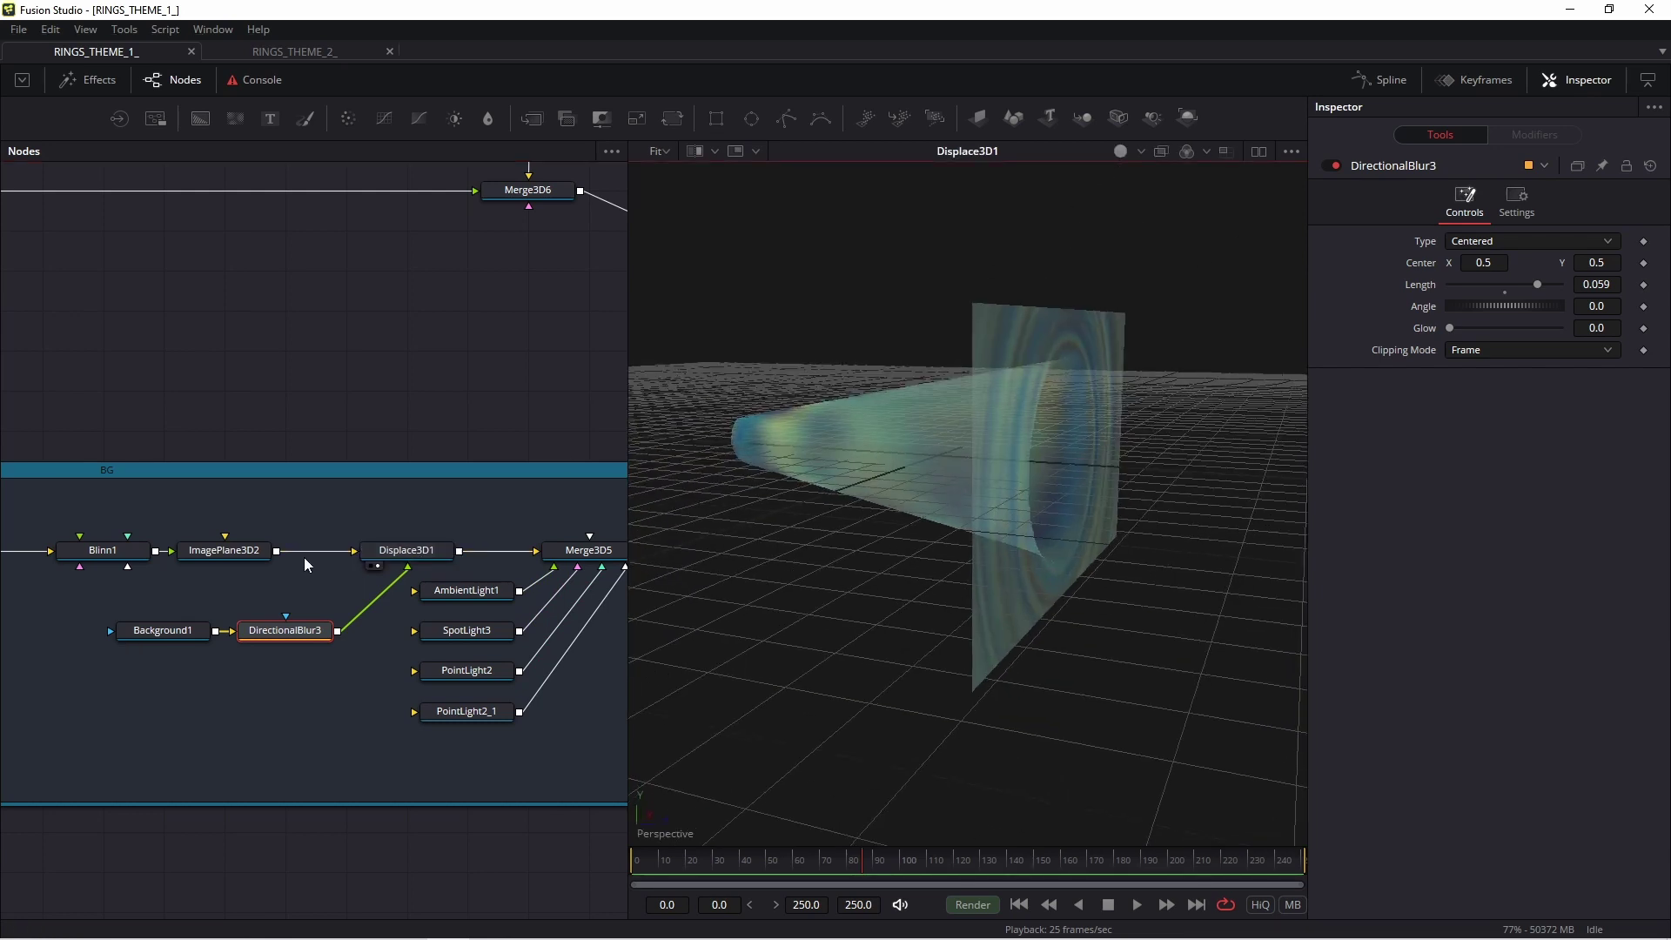
{"action": "scroll", "coordinate": [174, 575], "scroll_direction": "left", "scroll_amount": 2}
{"action": "left_click", "coordinate": [277, 562]}
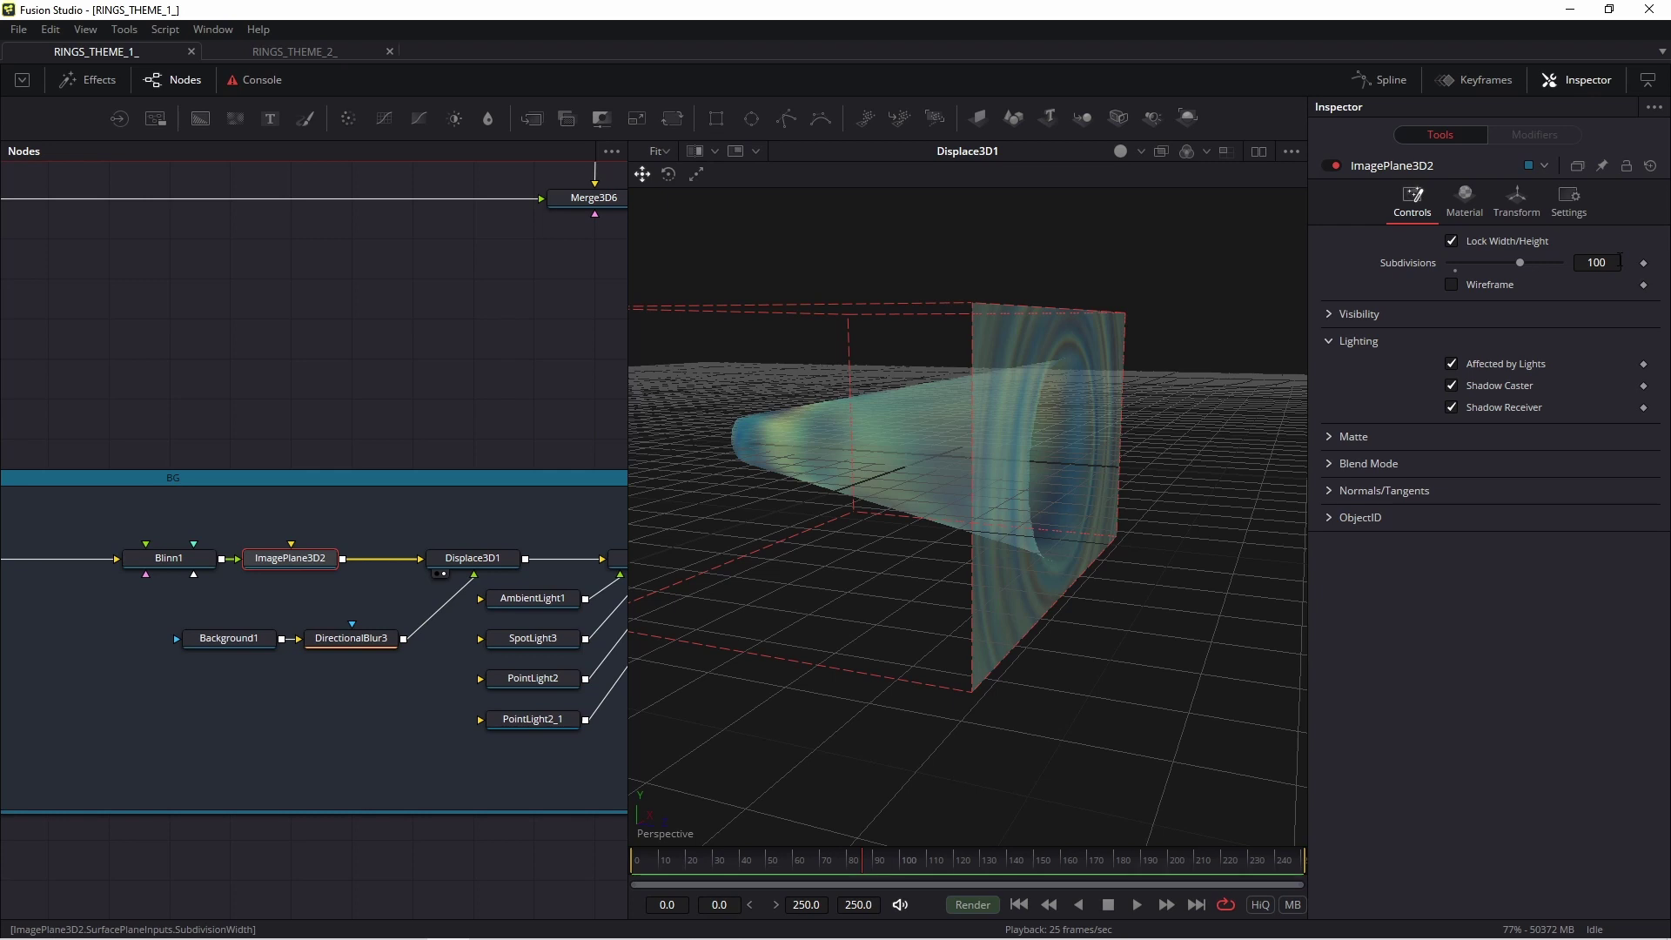
{"action": "left_click_drag", "start_coordinate": [1223, 442], "coordinate": [1110, 455]}
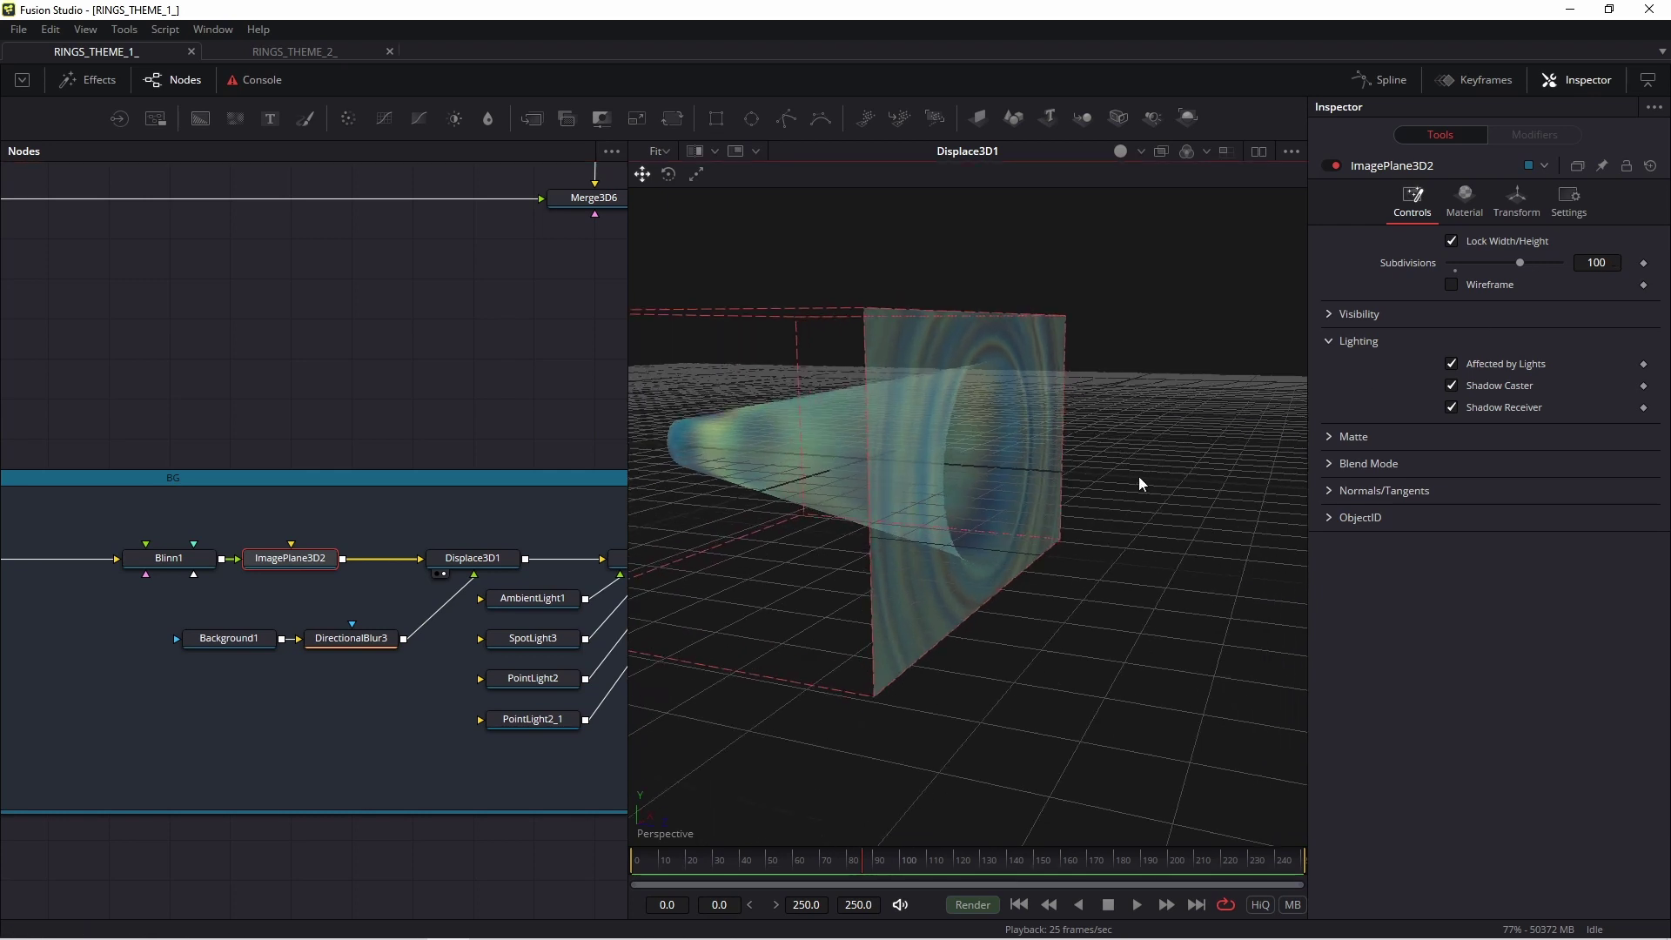
- Turn on Wireframe display in the viewer and inspect the mesh of the displaced plane
{"action": "left_click", "coordinate": [1141, 149]}
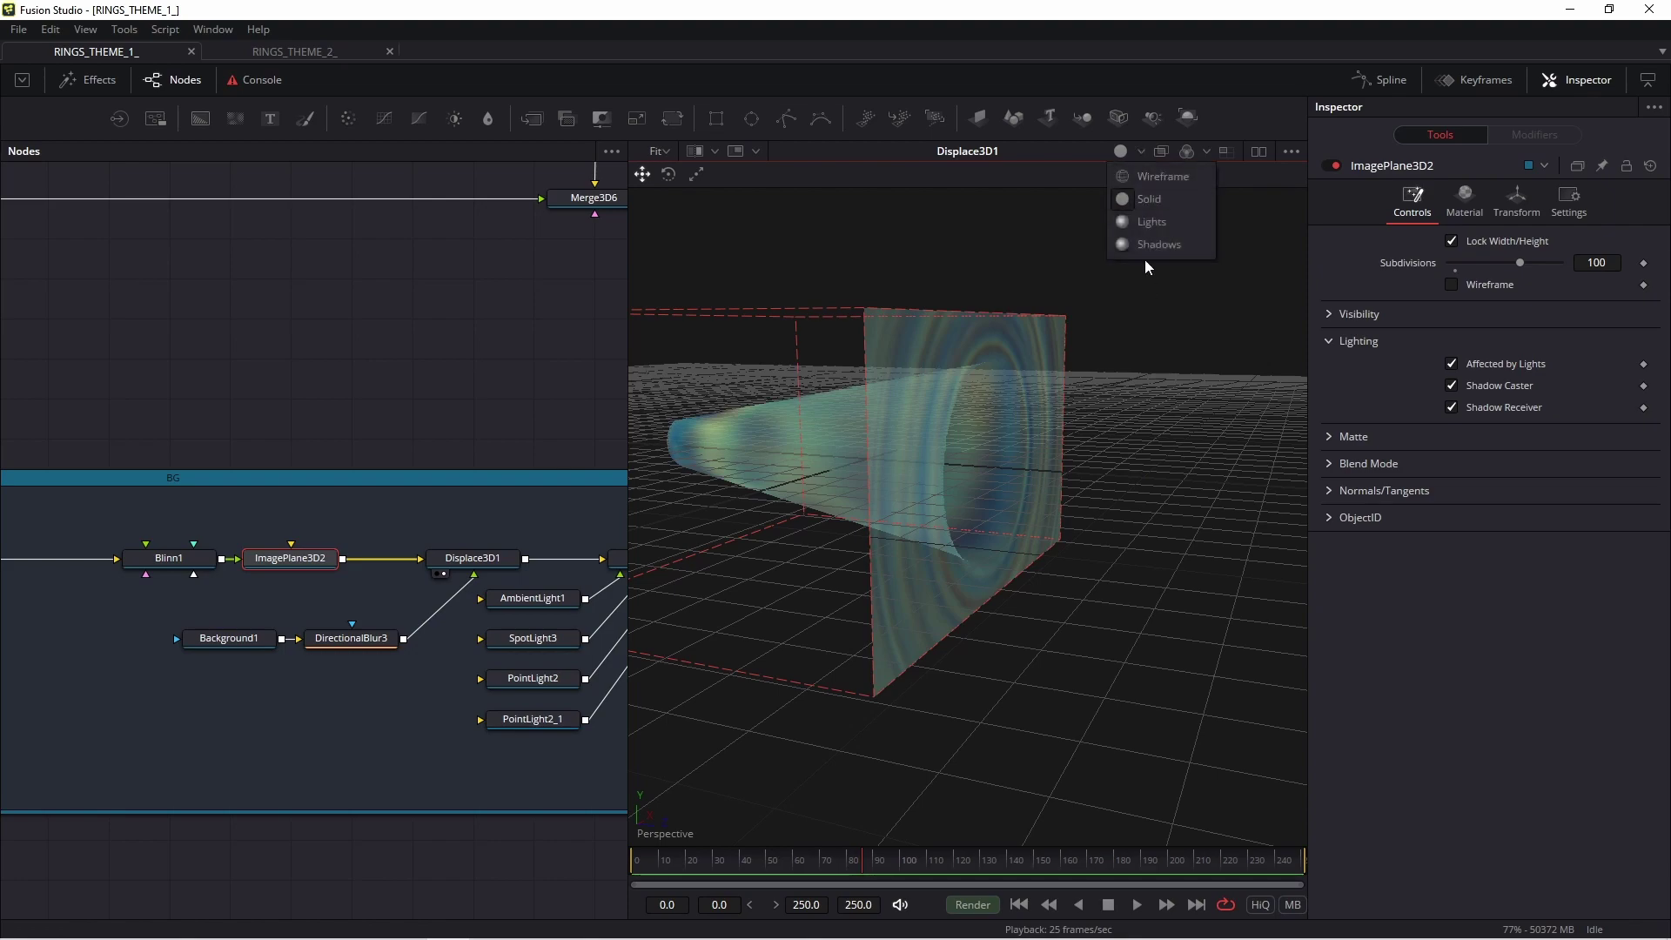
{"action": "left_click", "coordinate": [1145, 179]}
{"action": "left_click_drag", "start_coordinate": [982, 405], "coordinate": [1396, 261]}
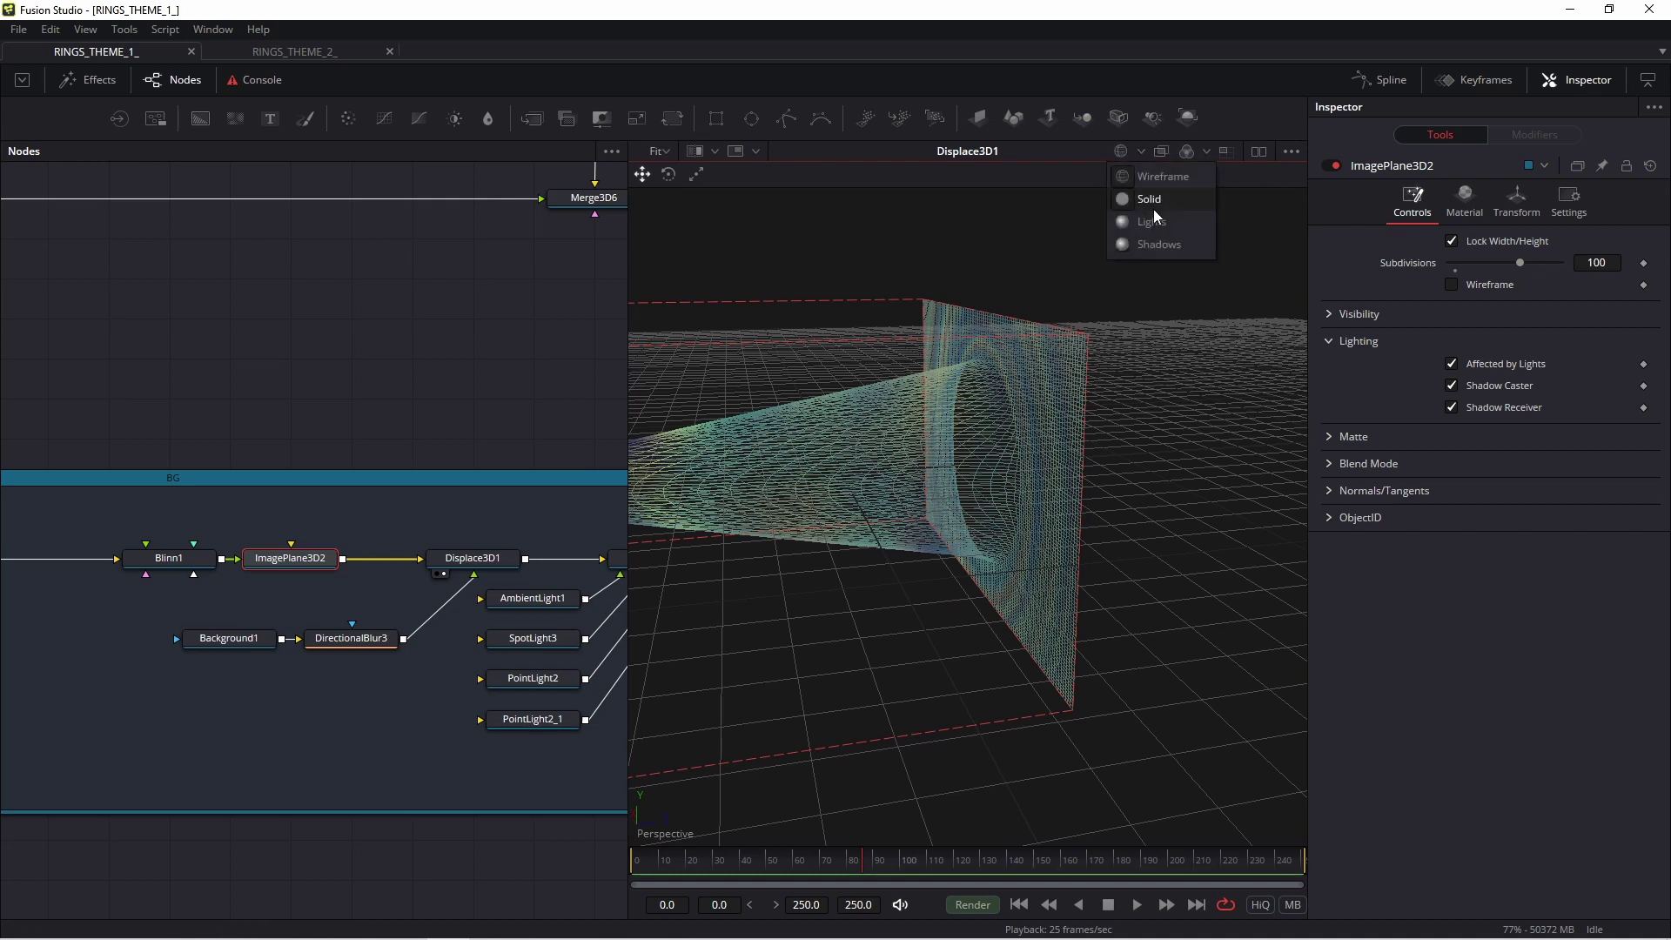
- Turn on Lights in the viewer for the displaced plane and turn Wireframe display off
{"action": "left_click", "coordinate": [1153, 220]}
{"action": "left_click_drag", "start_coordinate": [894, 384], "coordinate": [1027, 383]}
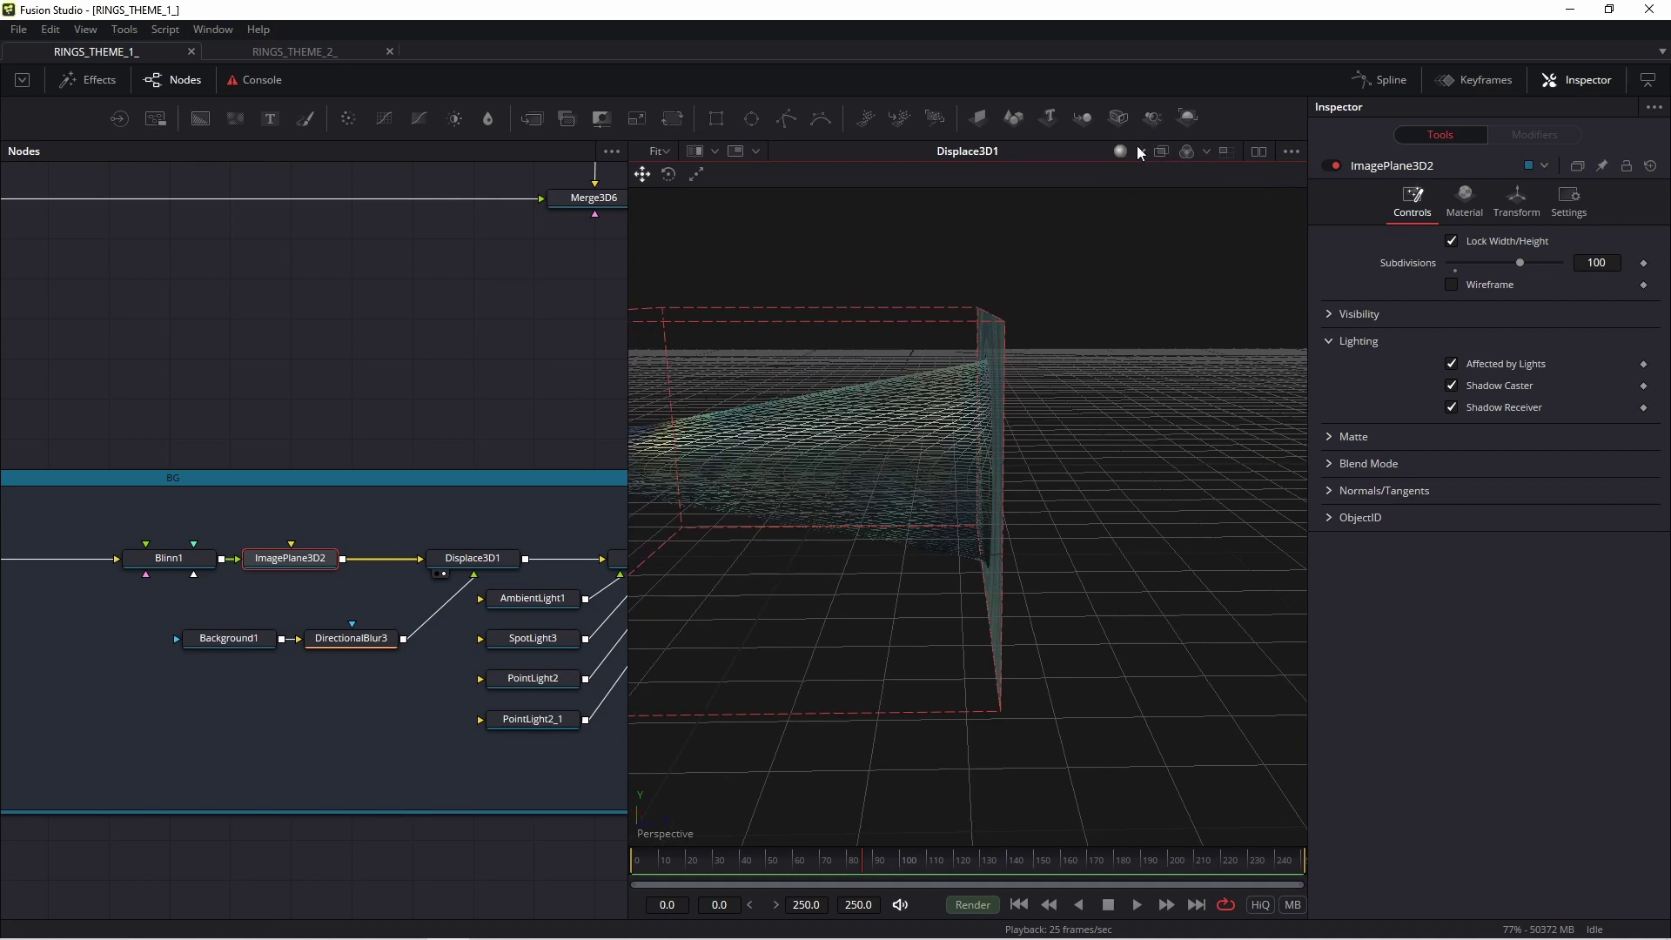
{"action": "left_click", "coordinate": [1139, 153]}
{"action": "left_click", "coordinate": [1136, 177]}
- Select the AmbientLight1, SpotLight3, PointLight2 and PointLight2_1 nodes connected to Merge3D5
{"action": "left_click_drag", "start_coordinate": [604, 611], "coordinate": [337, 617]}
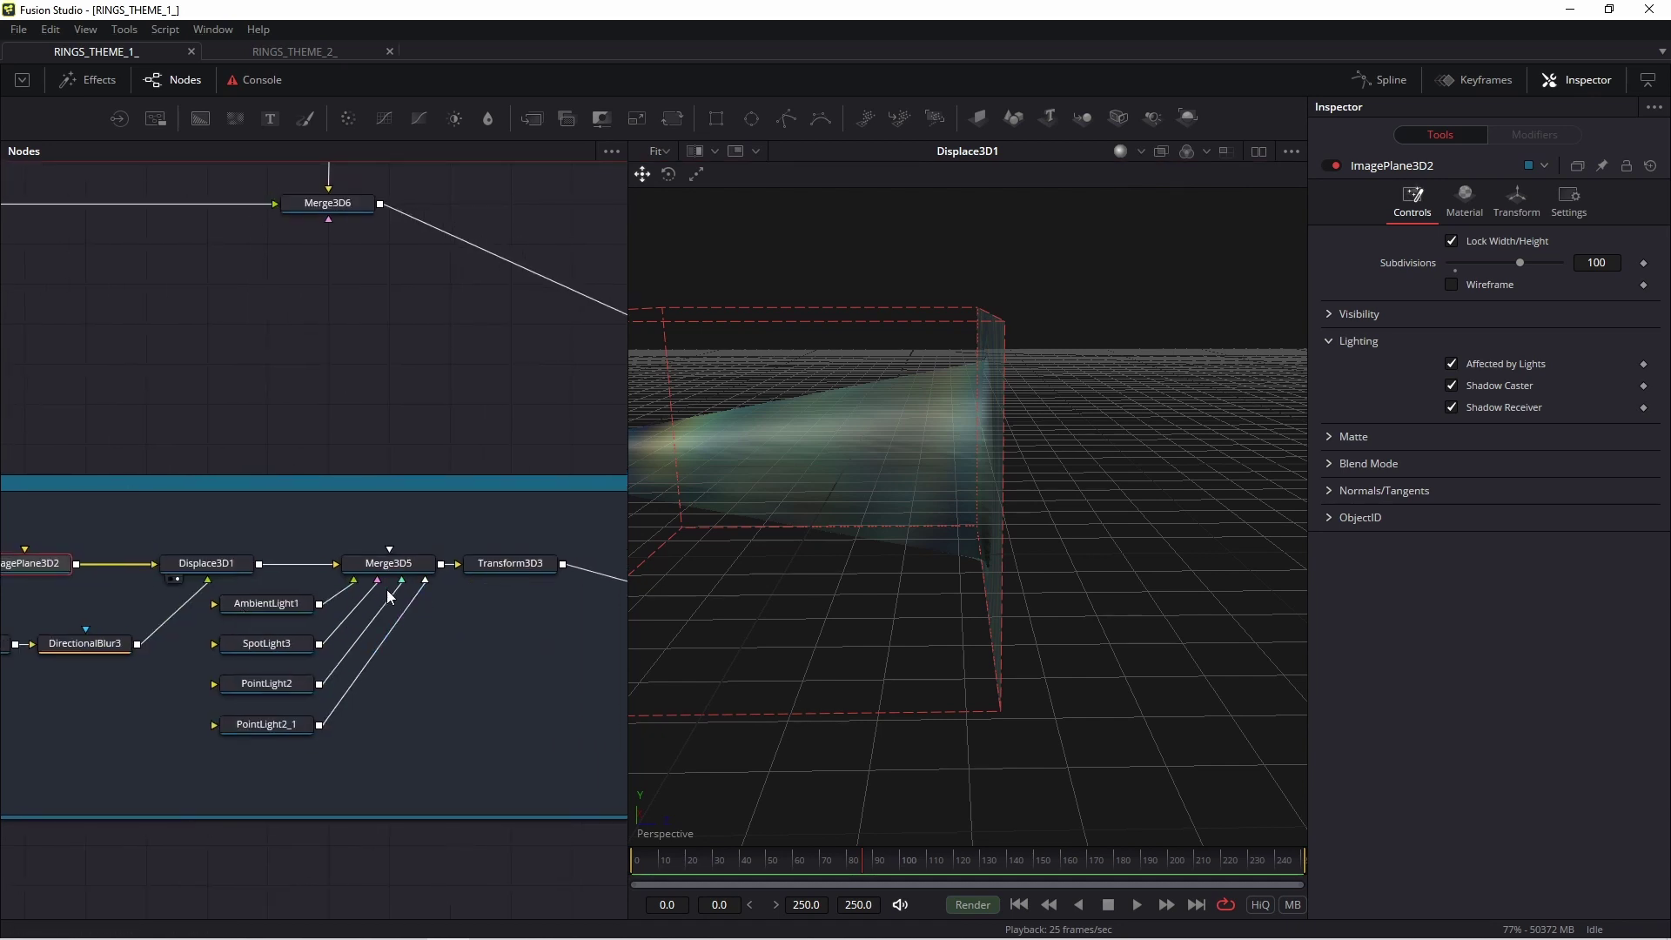
{"action": "left_click_drag", "start_coordinate": [393, 813], "coordinate": [222, 565]}
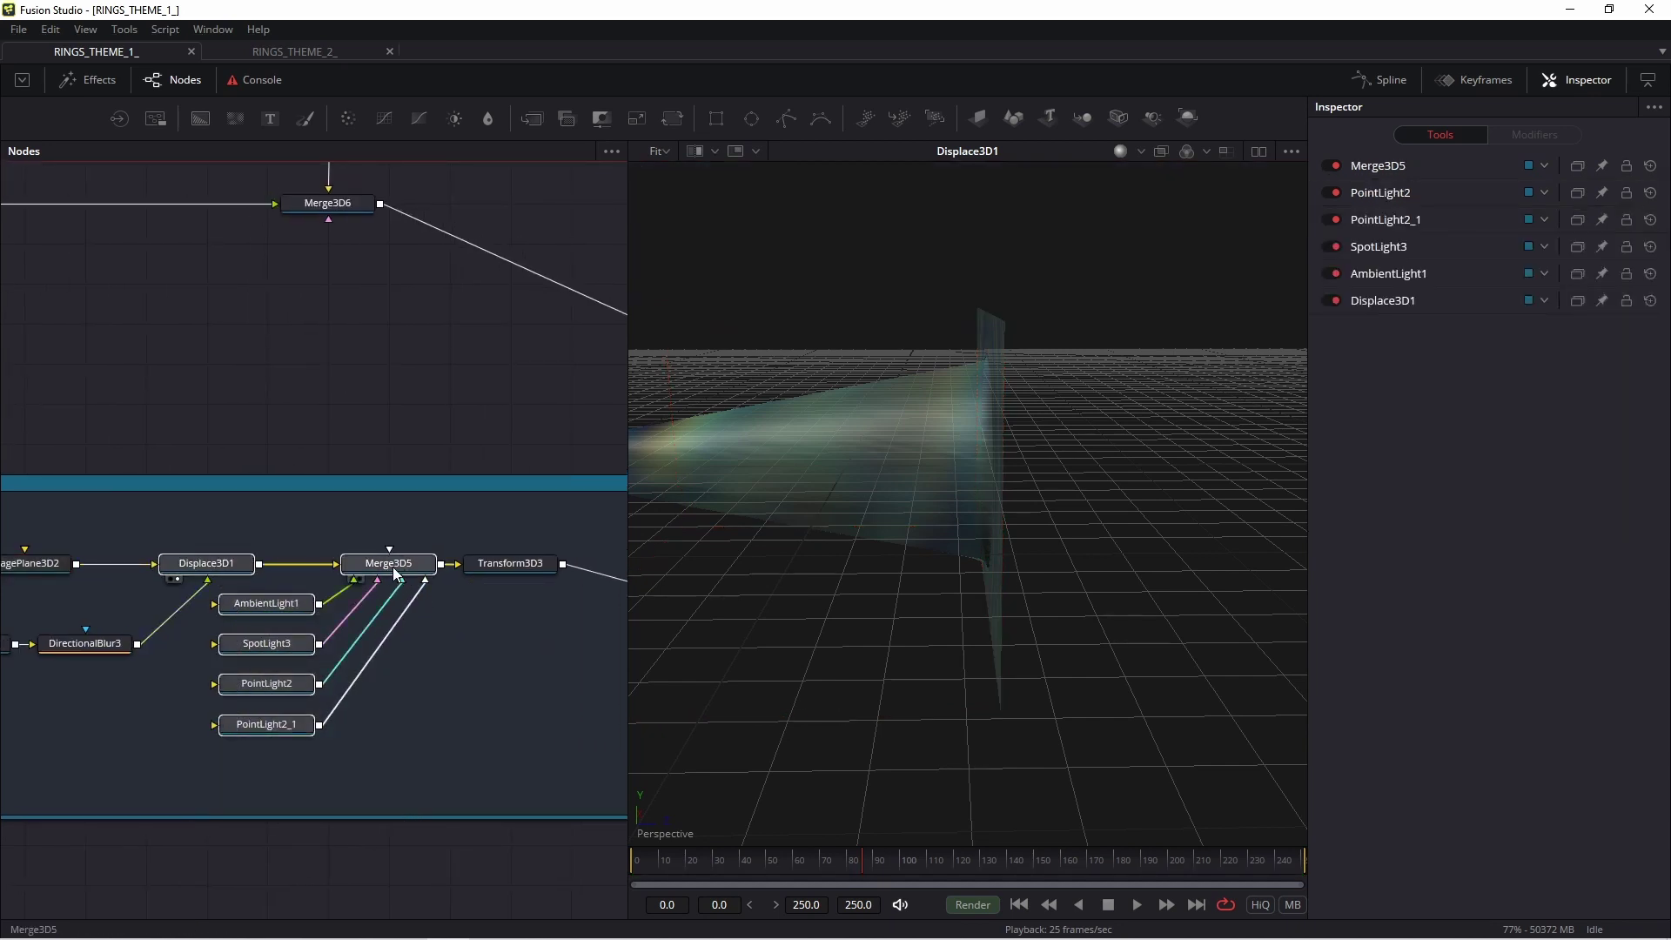
{"action": "left_click_drag", "start_coordinate": [352, 750], "coordinate": [222, 583]}
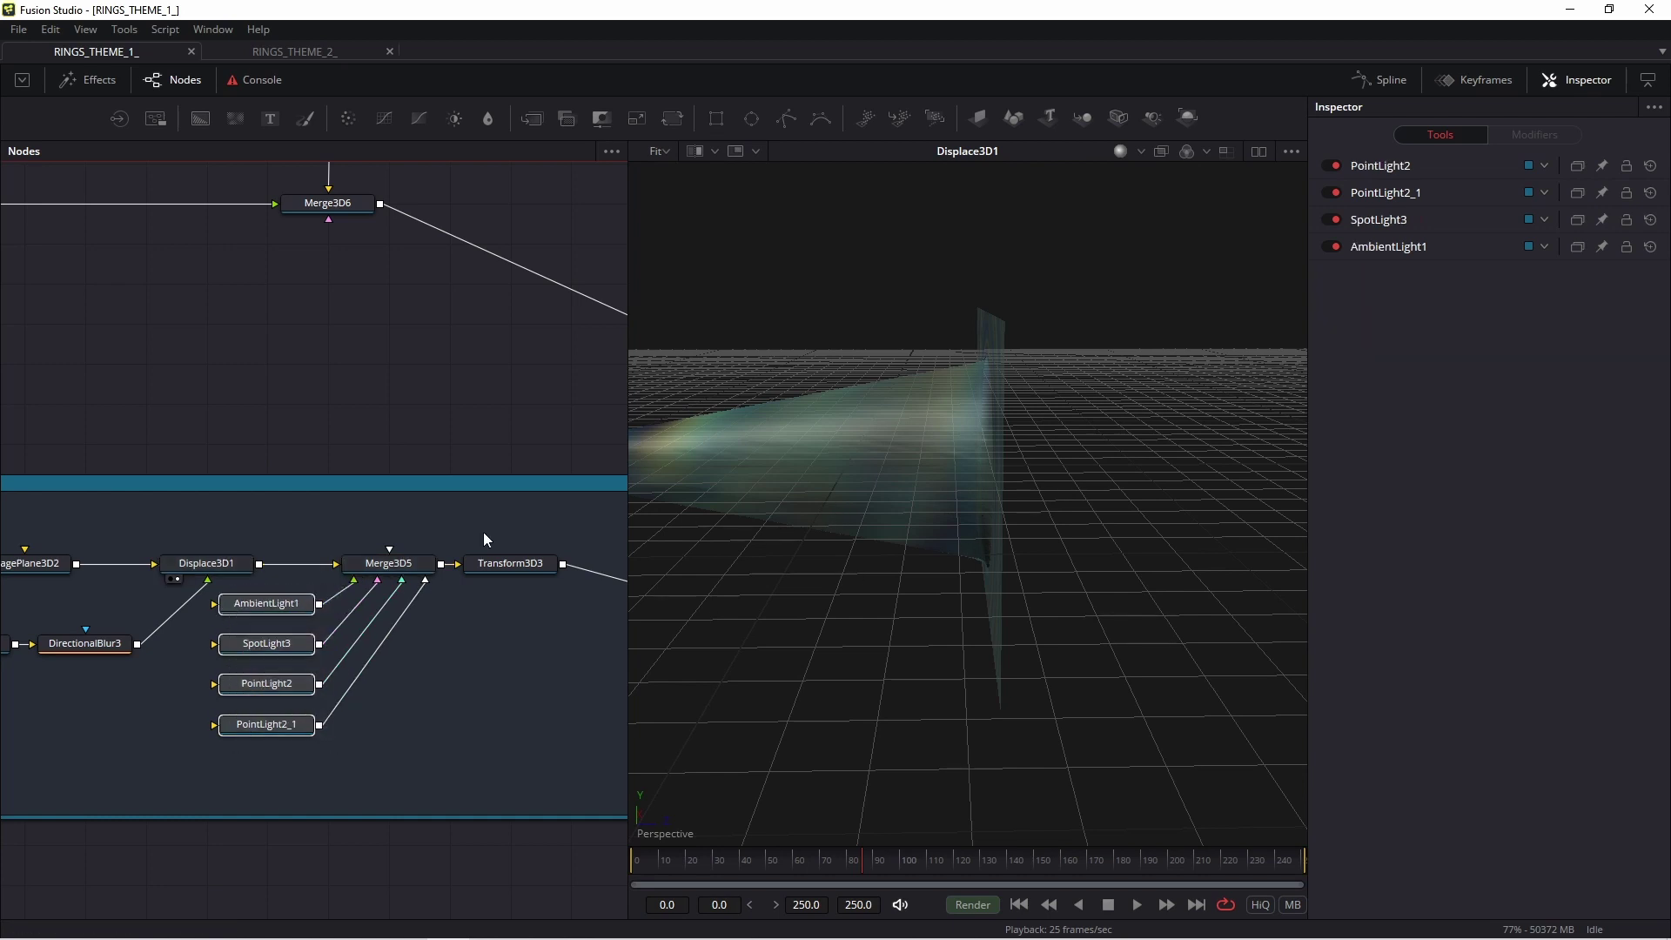
- Show Merge3D5 in the viewer and turn off Lights to inspect where the lights sit in the cone
{"action": "left_click", "coordinate": [357, 579]}
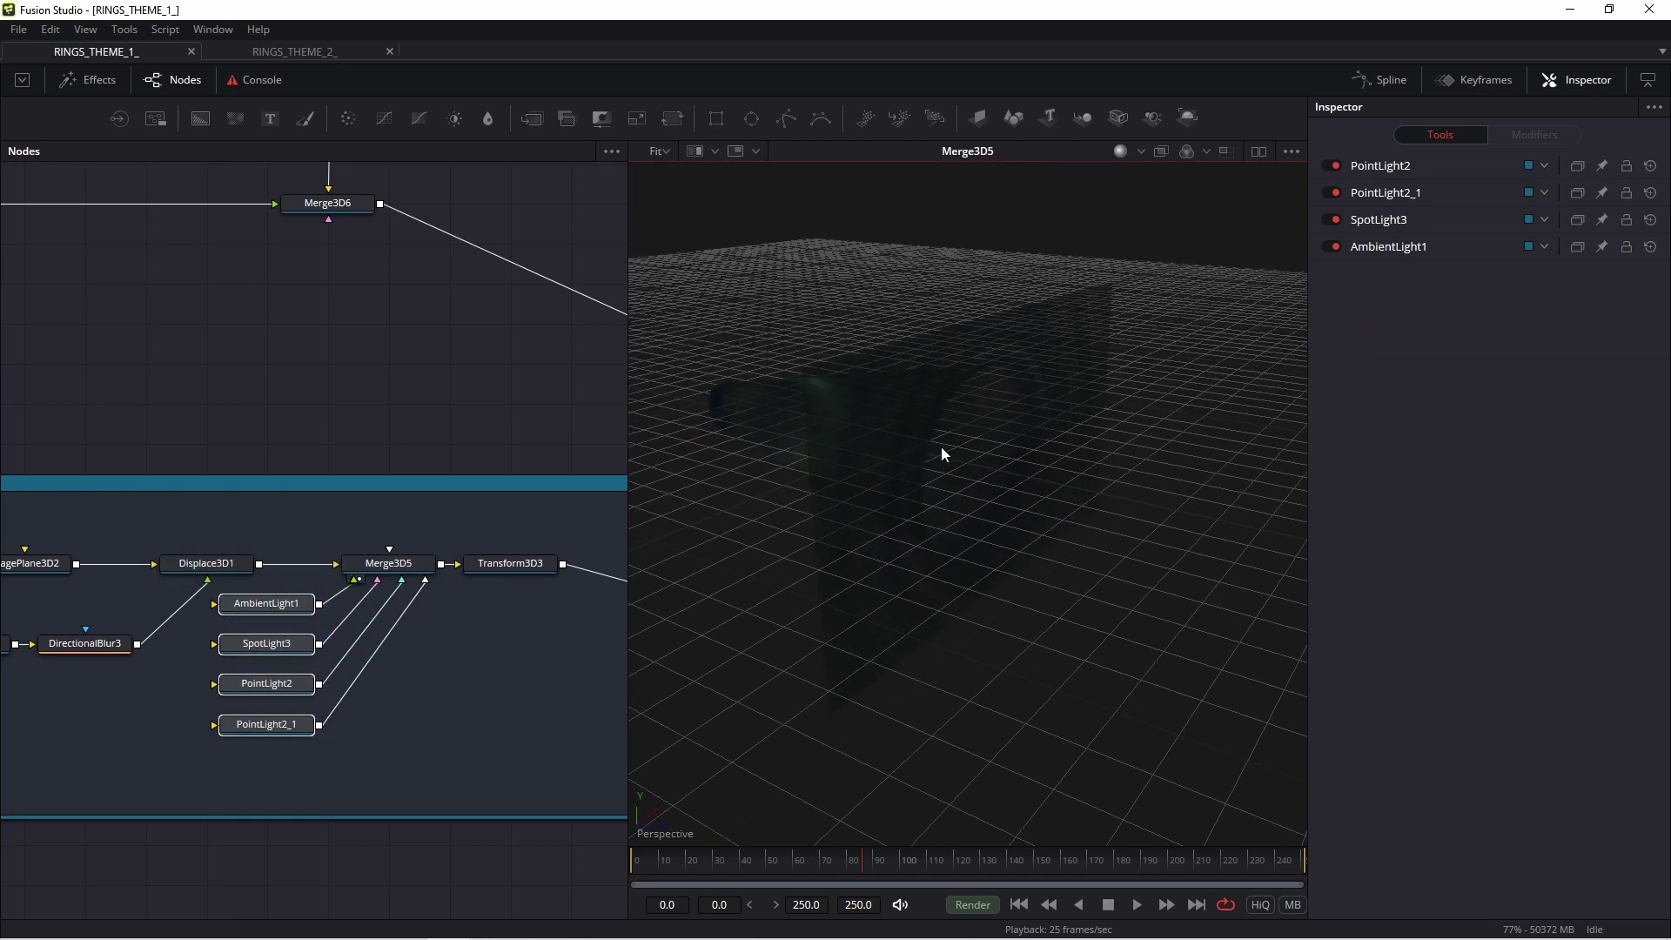
{"action": "left_click", "coordinate": [1120, 151]}
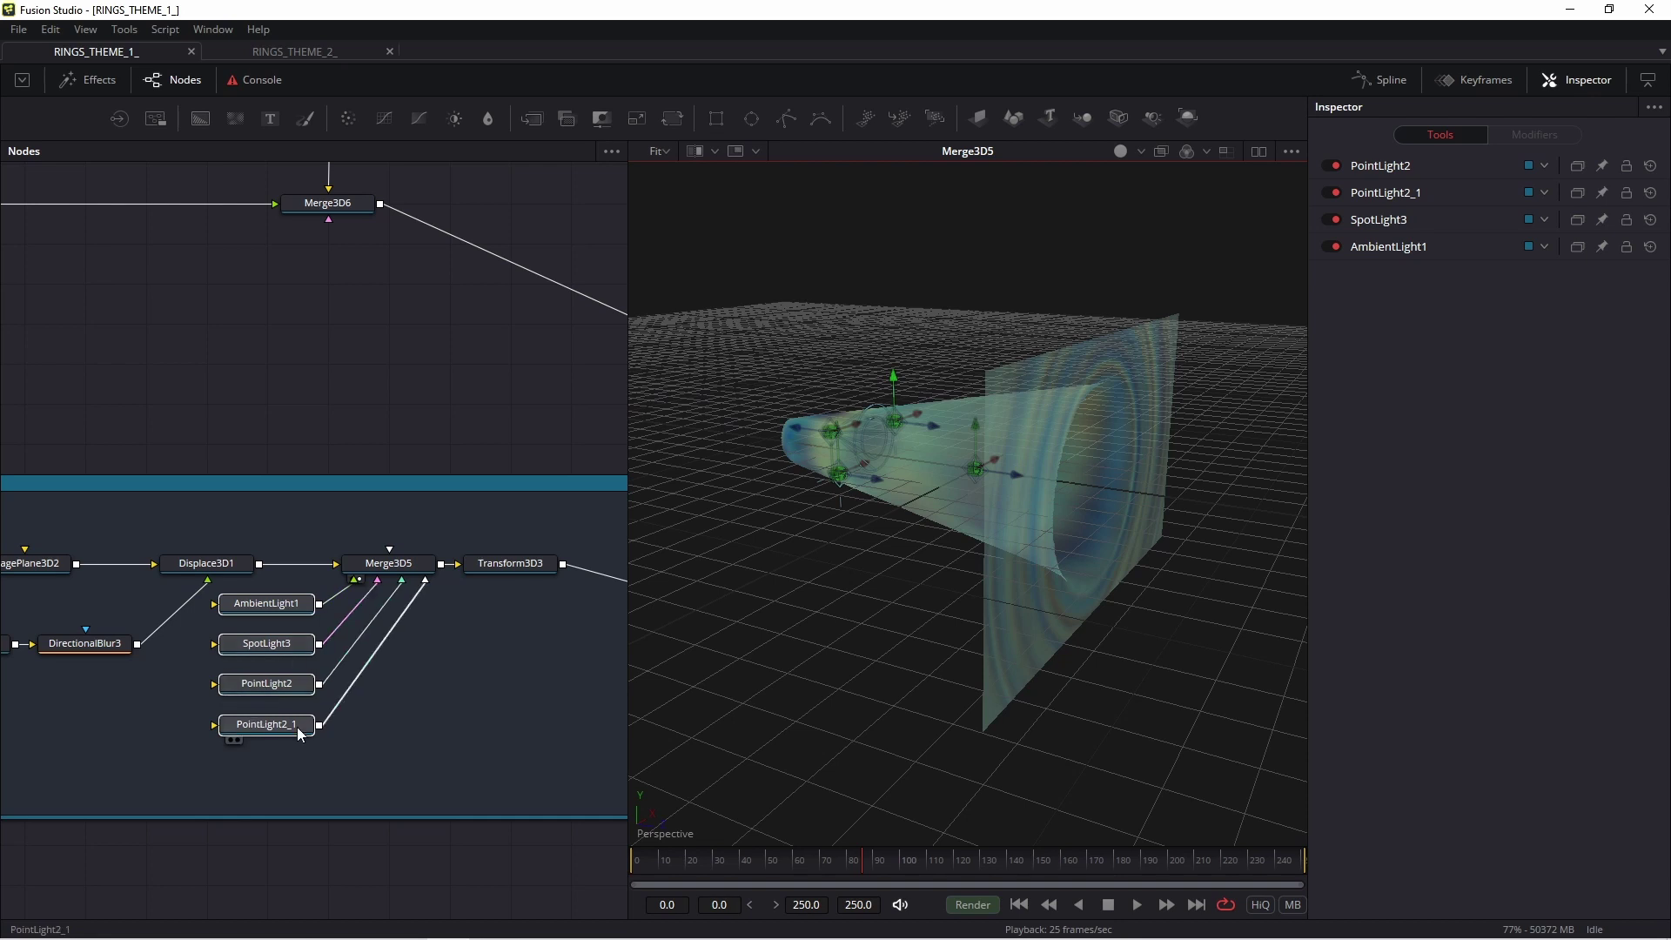
- Examine the lit cone of Merge3D5 and follow the BG group's output through Transform3D3 to Merge3D2
{"action": "left_click_drag", "start_coordinate": [877, 478], "coordinate": [936, 377]}
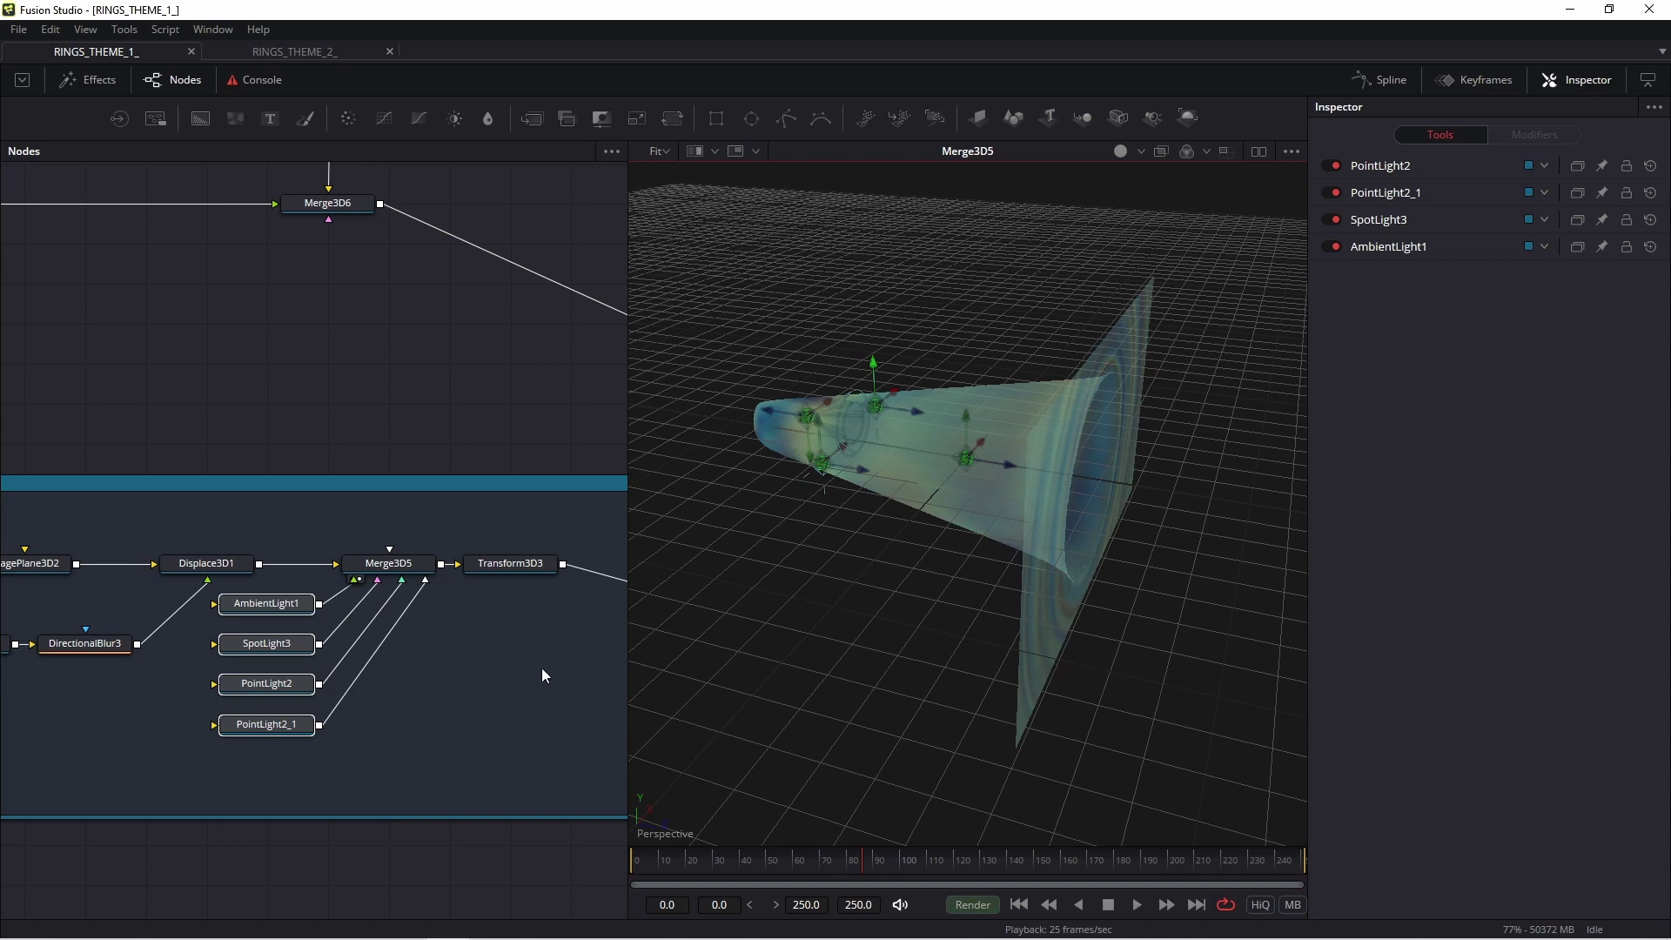
{"action": "scroll", "coordinate": [392, 649], "scroll_direction": "down", "scroll_amount": 3}
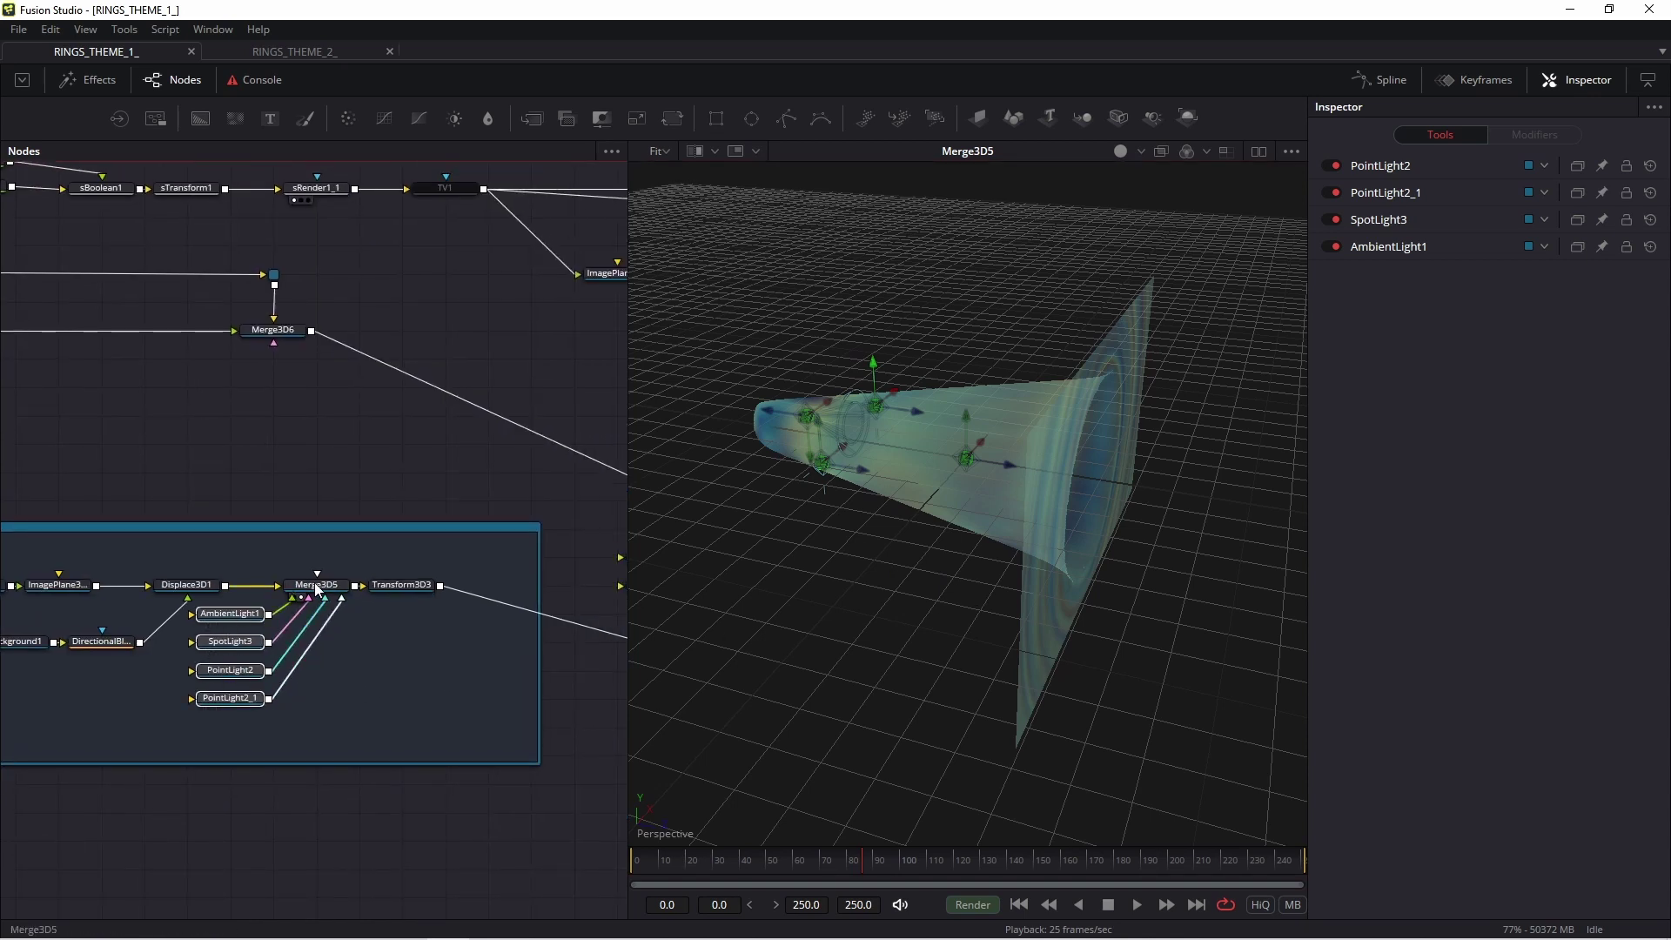
{"action": "left_click_drag", "start_coordinate": [385, 593], "coordinate": [204, 608]}
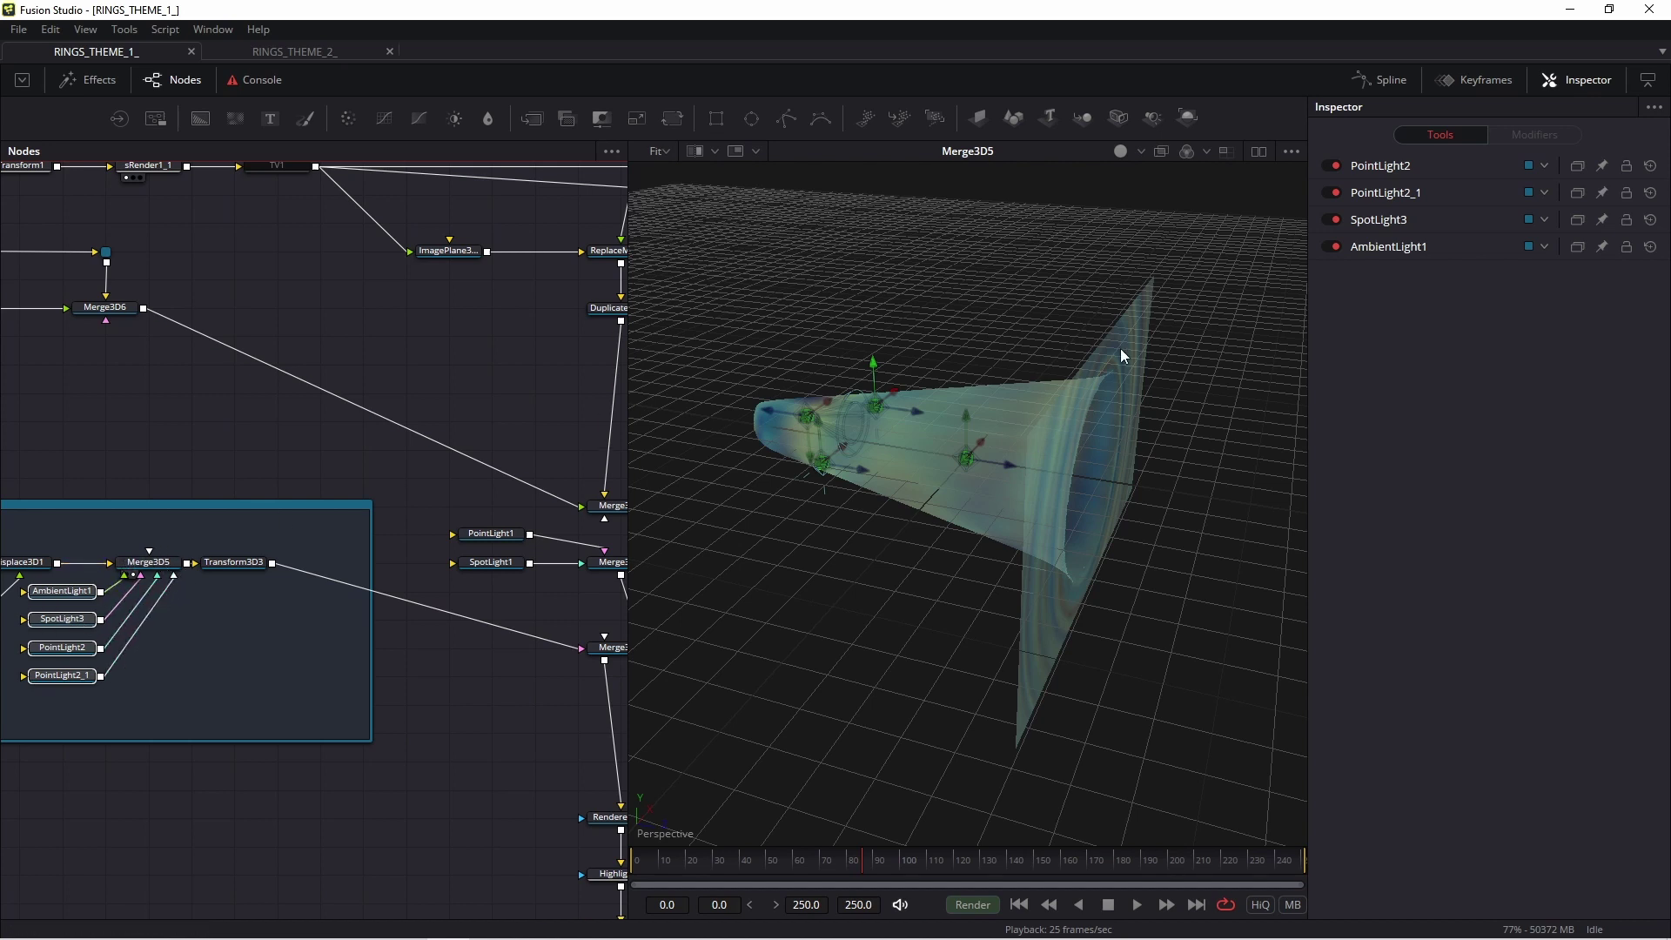
{"action": "left_click_drag", "start_coordinate": [389, 541], "coordinate": [288, 527]}
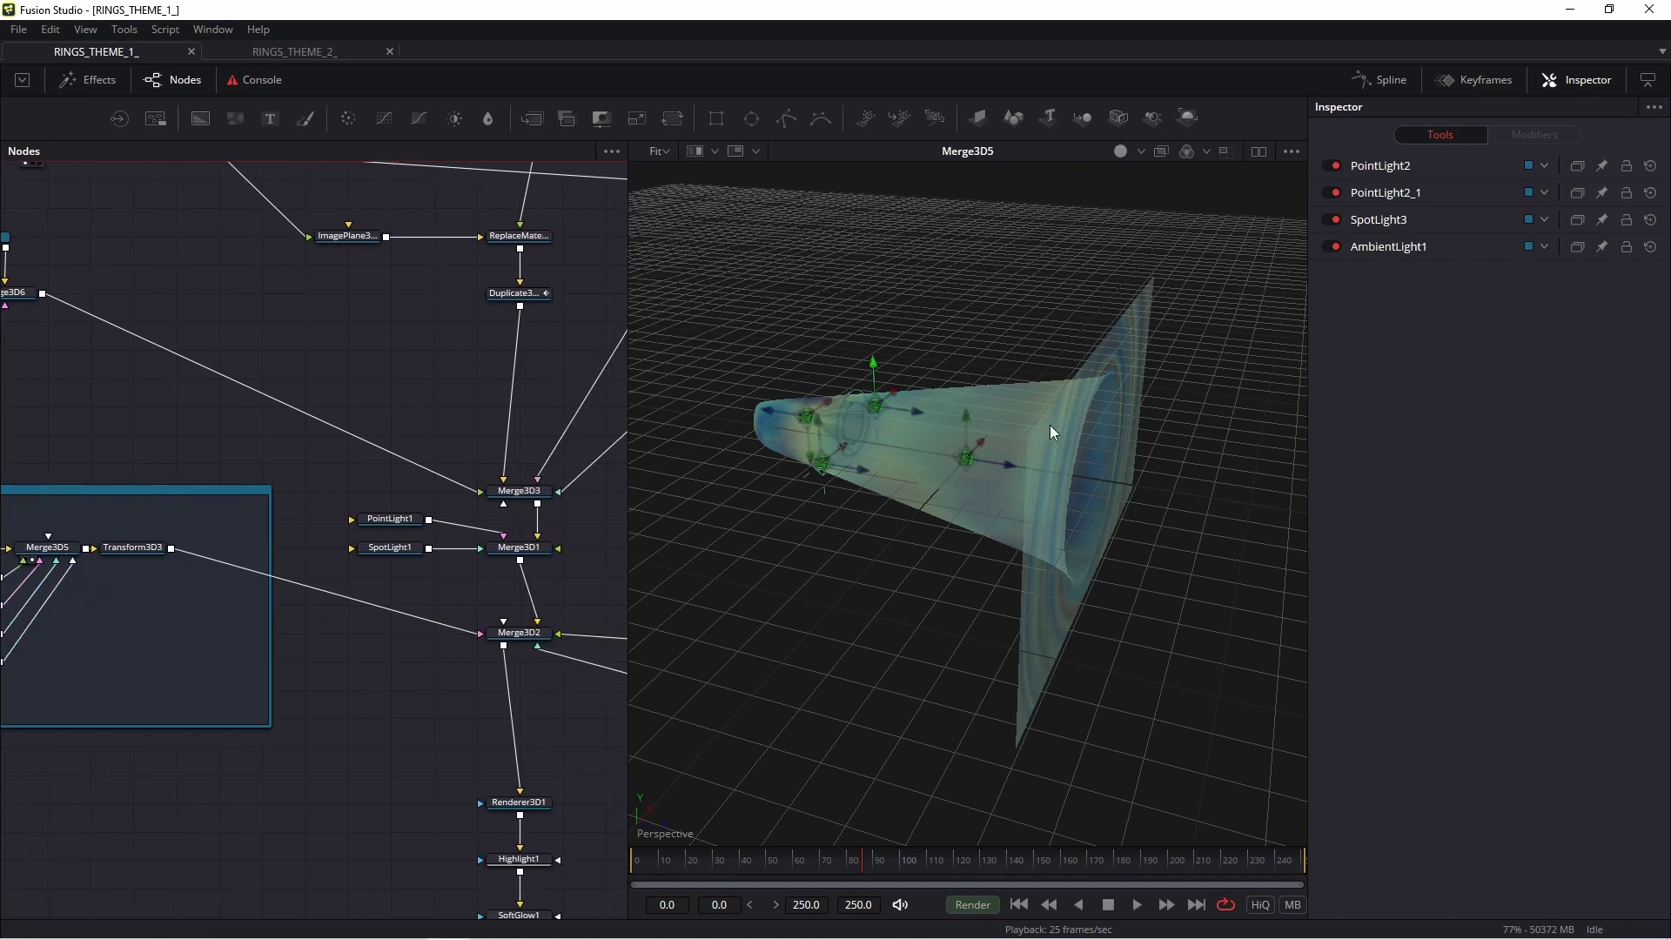
- Show ColorCorrector4 in the 2D viewer and switch from side-by-side viewers to a single viewer
{"action": "left_click", "coordinate": [1258, 152]}
{"action": "scroll", "coordinate": [431, 488], "scroll_direction": "down", "scroll_amount": 5}
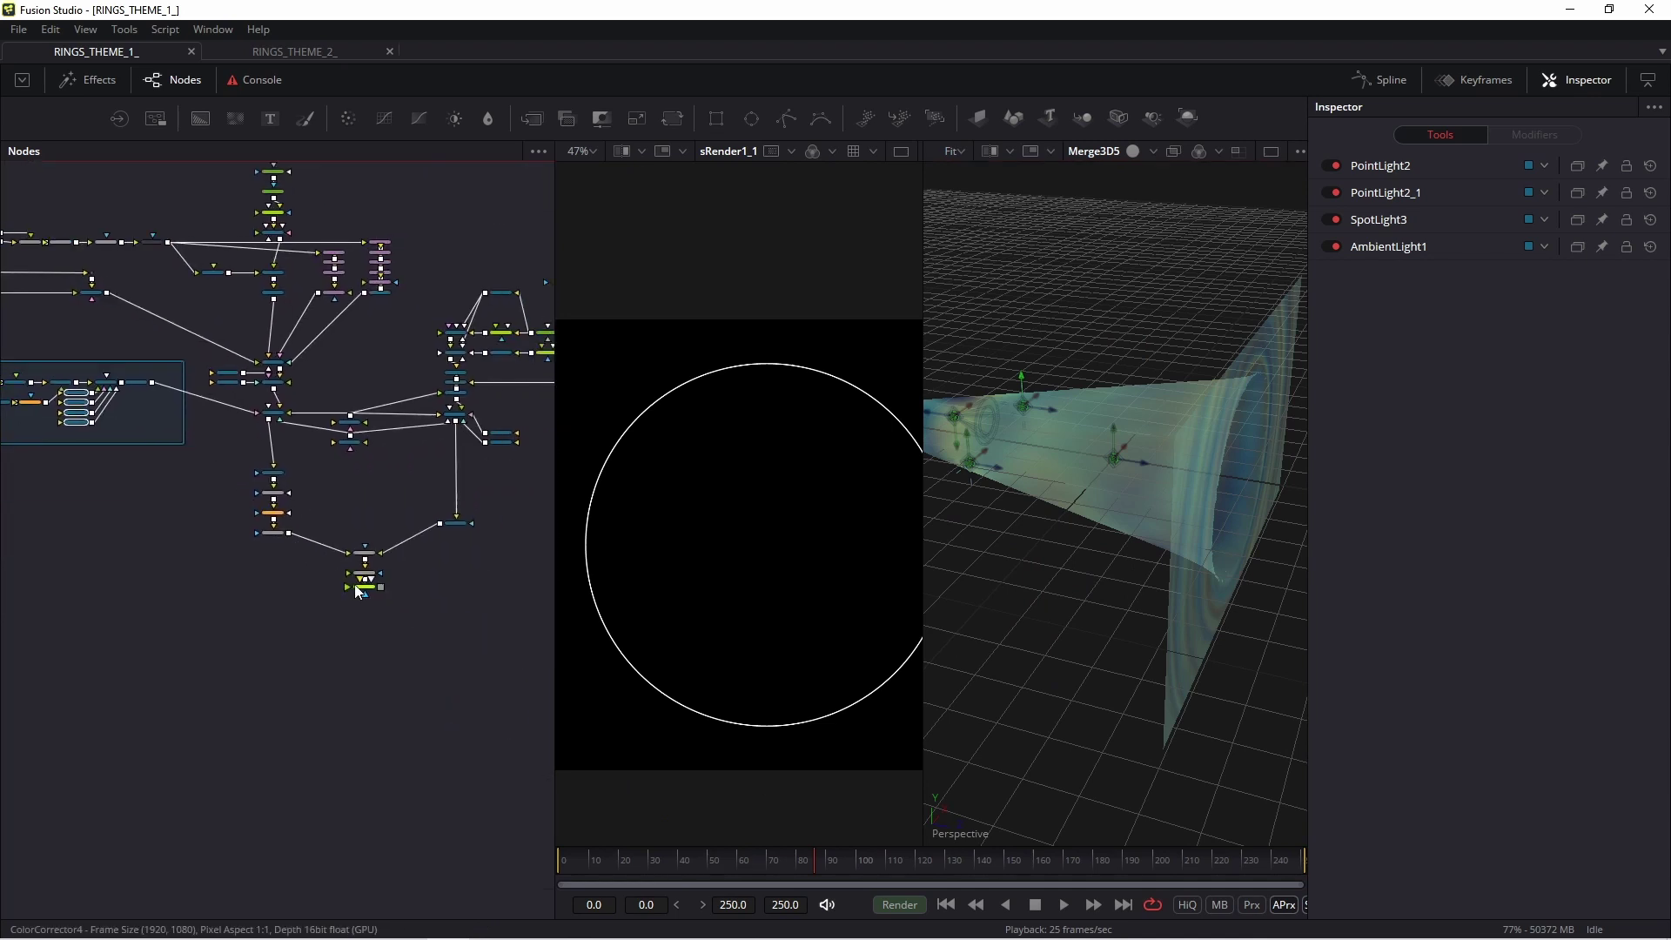
{"action": "key", "text": "1"}
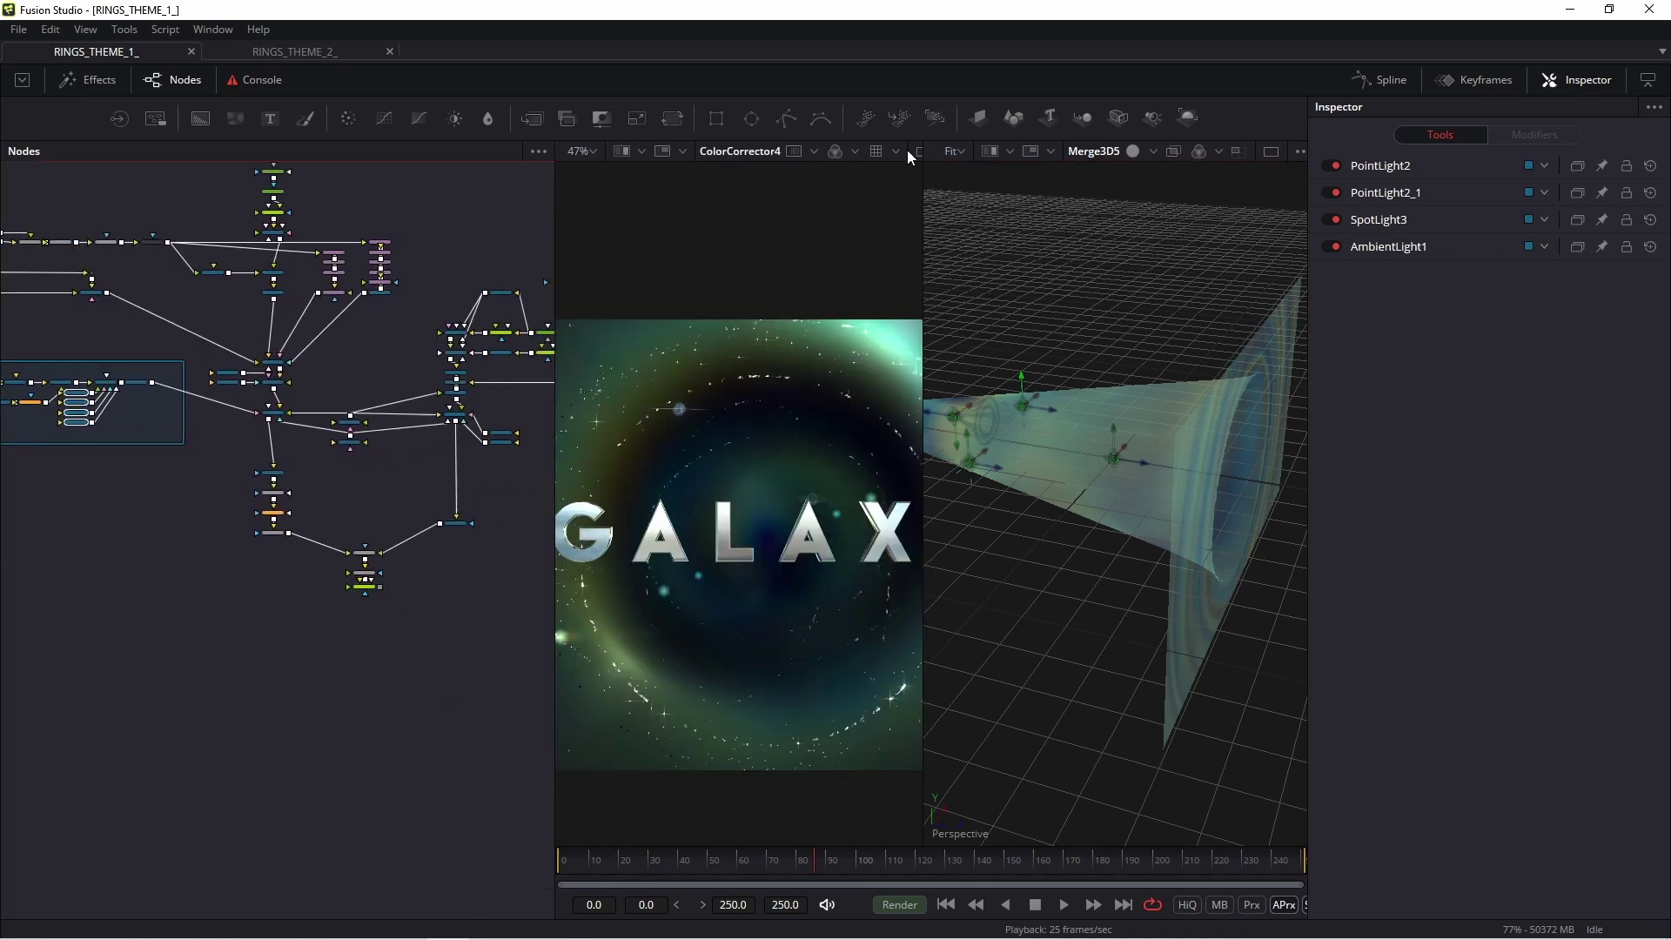
{"action": "left_click", "coordinate": [915, 150]}
{"action": "scroll", "coordinate": [932, 366], "scroll_direction": "up", "scroll_amount": 2}
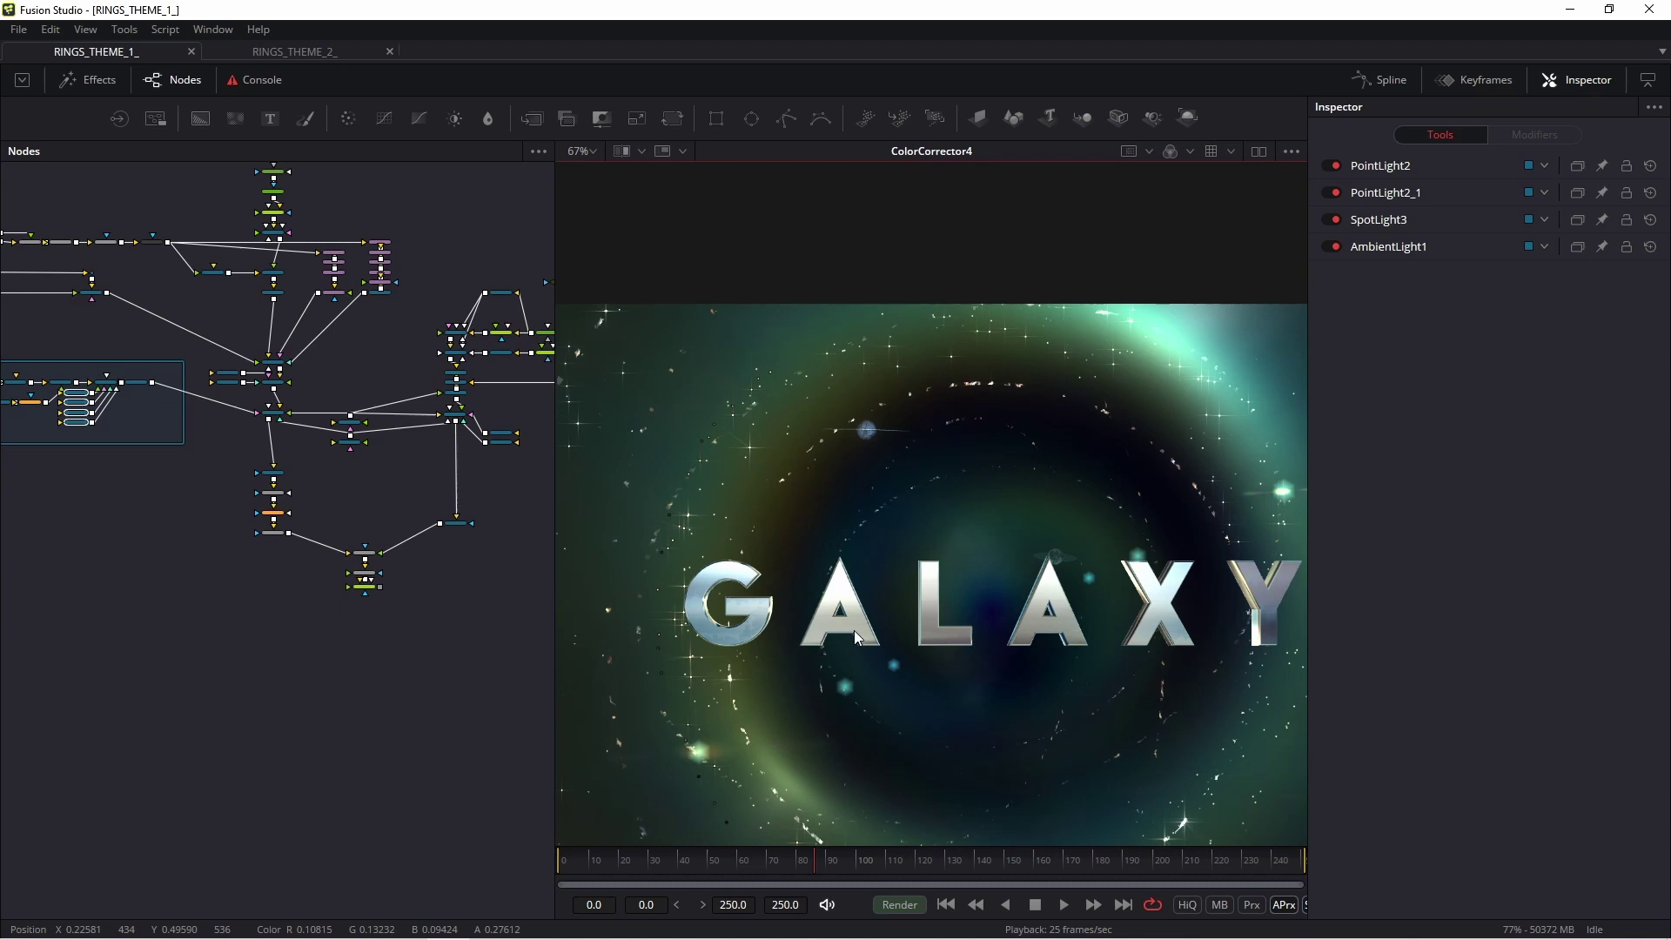
- Fit the whole Galaxy title frame in view, play the animation and stop playback
{"action": "scroll", "coordinate": [849, 631], "scroll_direction": "down", "scroll_amount": 2}
{"action": "key", "text": "space"}
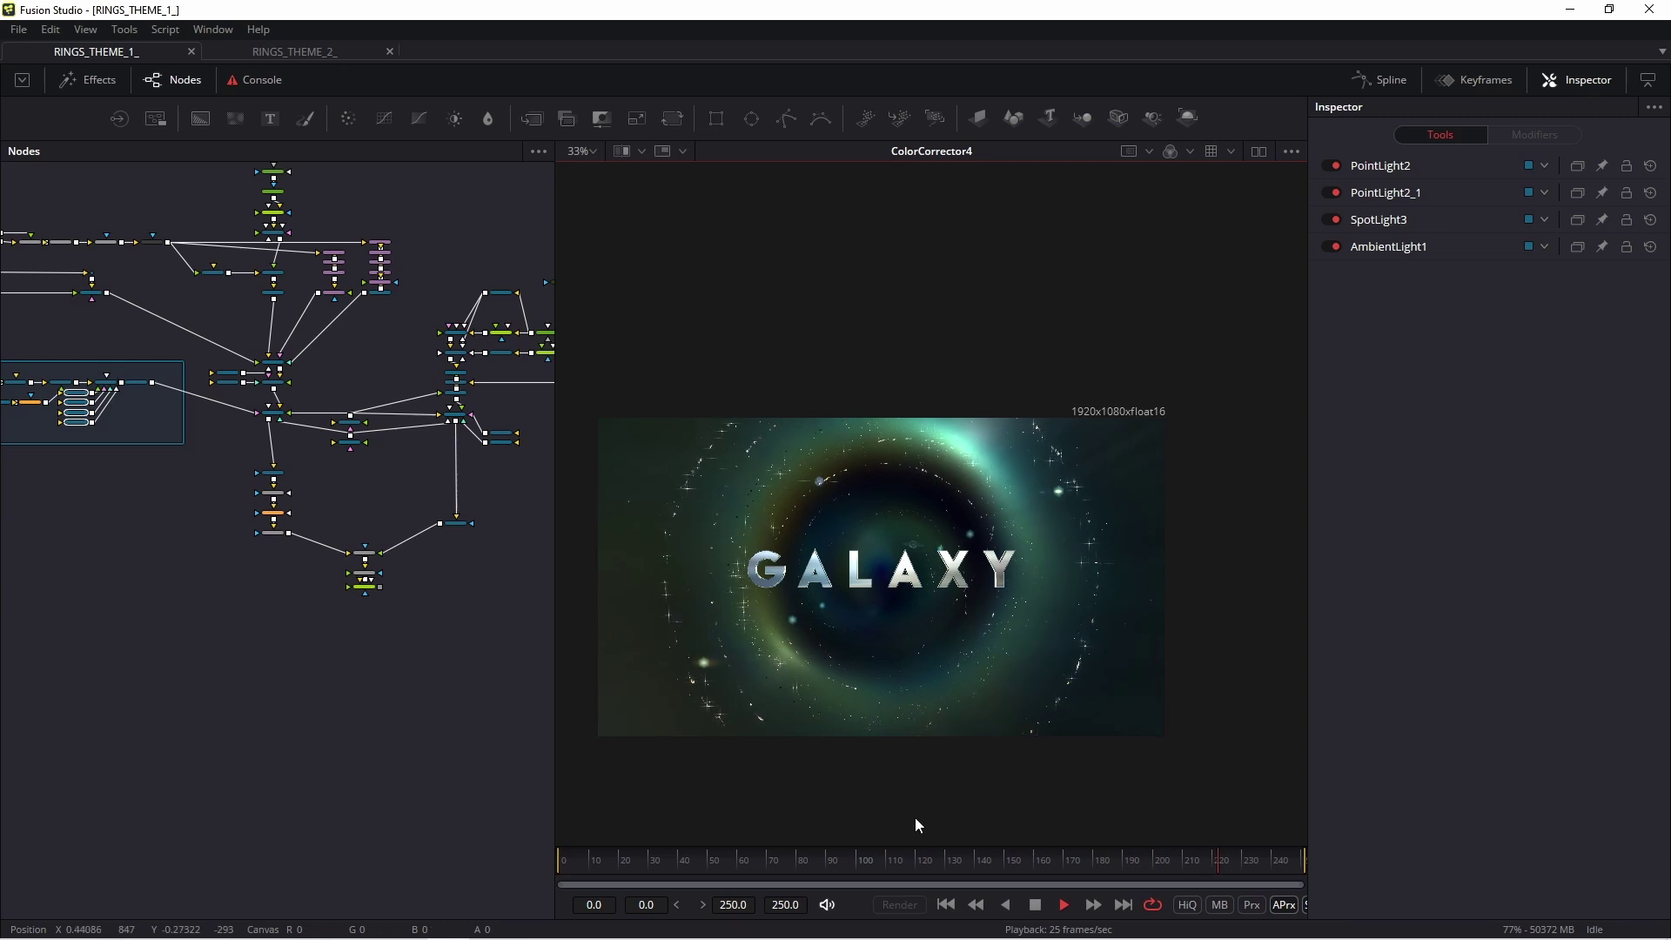
{"action": "key", "text": "space"}
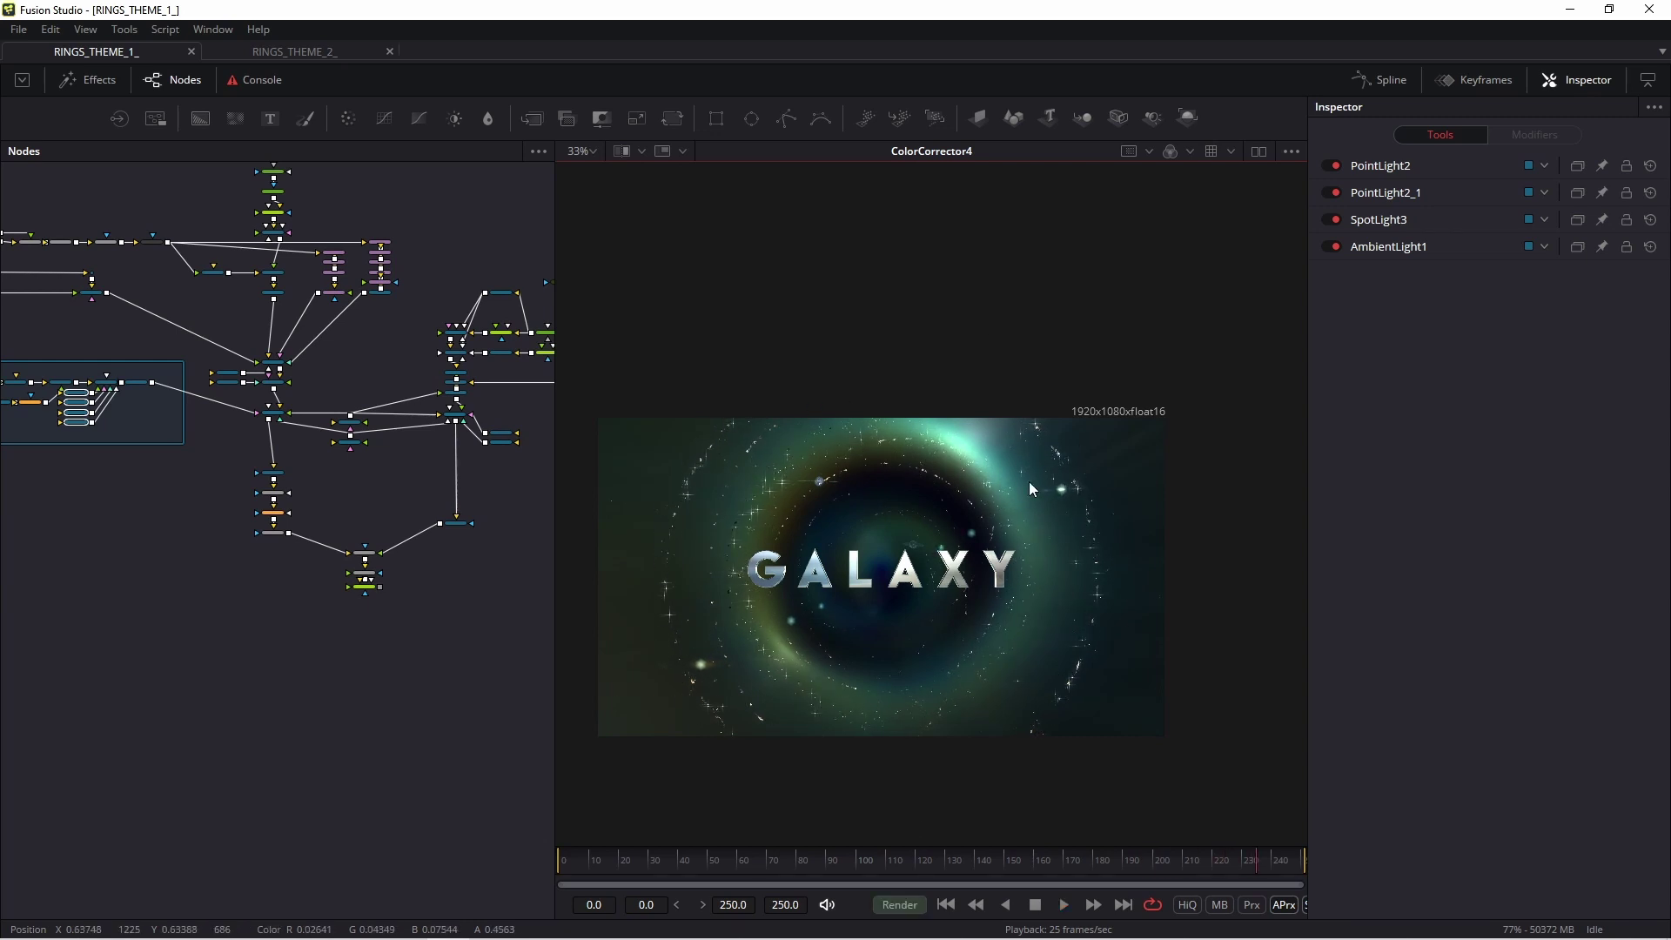
- Select the shape nodes from sEllipse1_1 and sEllipse1_1_1 through TV1 and show sRender1_1 in the viewer
{"action": "scroll", "coordinate": [341, 409], "scroll_direction": "up", "scroll_amount": 10}
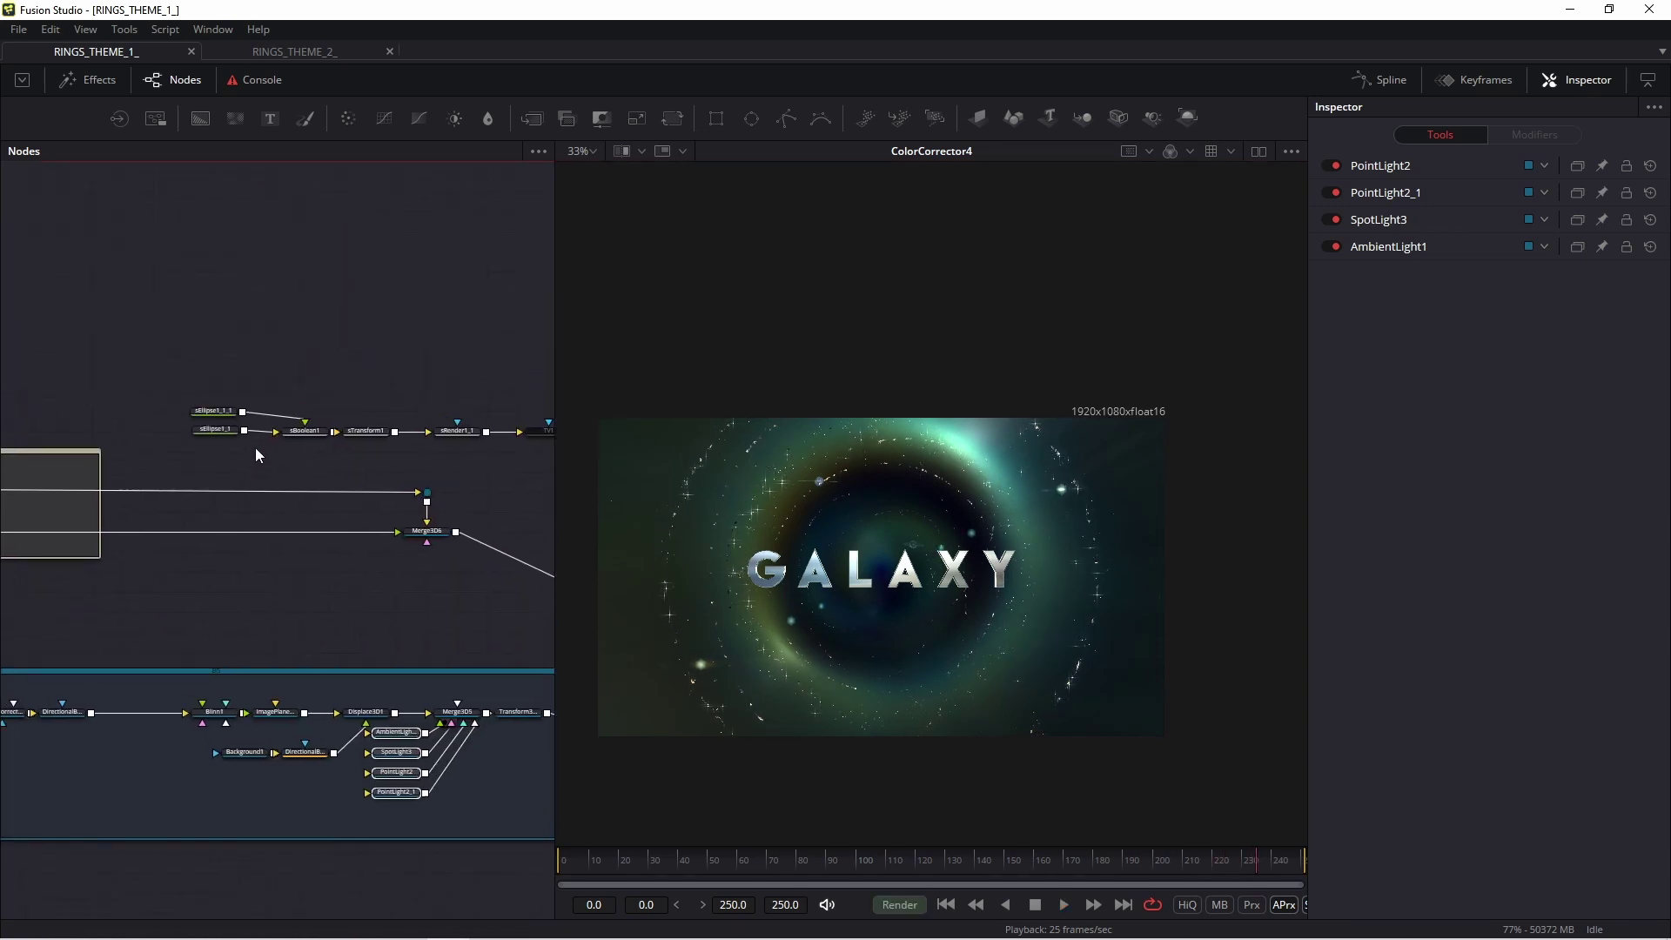
{"action": "scroll", "coordinate": [261, 379], "scroll_direction": "down", "scroll_amount": 5}
{"action": "mouse_move", "coordinate": [90, 333]}
{"action": "left_mouse_down"}
{"action": "mouse_move", "coordinate": [402, 397]}
{"action": "mouse_move", "coordinate": [422, 417]}
{"action": "mouse_move", "coordinate": [96, 318]}
{"action": "left_mouse_up"}
{"action": "scroll", "coordinate": [429, 383], "scroll_direction": "up", "scroll_amount": 6}
{"action": "key", "text": "1"}
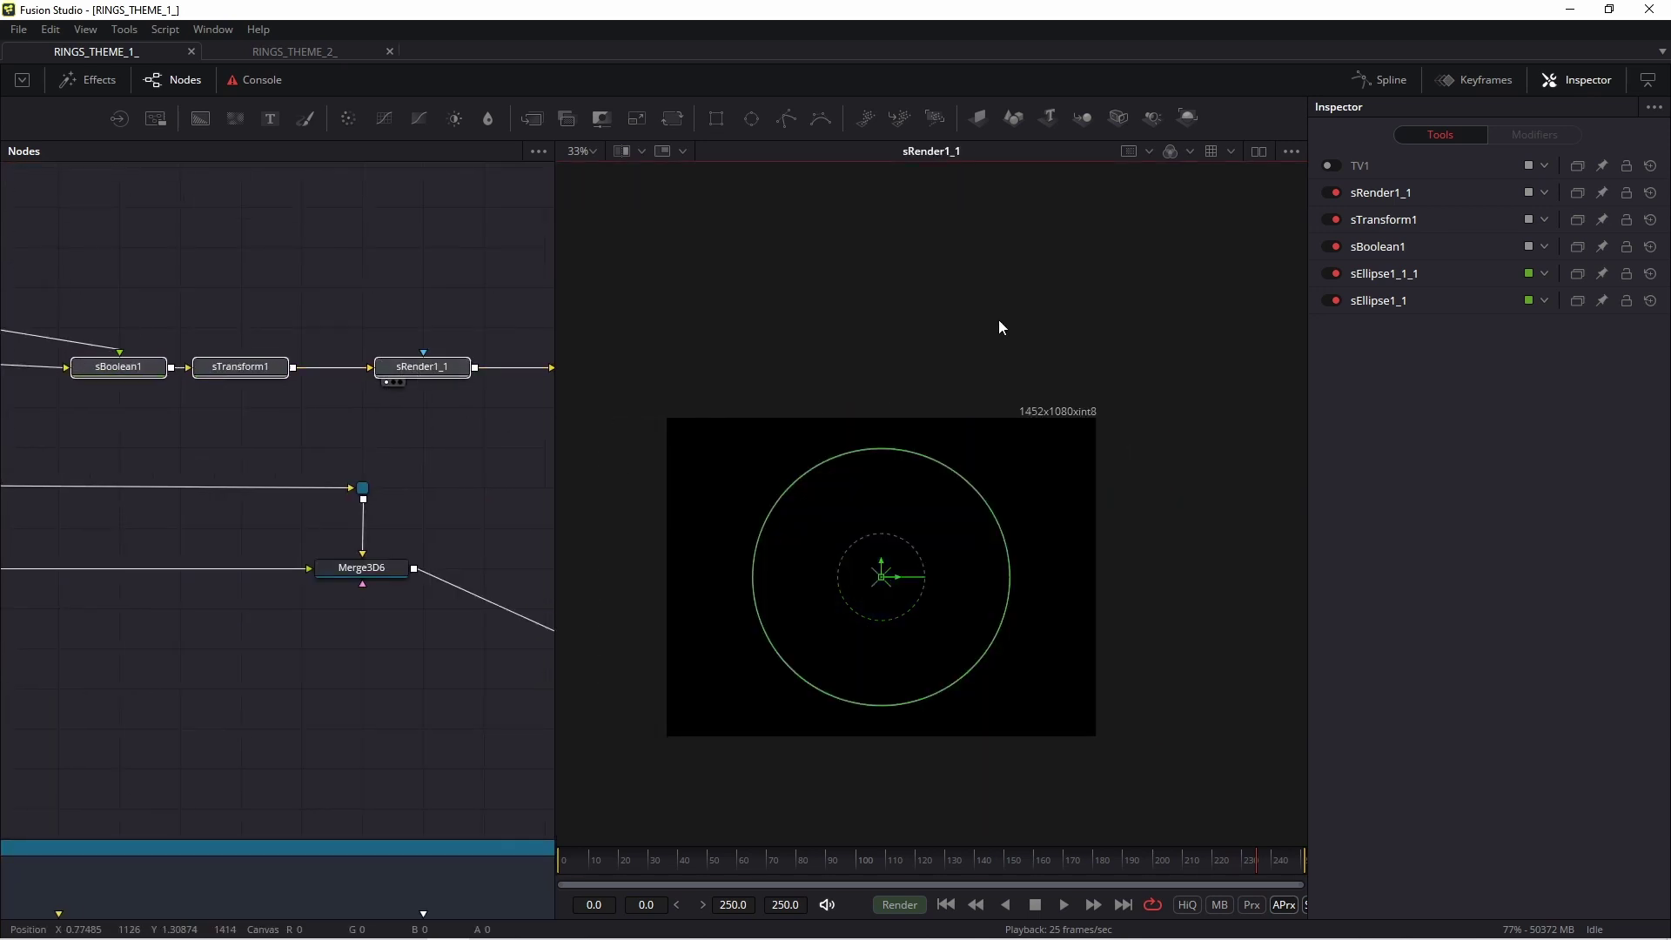
- Examine the thin ring outline of sRender1_1 up close and clear the node selection
{"action": "scroll", "coordinate": [907, 477], "scroll_direction": "up", "scroll_amount": 4}
{"action": "scroll", "coordinate": [843, 478], "scroll_direction": "up", "scroll_amount": 2}
{"action": "left_click_drag", "start_coordinate": [845, 470], "coordinate": [1066, 245]}
{"action": "scroll", "coordinate": [1010, 343], "scroll_direction": "down", "scroll_amount": 1}
{"action": "left_click_drag", "start_coordinate": [1010, 343], "coordinate": [944, 313]}
{"action": "left_click", "coordinate": [417, 457]}
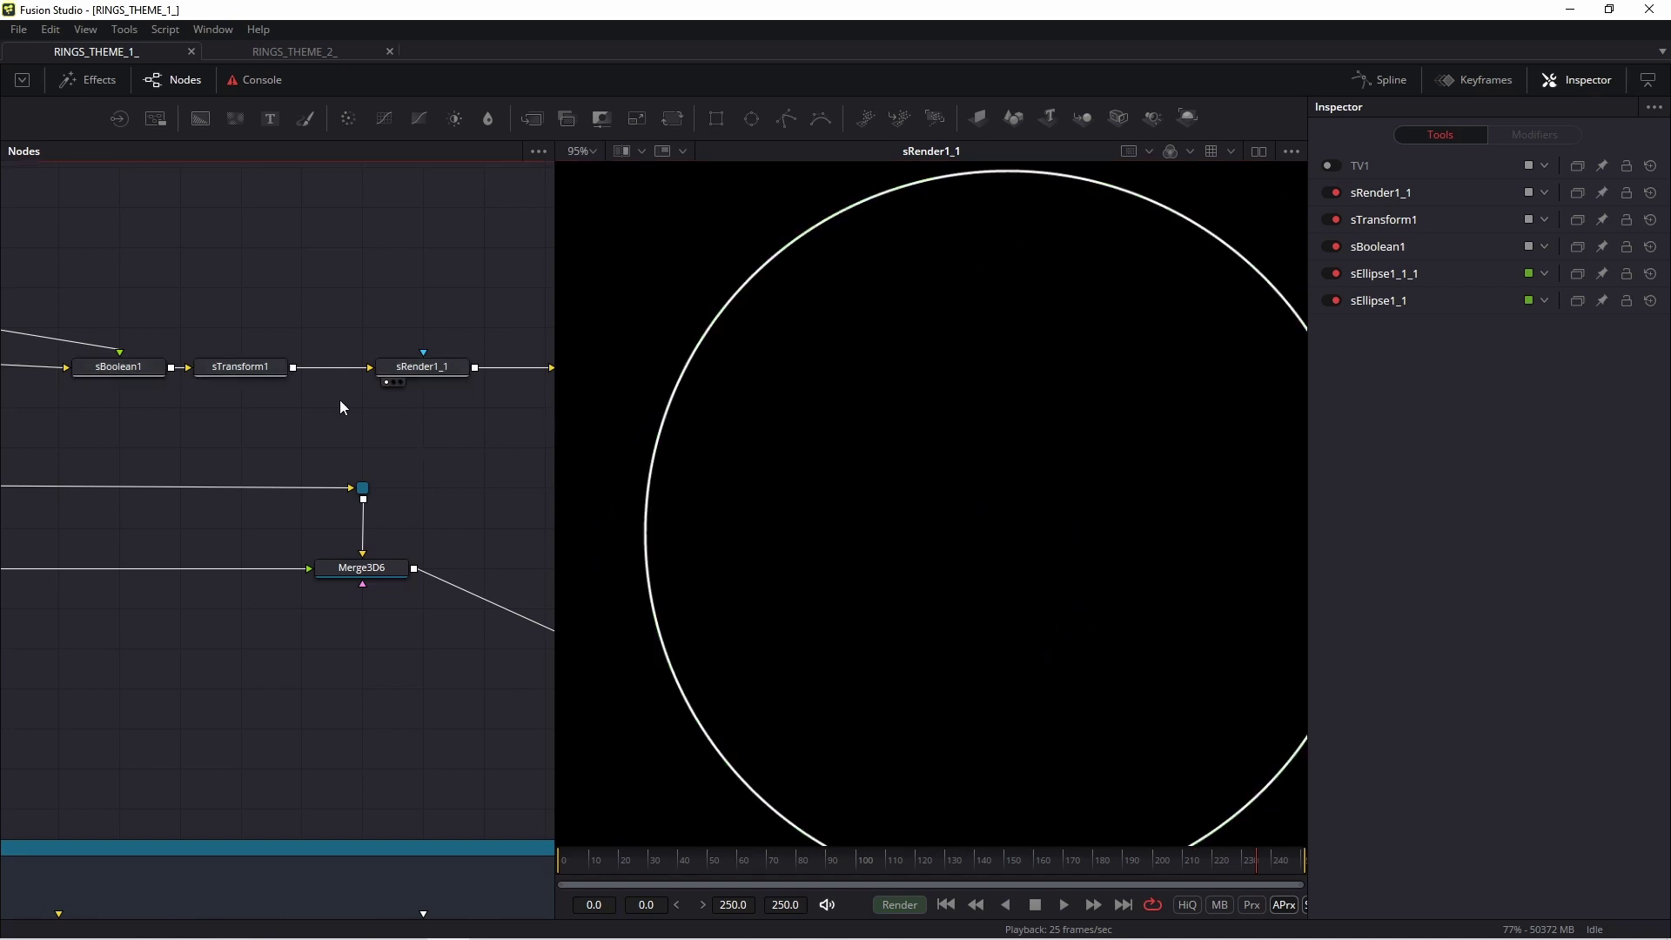
- Trace both sEllipse nodes into sBoolean1 and inspect its Operation and Style Mode settings
{"action": "left_click_drag", "start_coordinate": [69, 383], "coordinate": [340, 402]}
{"action": "scroll", "coordinate": [209, 352], "scroll_direction": "up", "scroll_amount": 3}
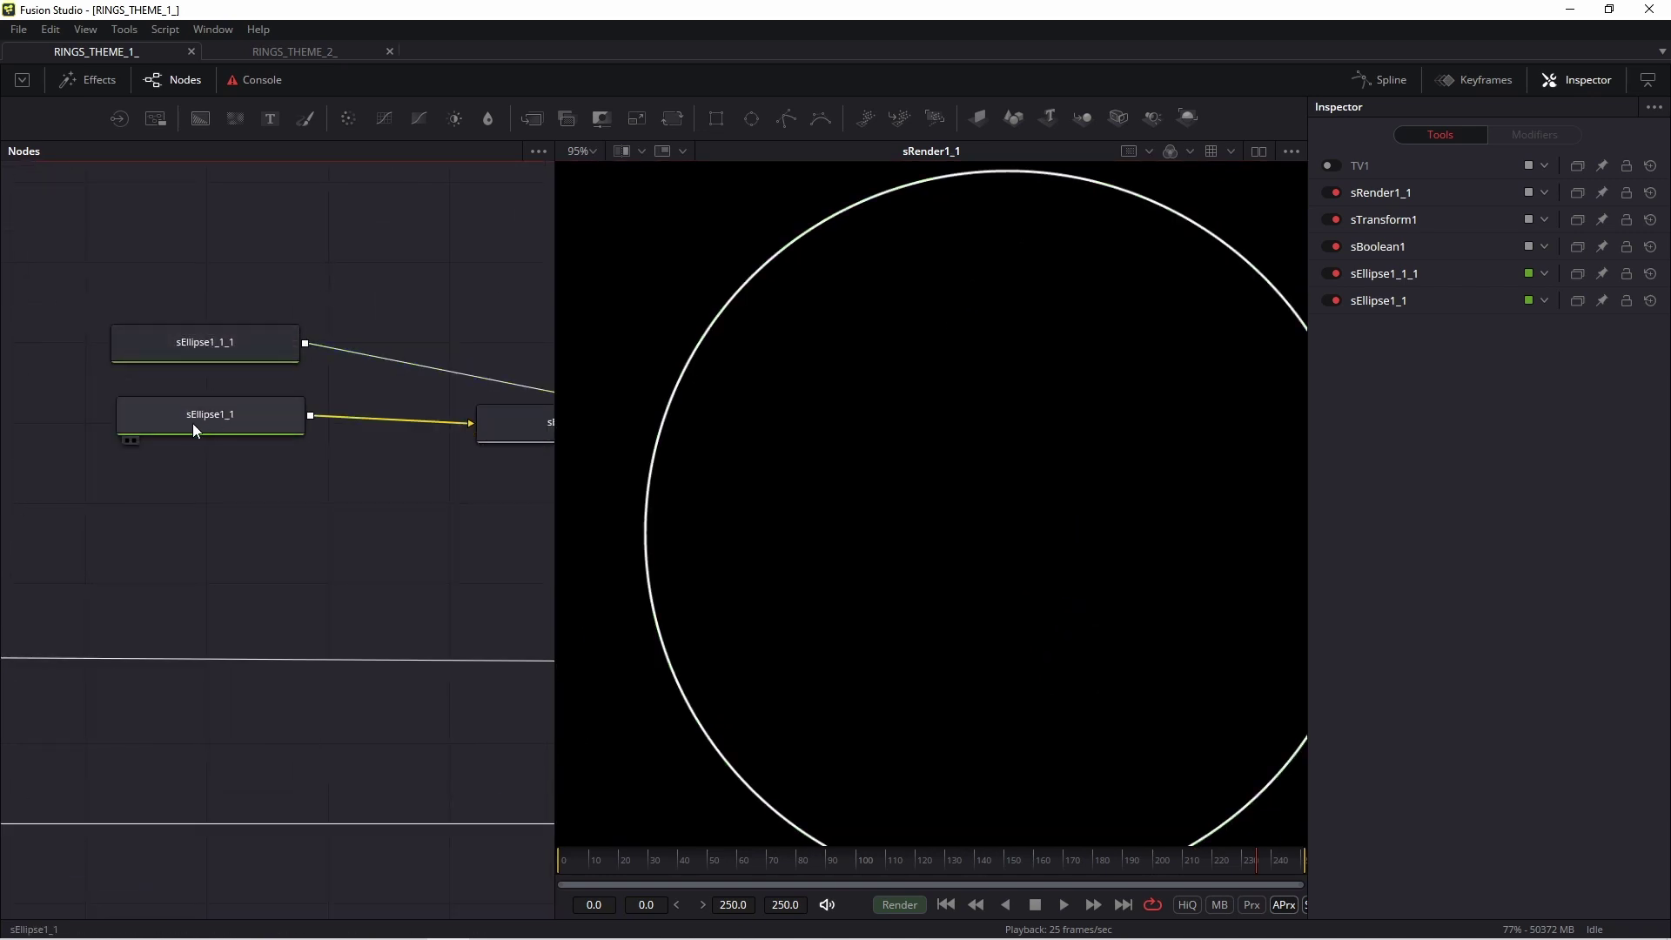
{"action": "left_click_drag", "start_coordinate": [291, 480], "coordinate": [5, 533]}
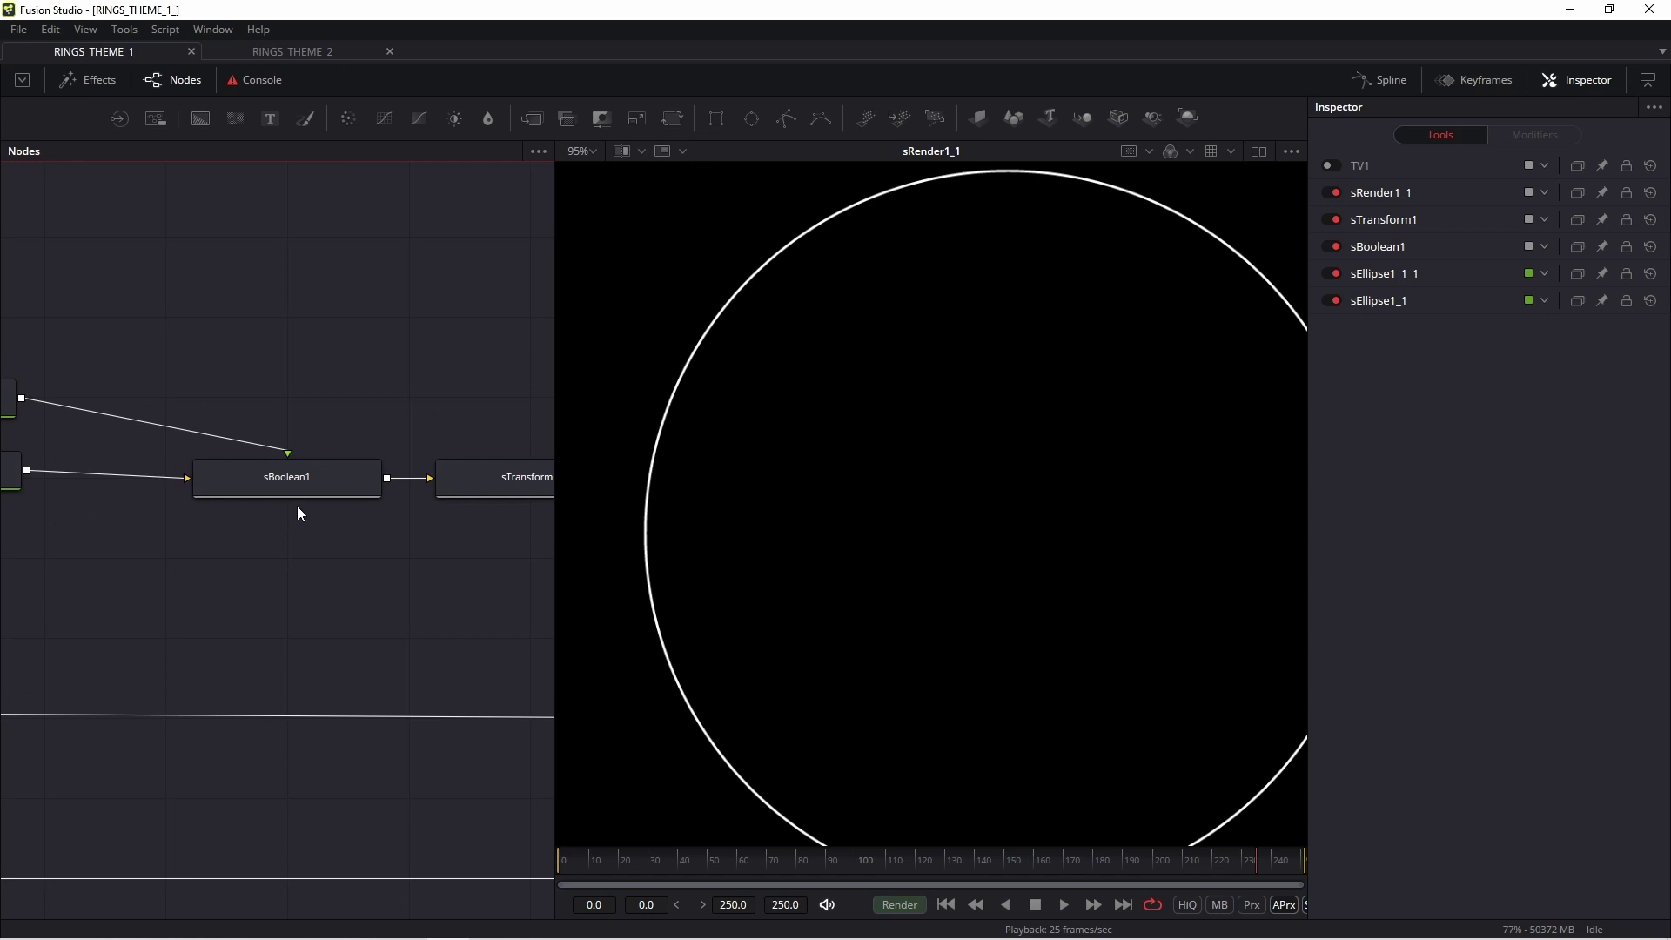
{"action": "left_click", "coordinate": [270, 473]}
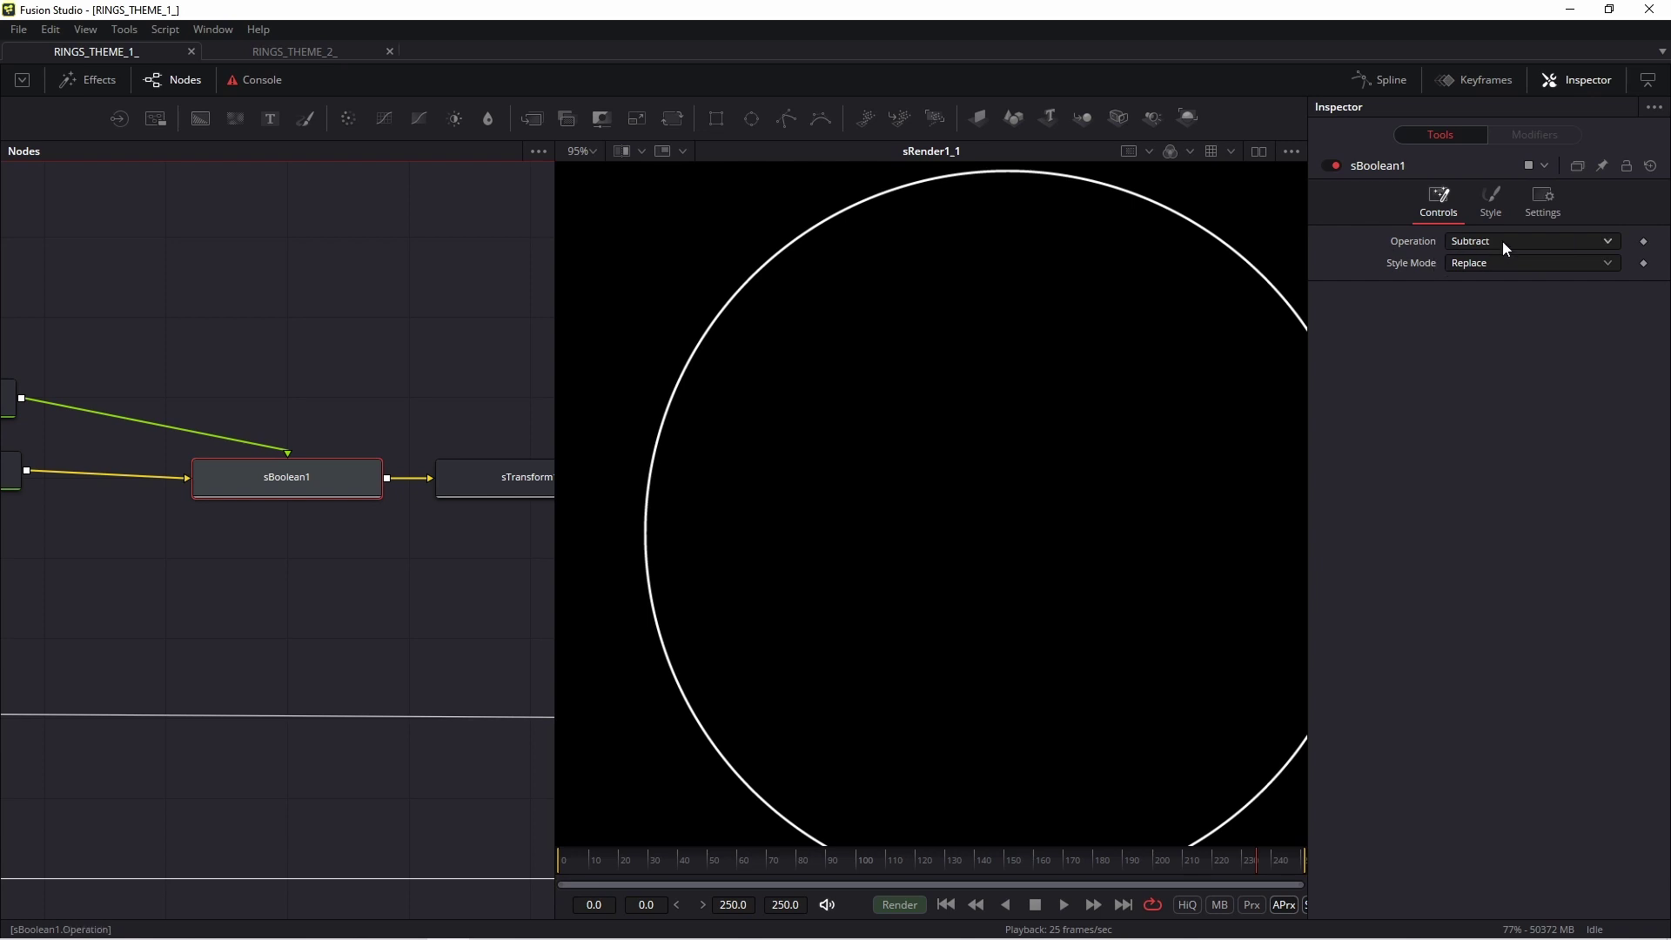
- Inspect the size settings of sTransform1 and view the complete ring produced by sRender1_1
{"action": "scroll", "coordinate": [402, 439], "scroll_direction": "down", "scroll_amount": 2}
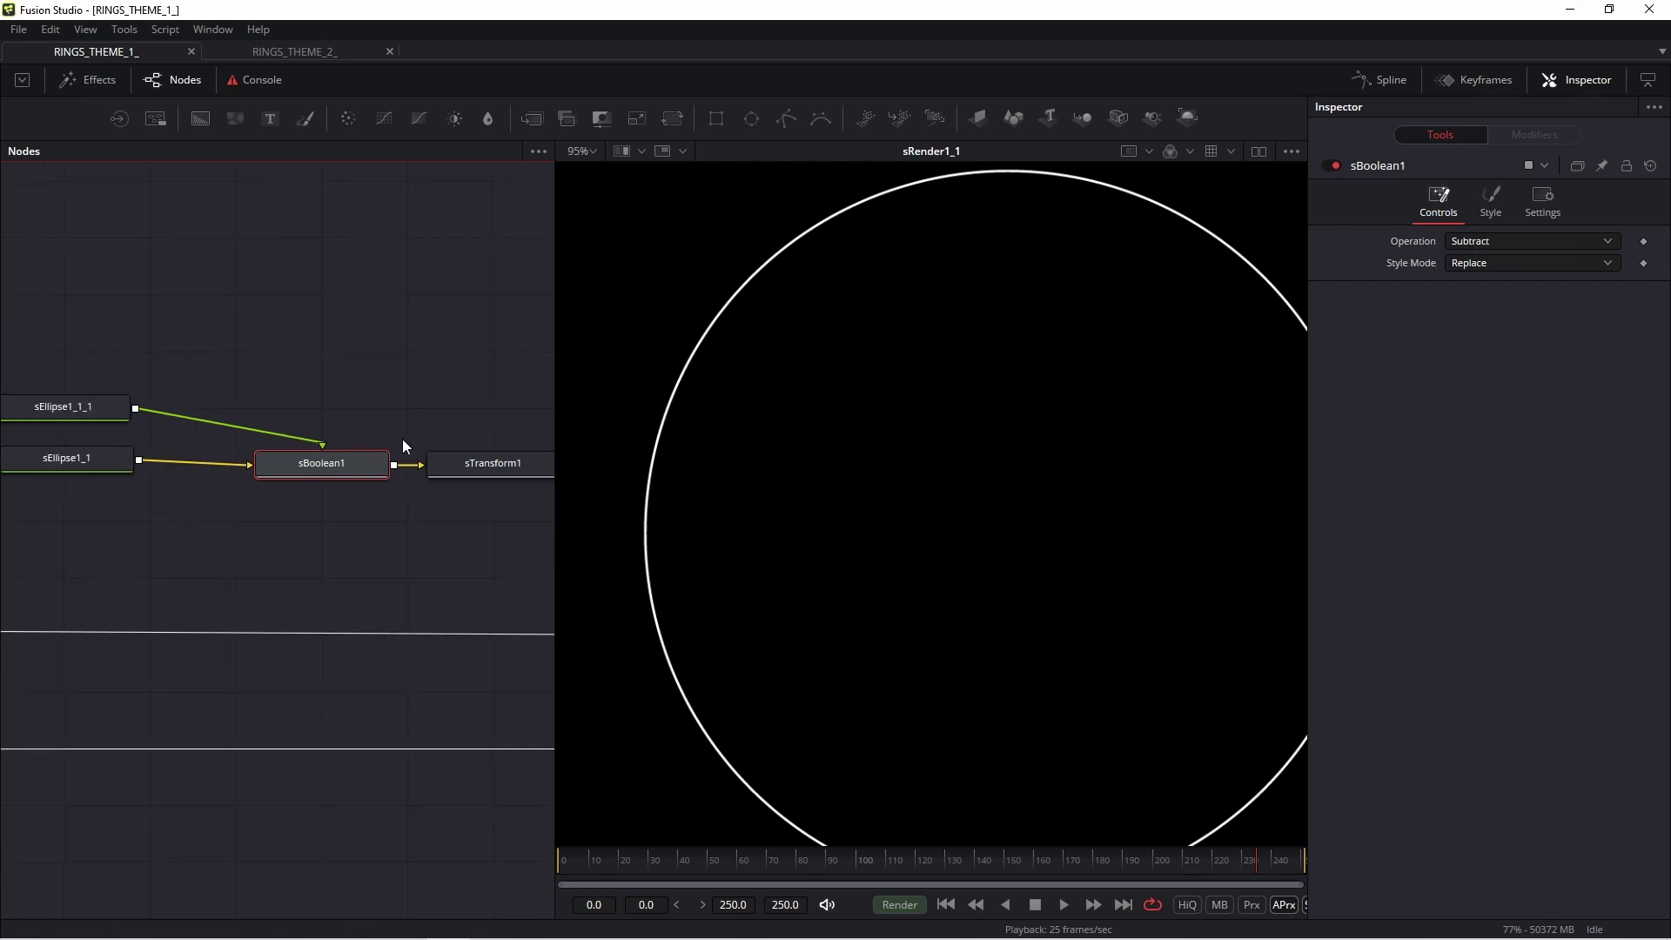
{"action": "left_click_drag", "start_coordinate": [540, 535], "coordinate": [208, 536]}
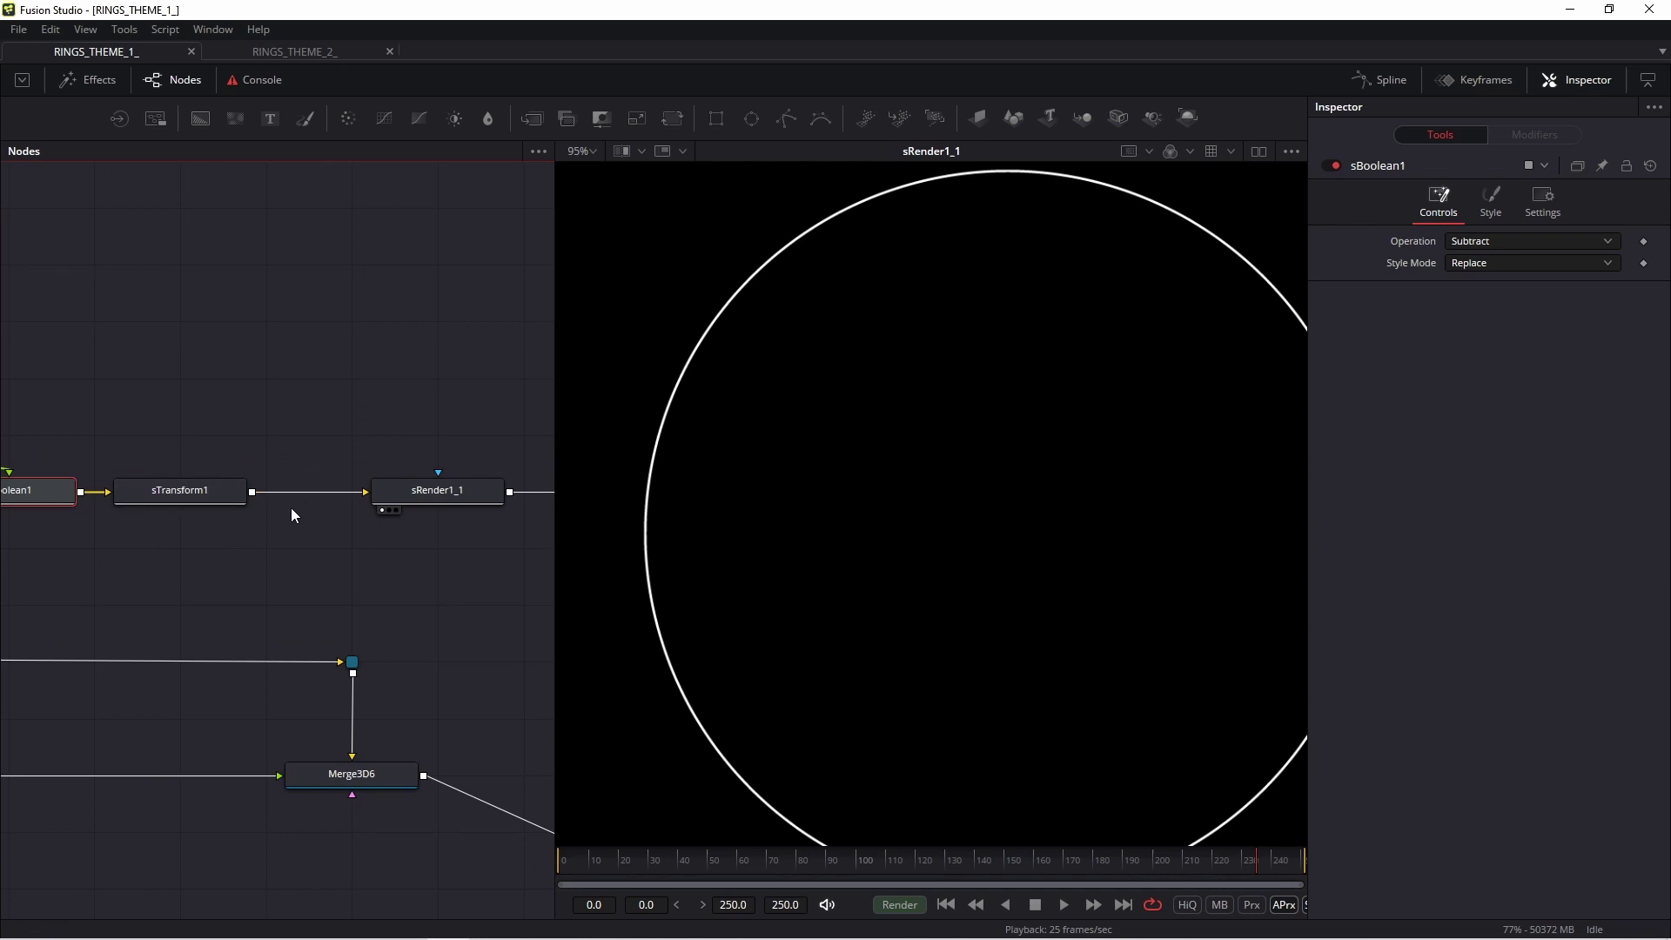
{"action": "left_click", "coordinate": [174, 495]}
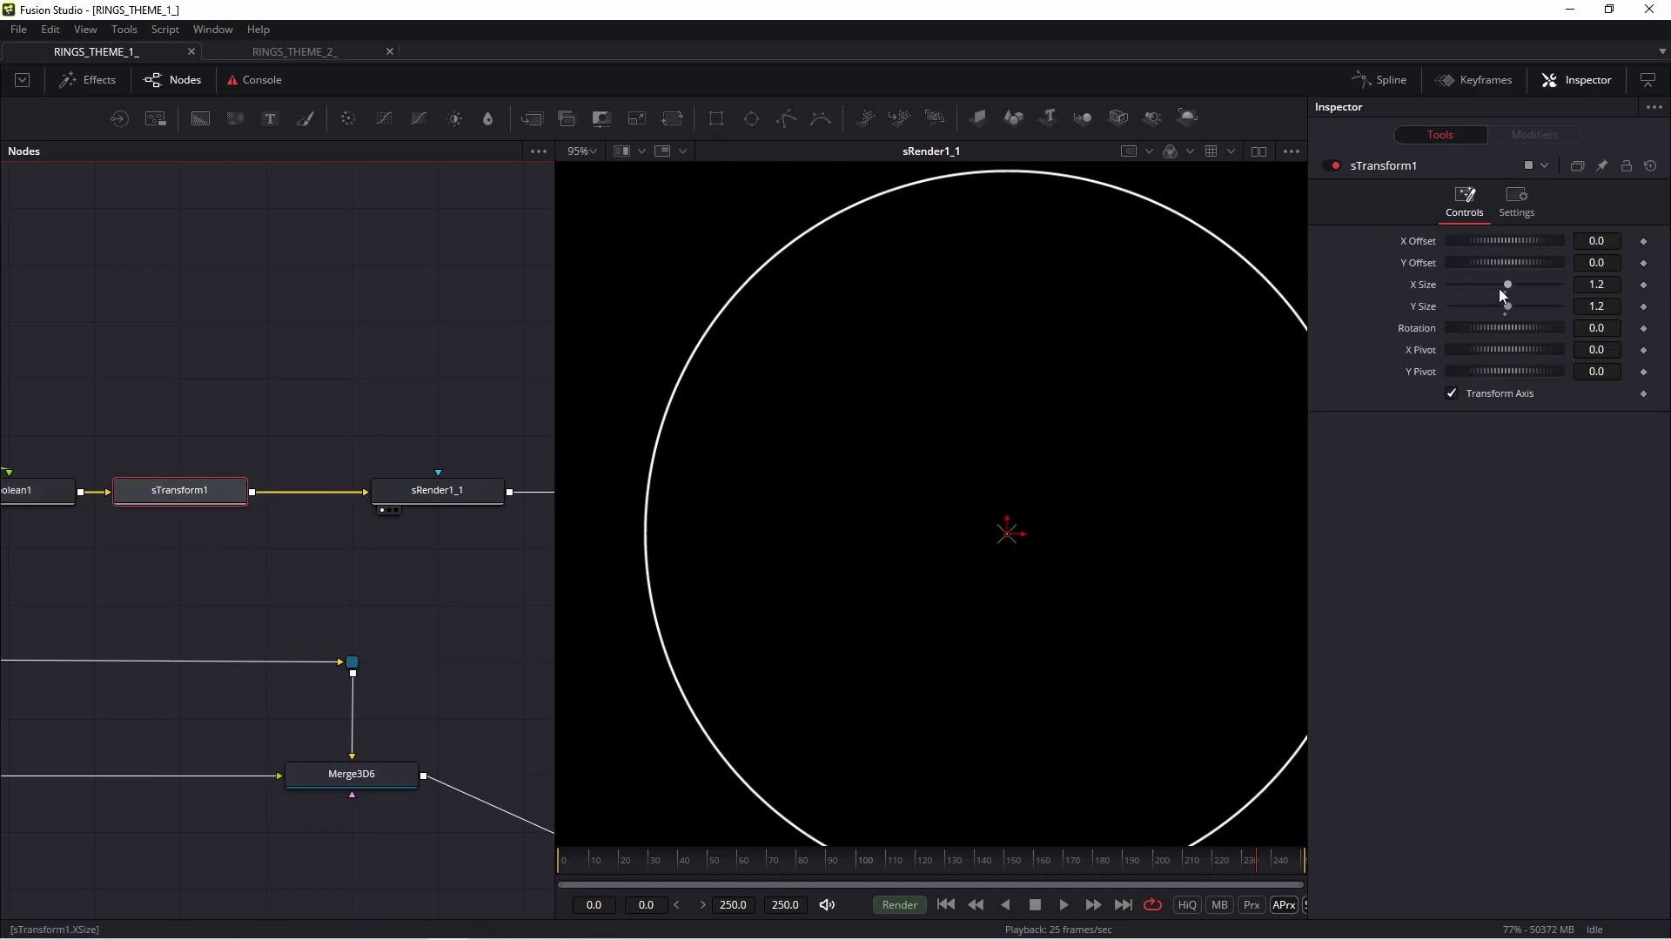
{"action": "left_click_drag", "start_coordinate": [399, 513], "coordinate": [295, 515]}
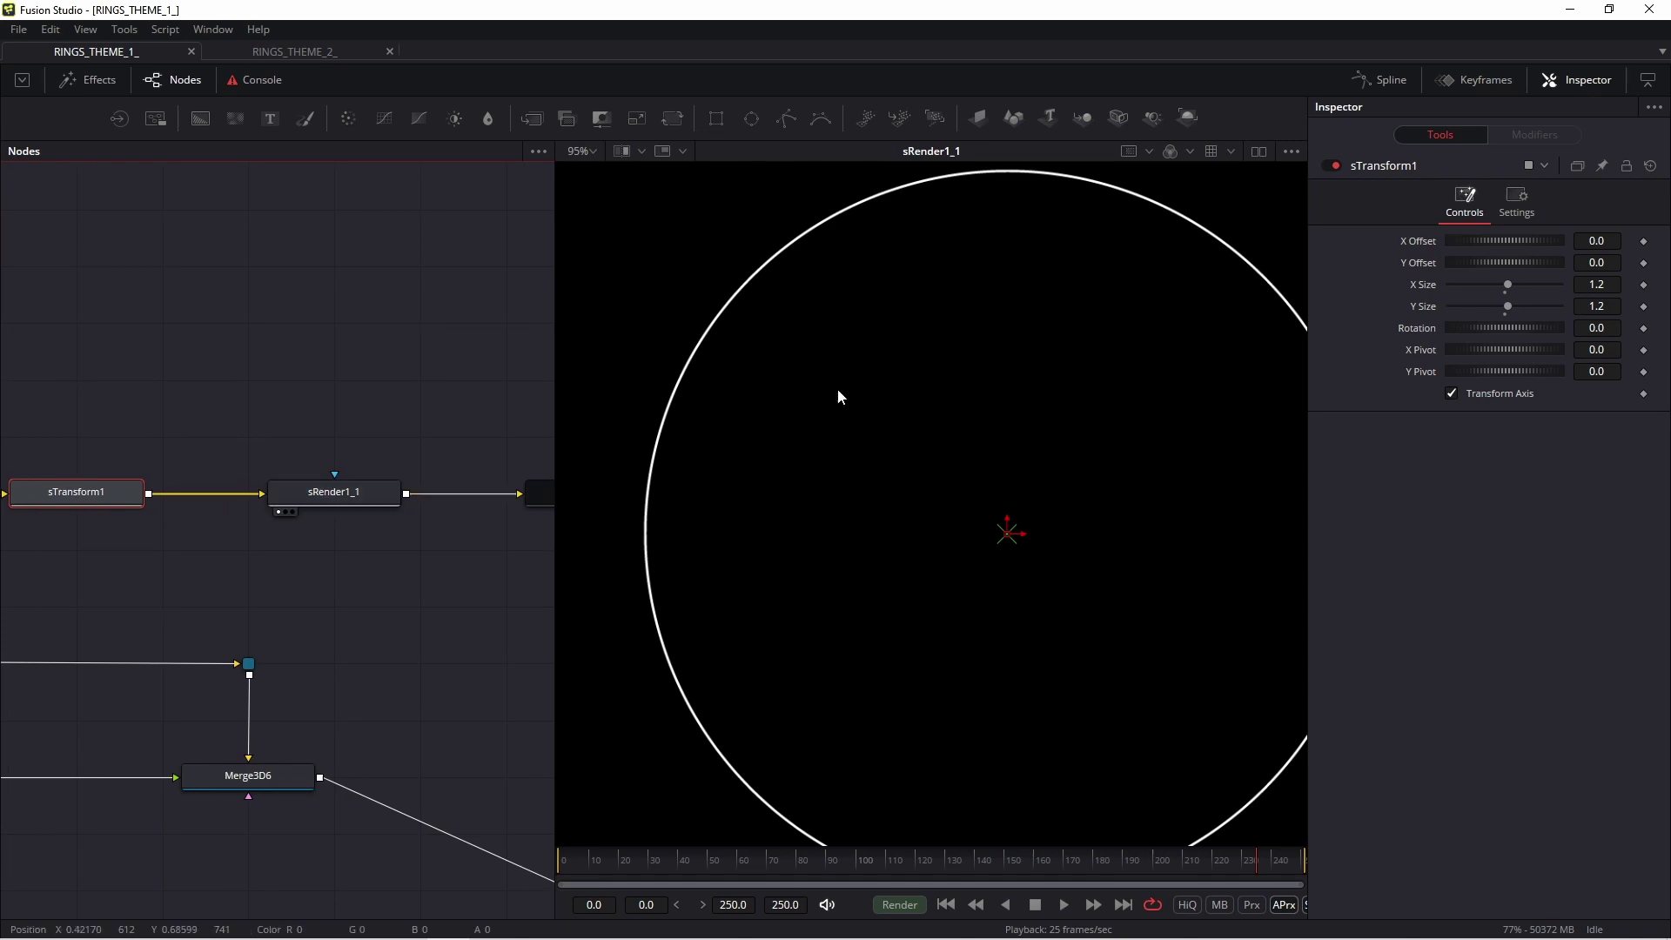
{"action": "scroll", "coordinate": [1006, 396], "scroll_direction": "down", "scroll_amount": 2}
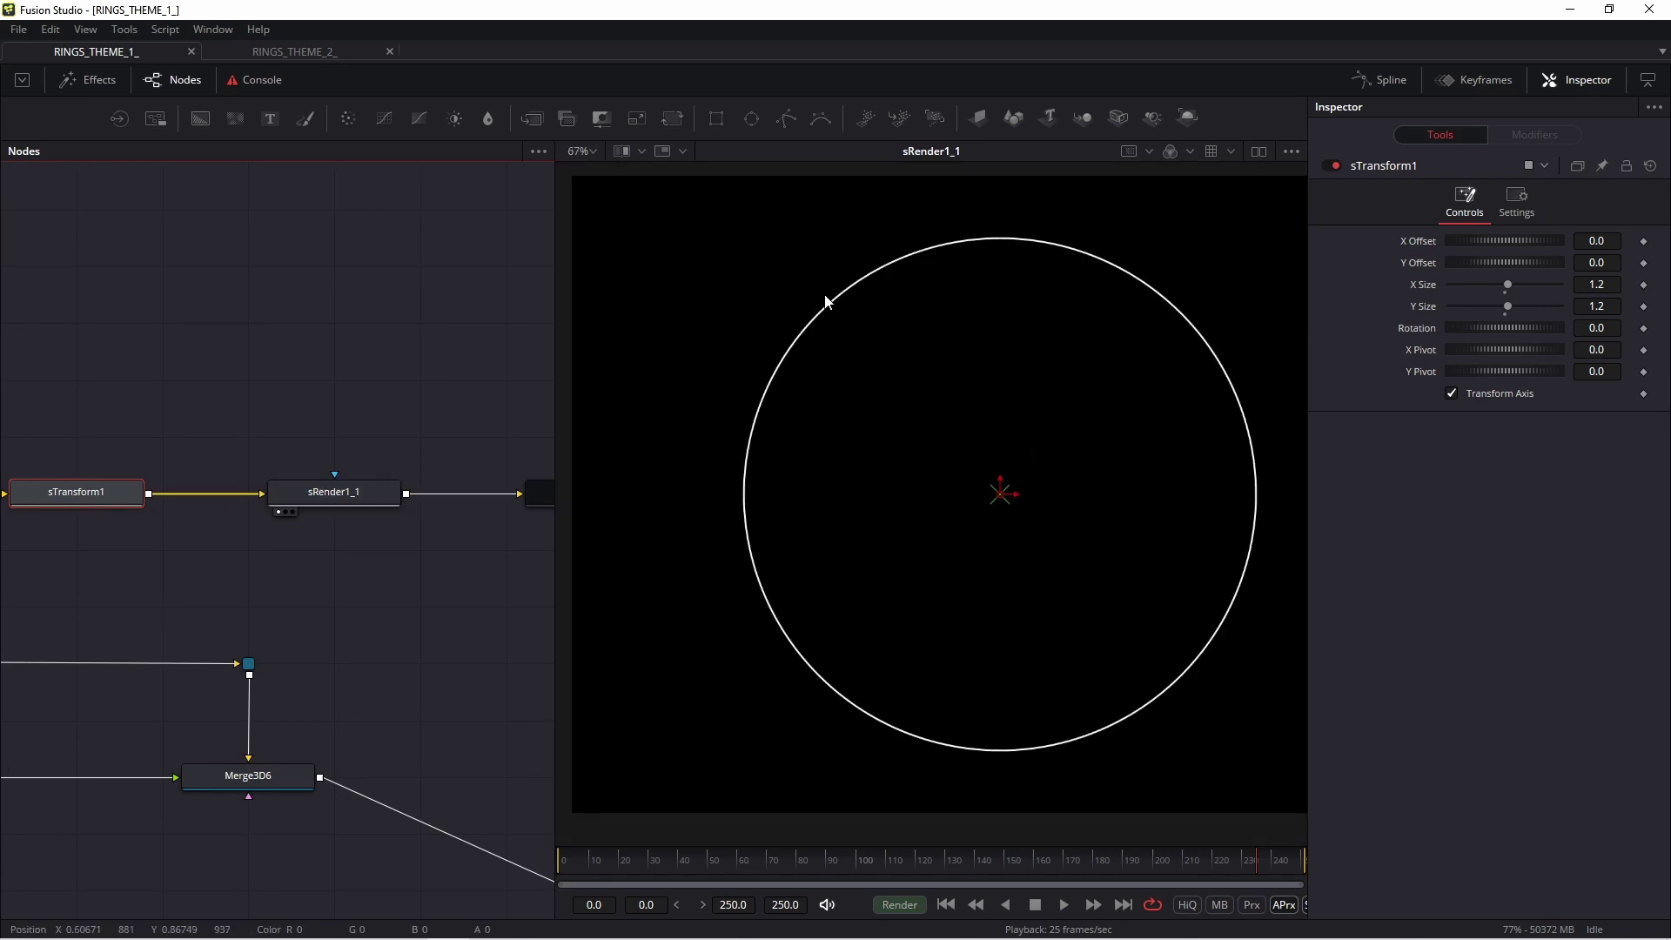
- Follow the TV1 output to ImagePlane3D1 and show that image plane in the 3D viewer
{"action": "left_click_drag", "start_coordinate": [311, 581], "coordinate": [116, 597]}
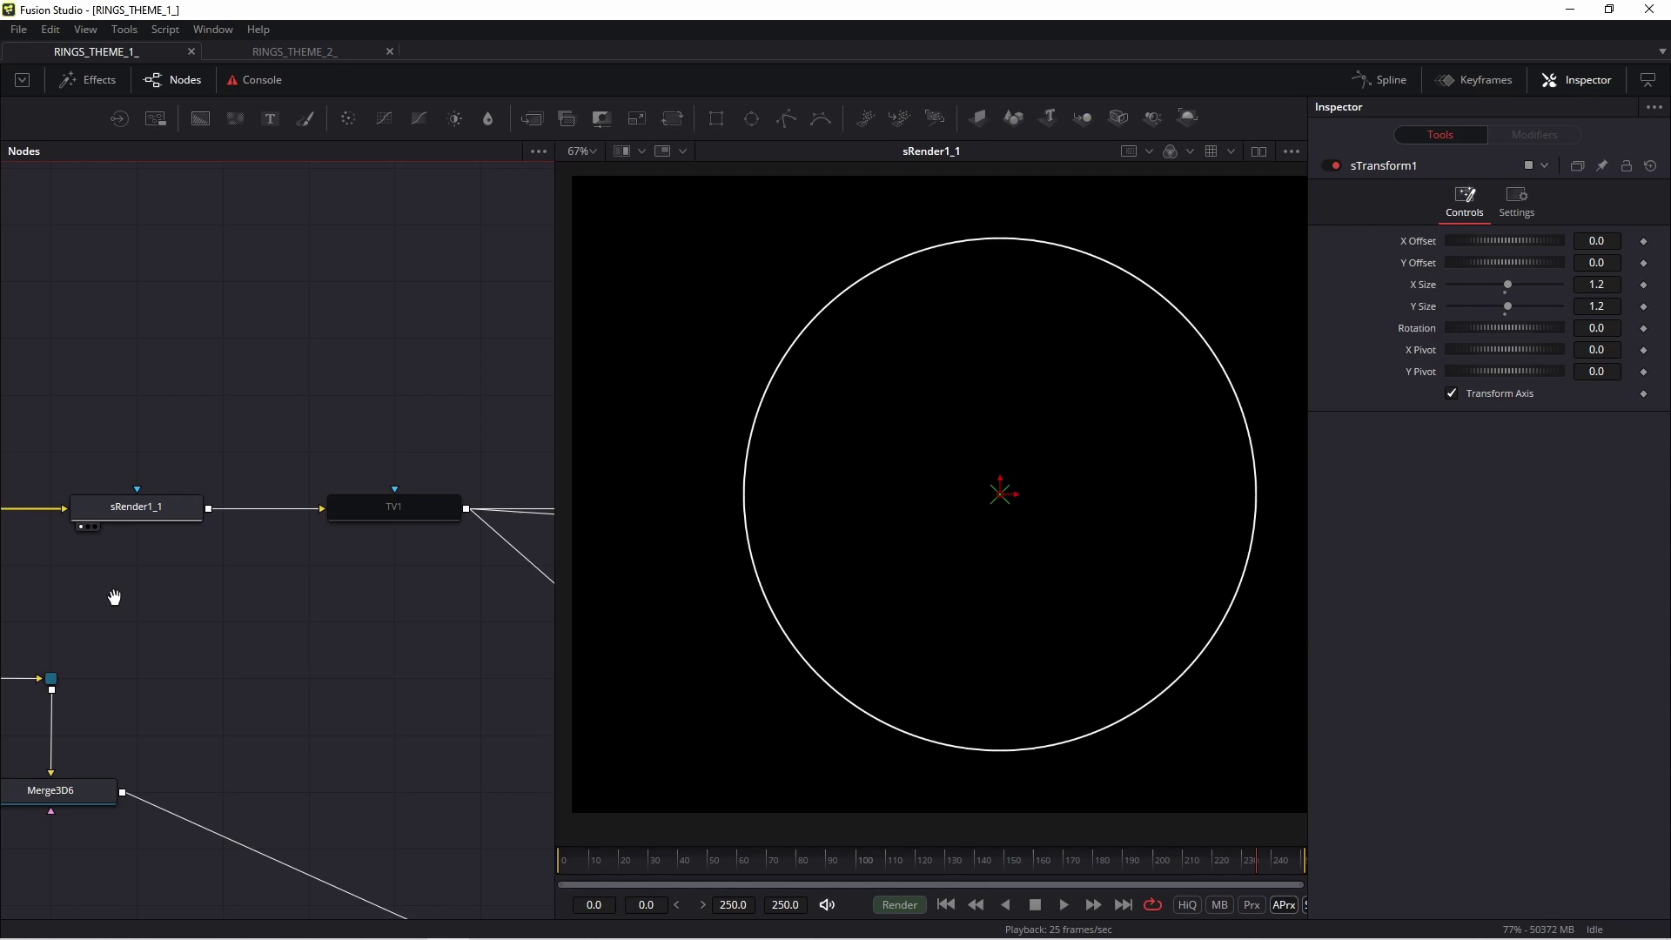
{"action": "scroll", "coordinate": [302, 581], "scroll_direction": "down", "scroll_amount": 5}
{"action": "left_click_drag", "start_coordinate": [404, 589], "coordinate": [324, 513]}
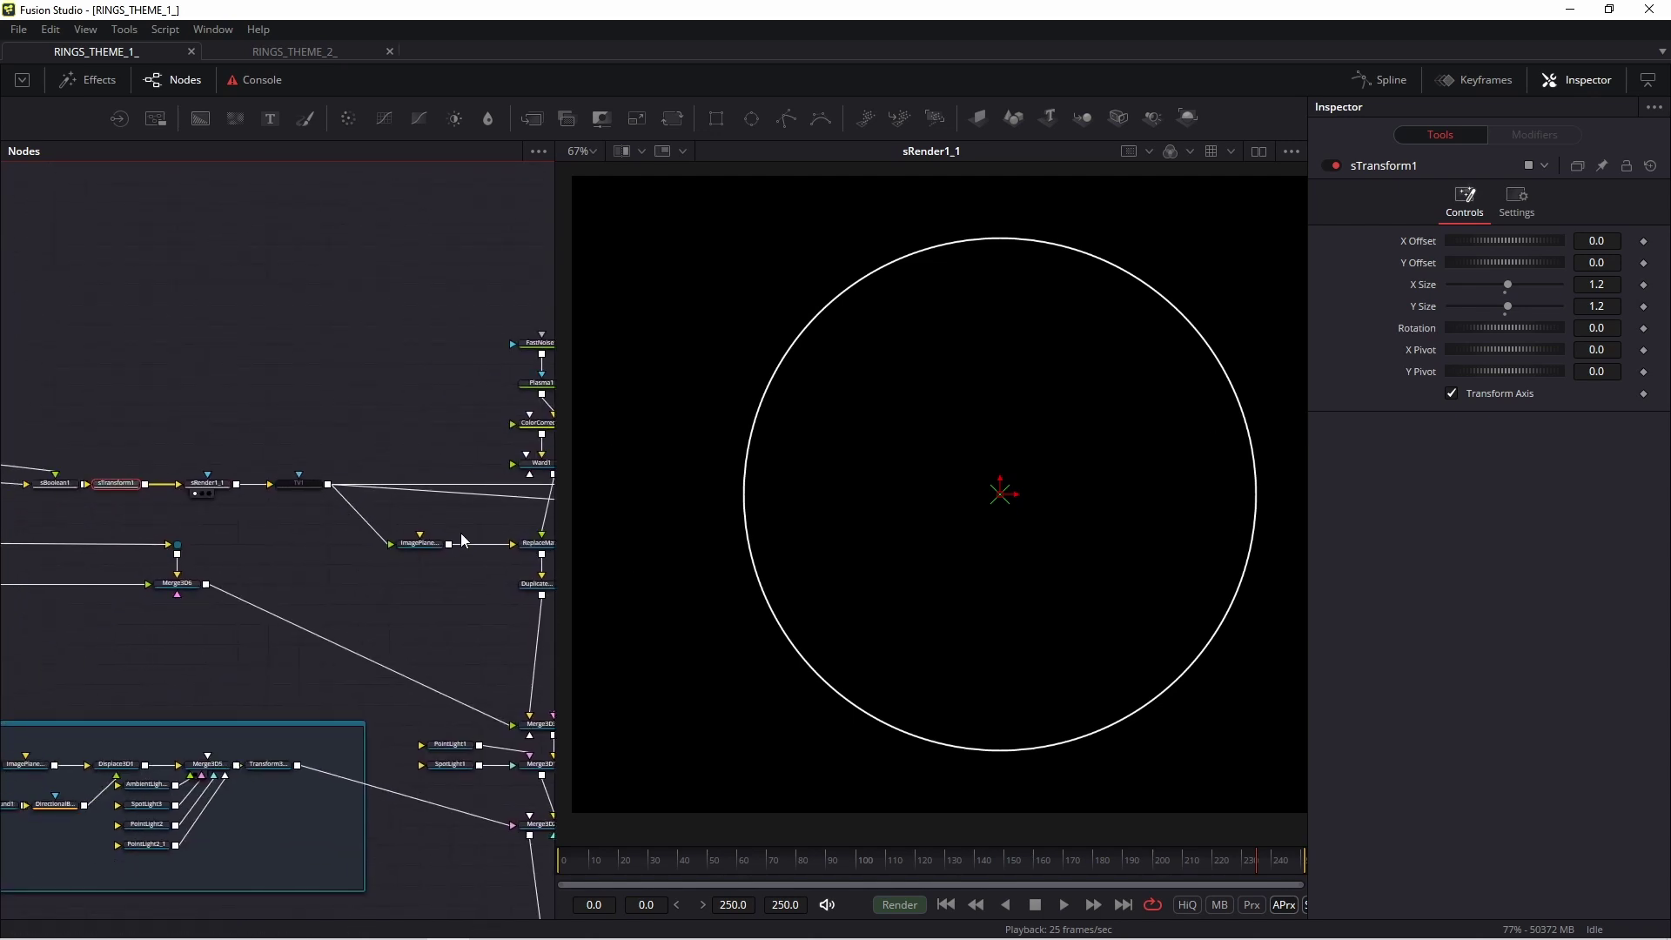
{"action": "scroll", "coordinate": [446, 540], "scroll_direction": "up", "scroll_amount": 5}
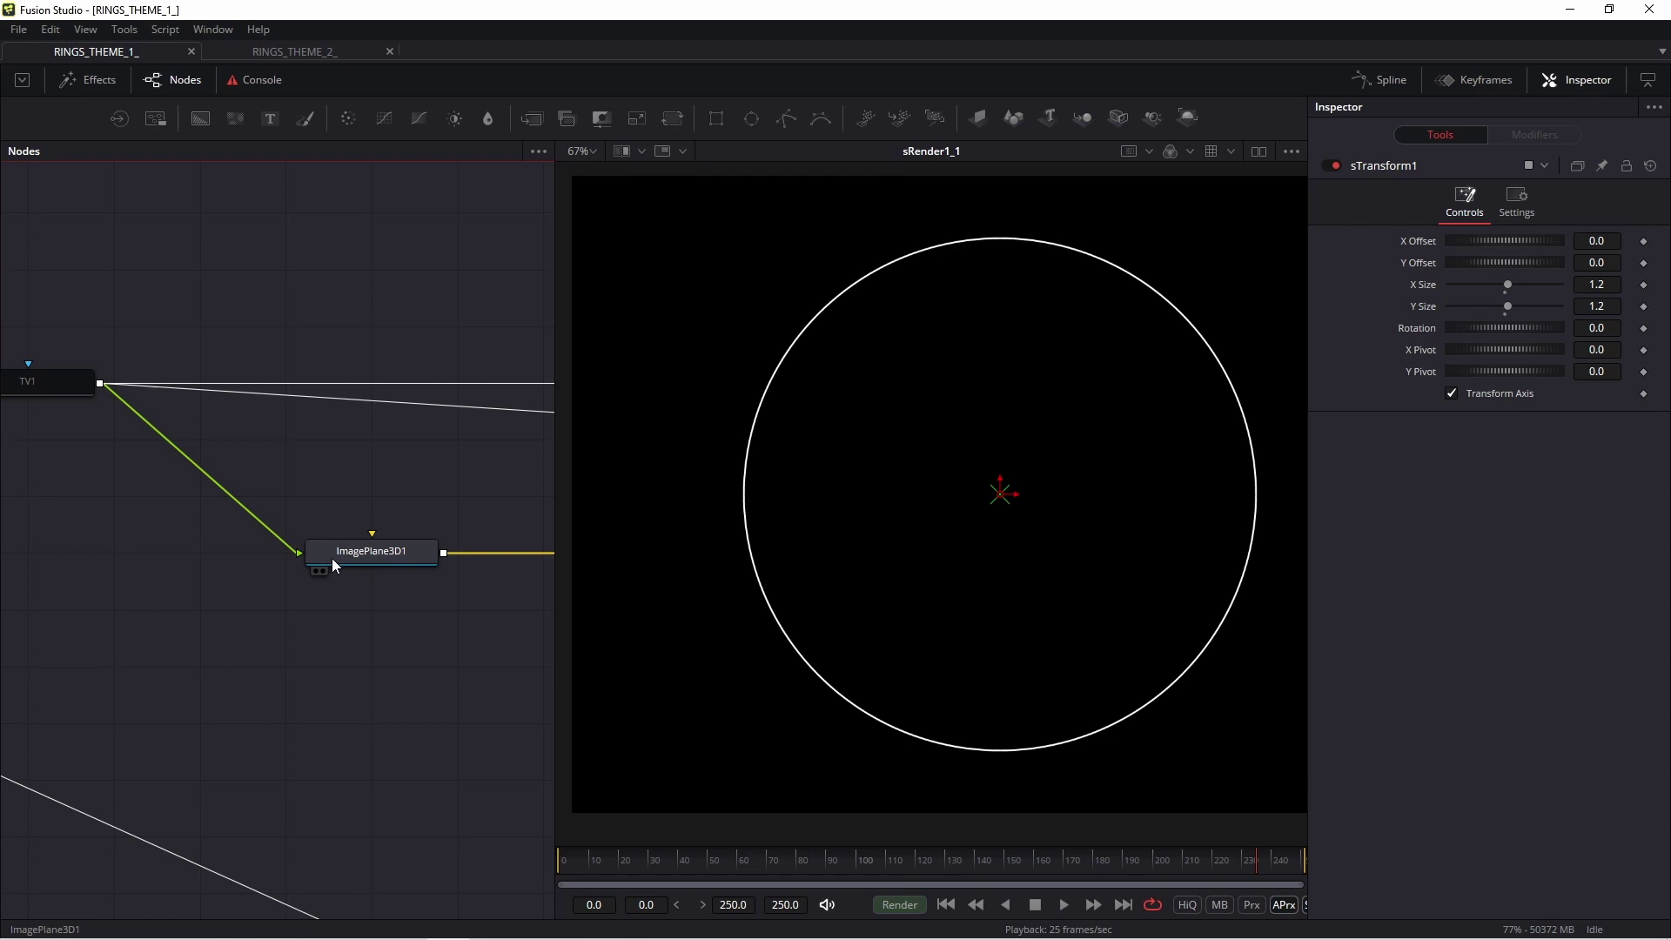
{"action": "left_click_drag", "start_coordinate": [349, 558], "coordinate": [926, 482]}
{"action": "scroll", "coordinate": [1015, 403], "scroll_direction": "down", "scroll_amount": 4}
{"action": "scroll", "coordinate": [932, 404], "scroll_direction": "up", "scroll_amount": 3}
{"action": "left_click_drag", "start_coordinate": [371, 534], "coordinate": [100, 523]}
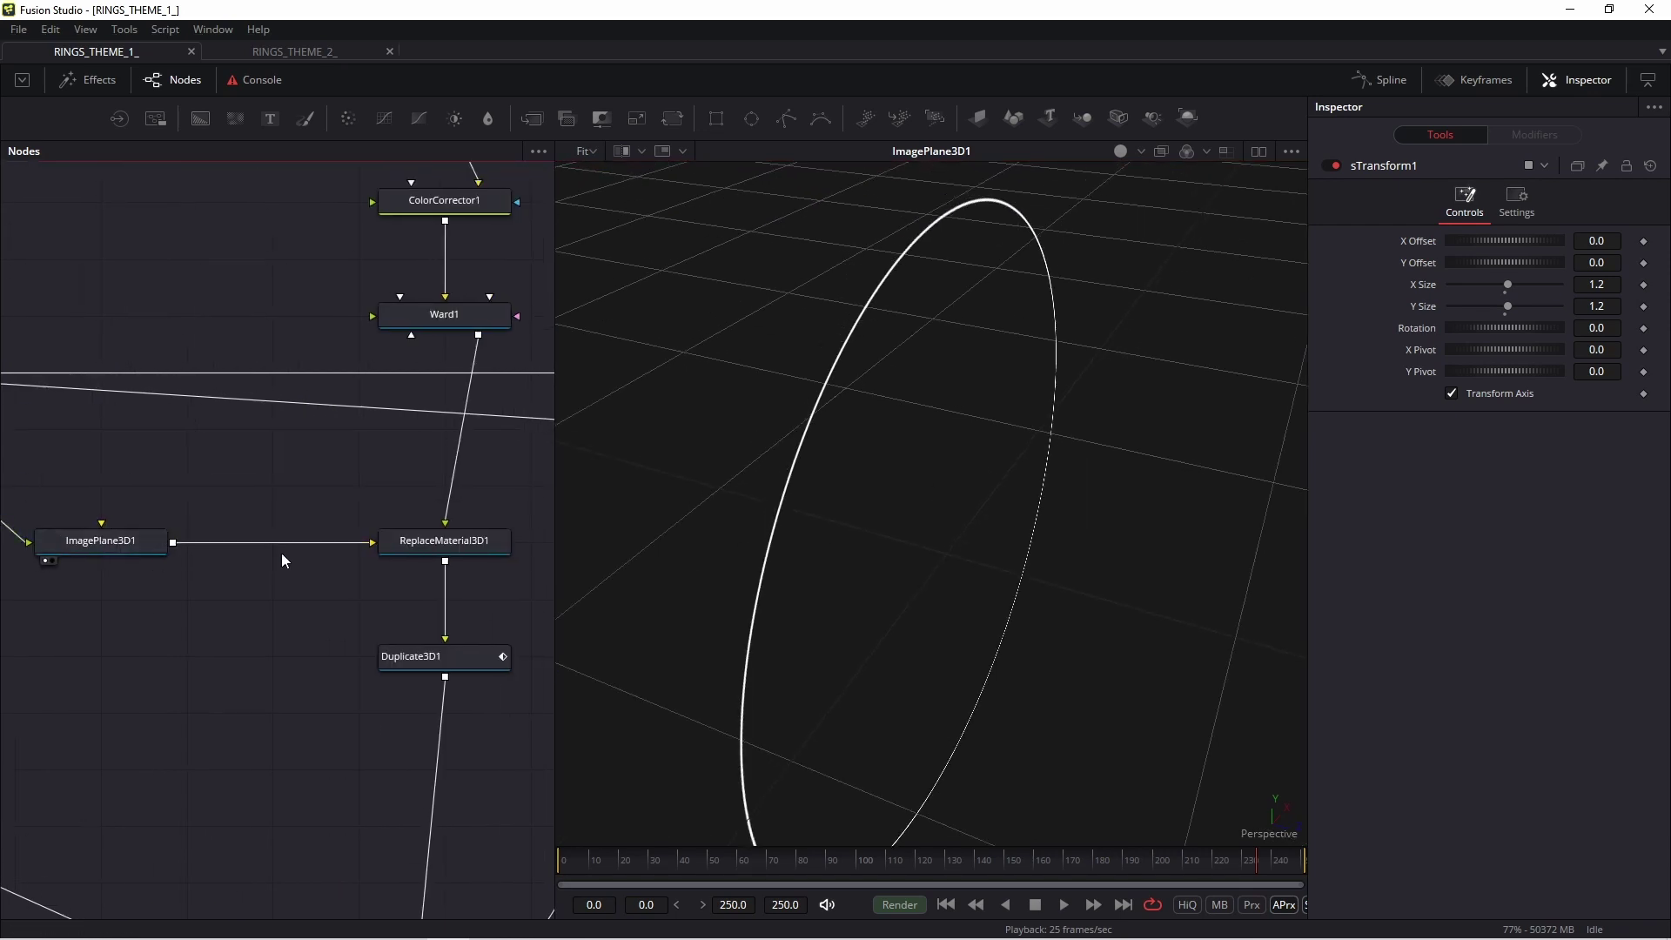
- Inspect the settings of ReplaceMaterial3D1 and examine the Ward1 material on the preview sphere
{"action": "left_click", "coordinate": [410, 551]}
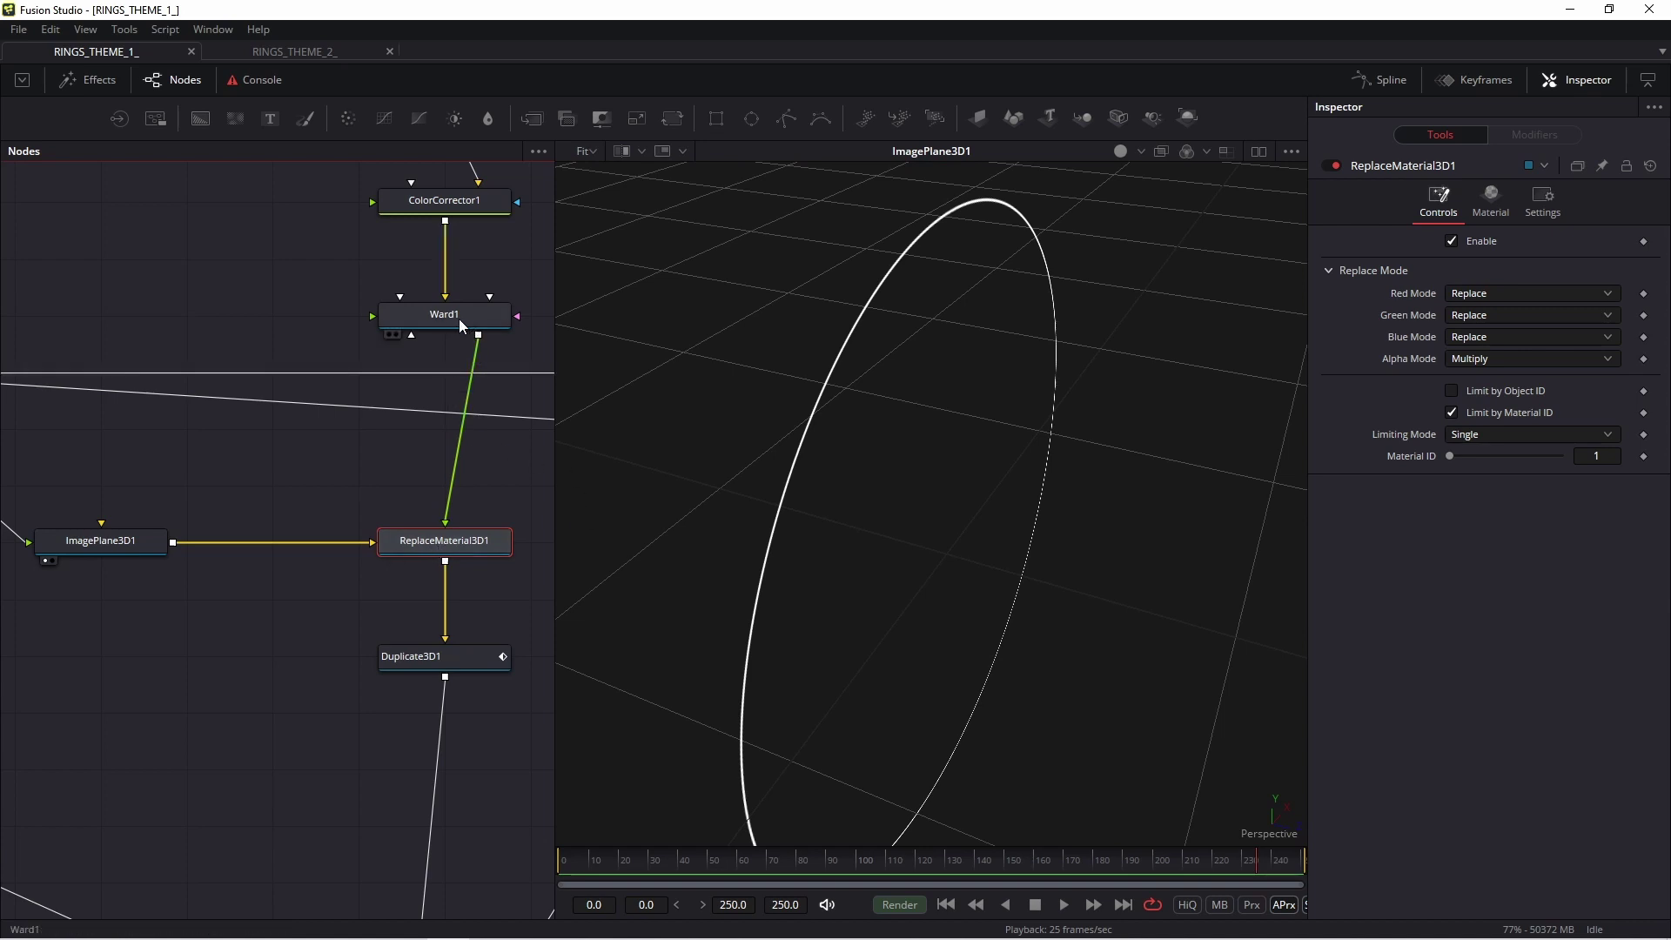
{"action": "key", "text": "1"}
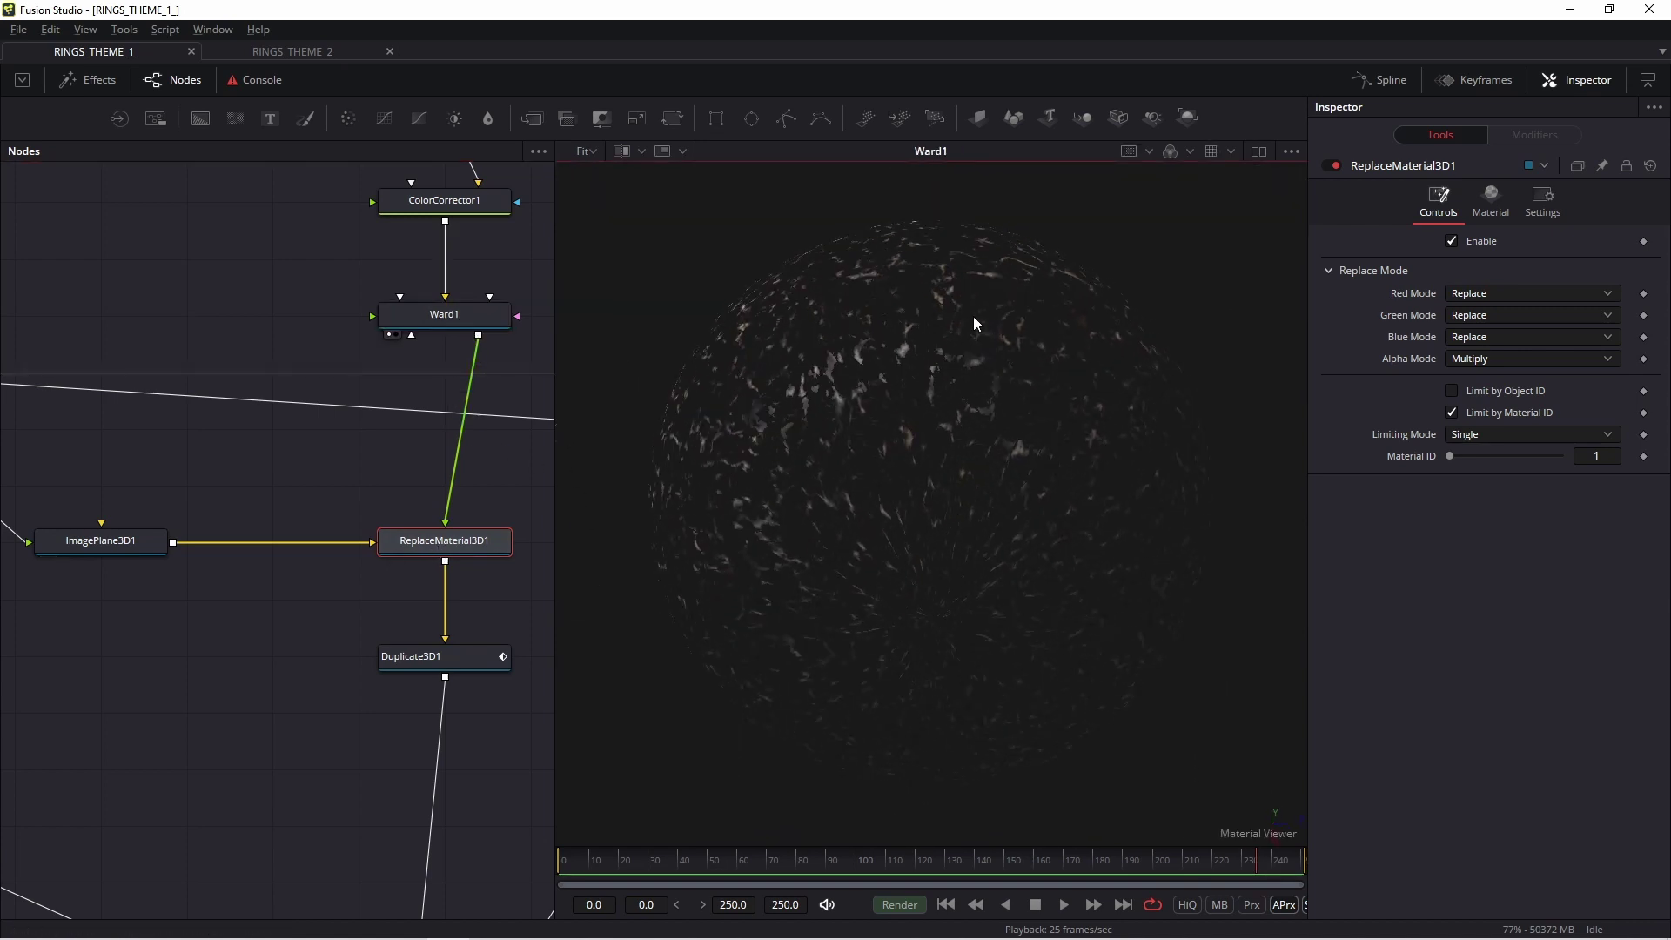
{"action": "left_click_drag", "start_coordinate": [988, 406], "coordinate": [985, 419]}
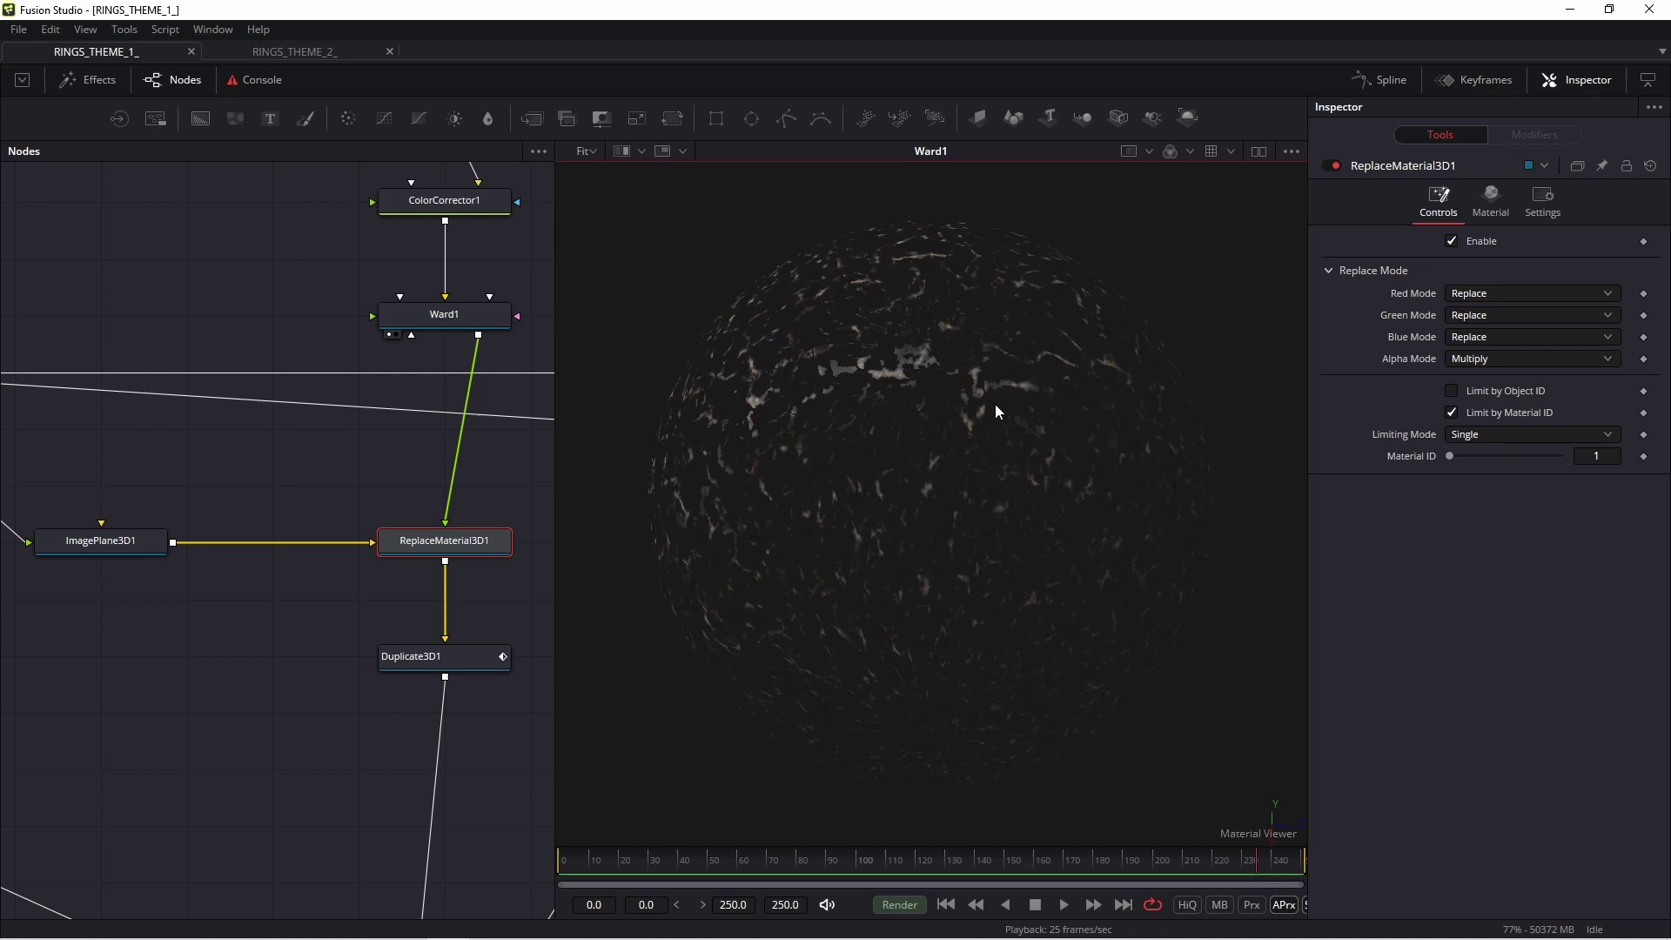
{"action": "left_click_drag", "start_coordinate": [864, 353], "coordinate": [1020, 526]}
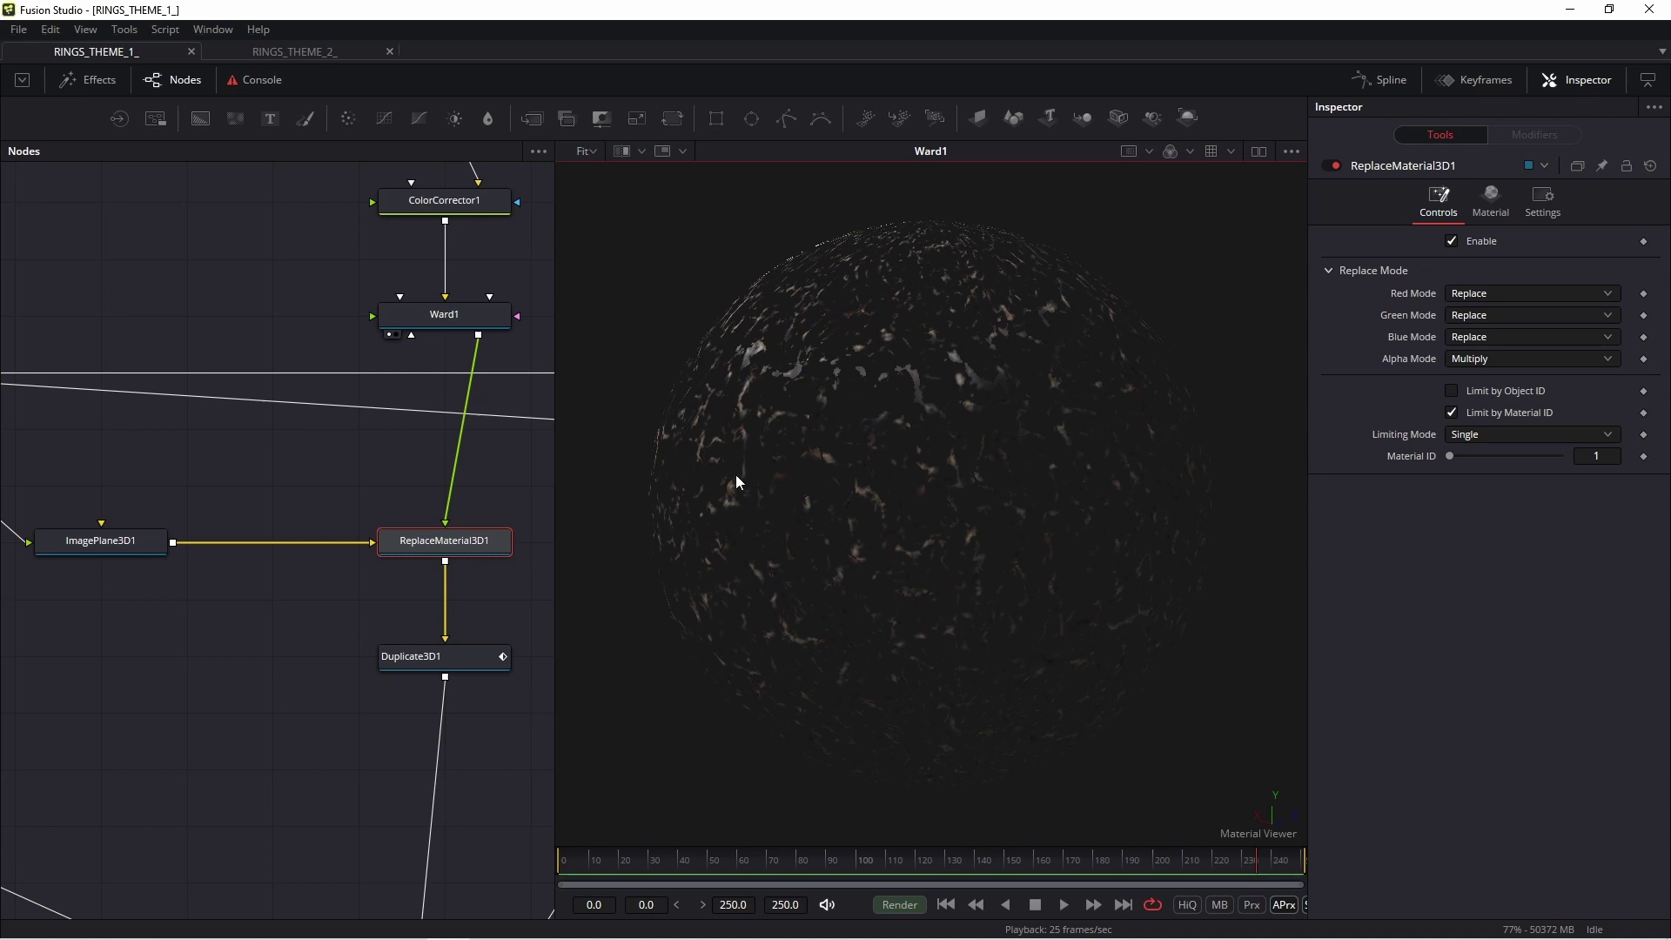
- Show FastNoise1 in the viewer and turn on the checker underlay to reveal its transparency
{"action": "left_click_drag", "start_coordinate": [470, 330], "coordinate": [380, 628]}
{"action": "left_click_drag", "start_coordinate": [357, 276], "coordinate": [994, 367]}
{"action": "right_click", "coordinate": [922, 360]}
{"action": "mouse_move", "coordinate": [1013, 433]}
{"action": "left_click", "coordinate": [1128, 427]}
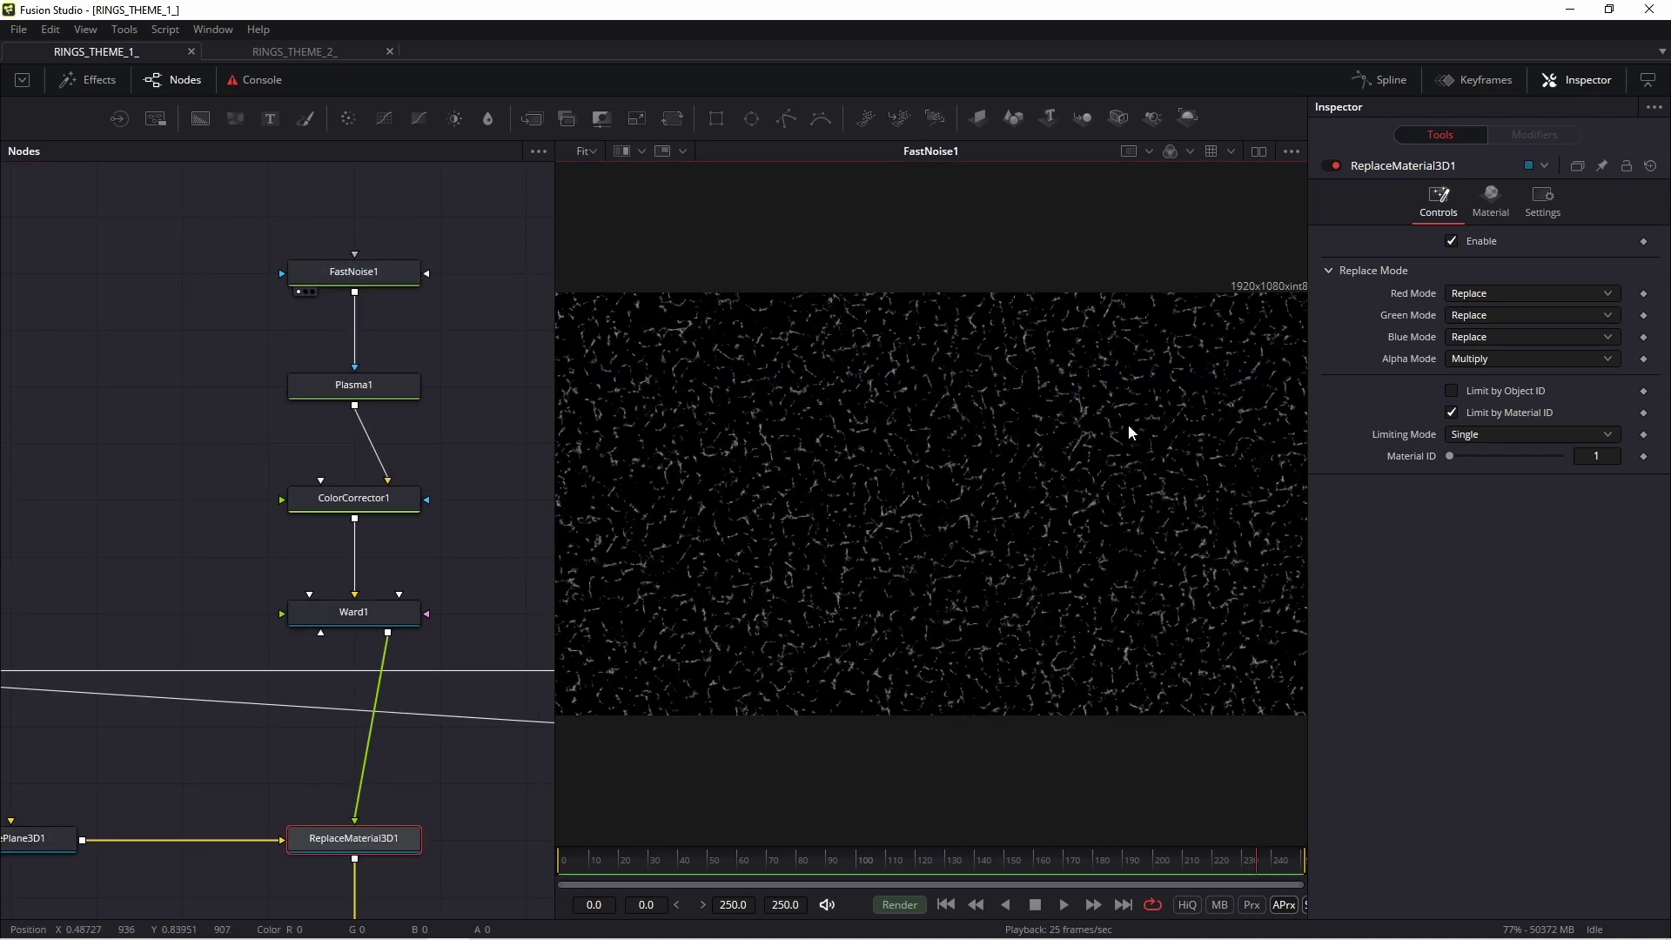
{"action": "scroll", "coordinate": [949, 463], "scroll_direction": "up", "scroll_amount": 1}
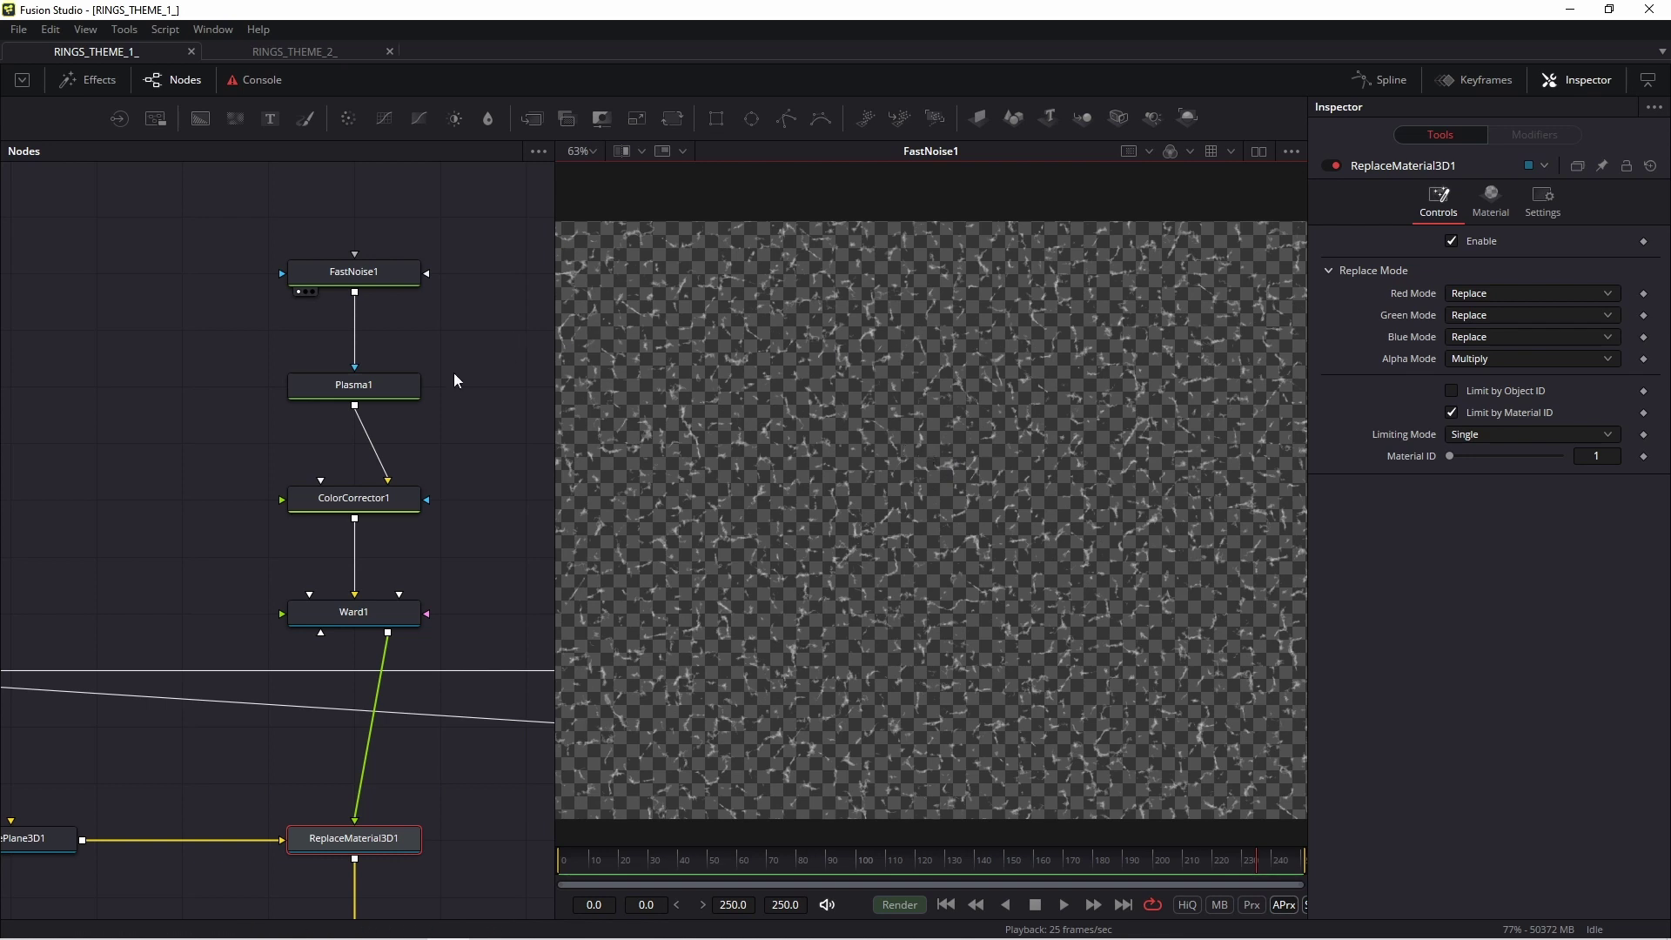
- Show Plasma1 in the viewer and inspect the noise settings of FastNoise1
{"action": "scroll", "coordinate": [343, 374], "scroll_direction": "up", "scroll_amount": 3}
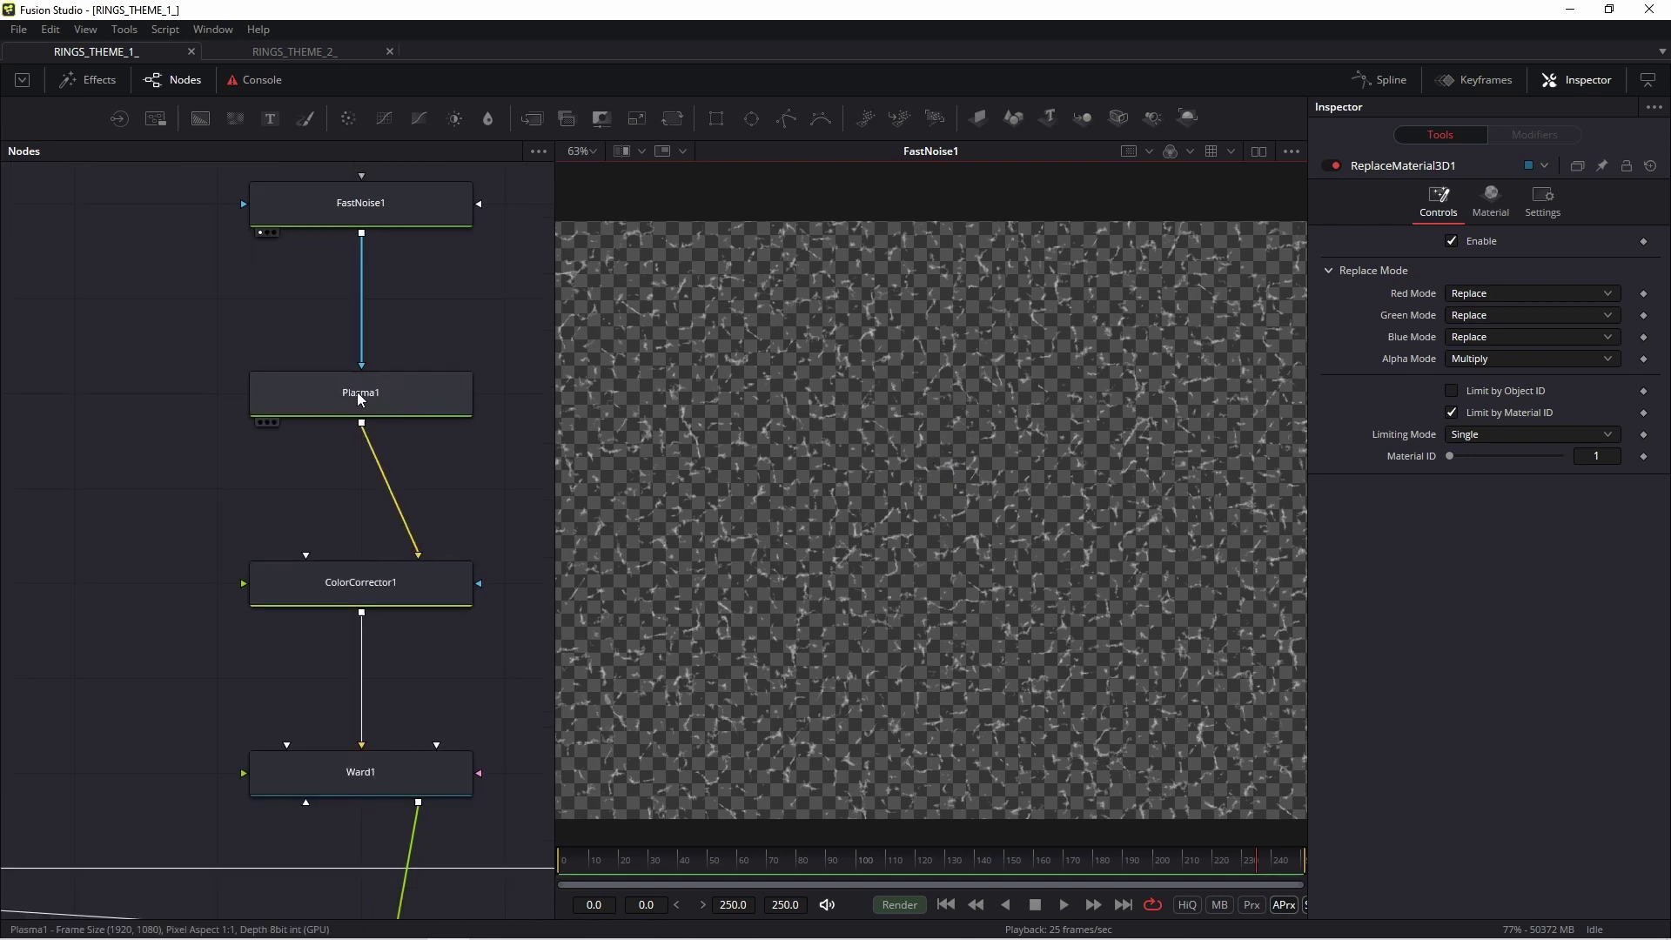
{"action": "left_click_drag", "start_coordinate": [360, 392], "coordinate": [609, 388]}
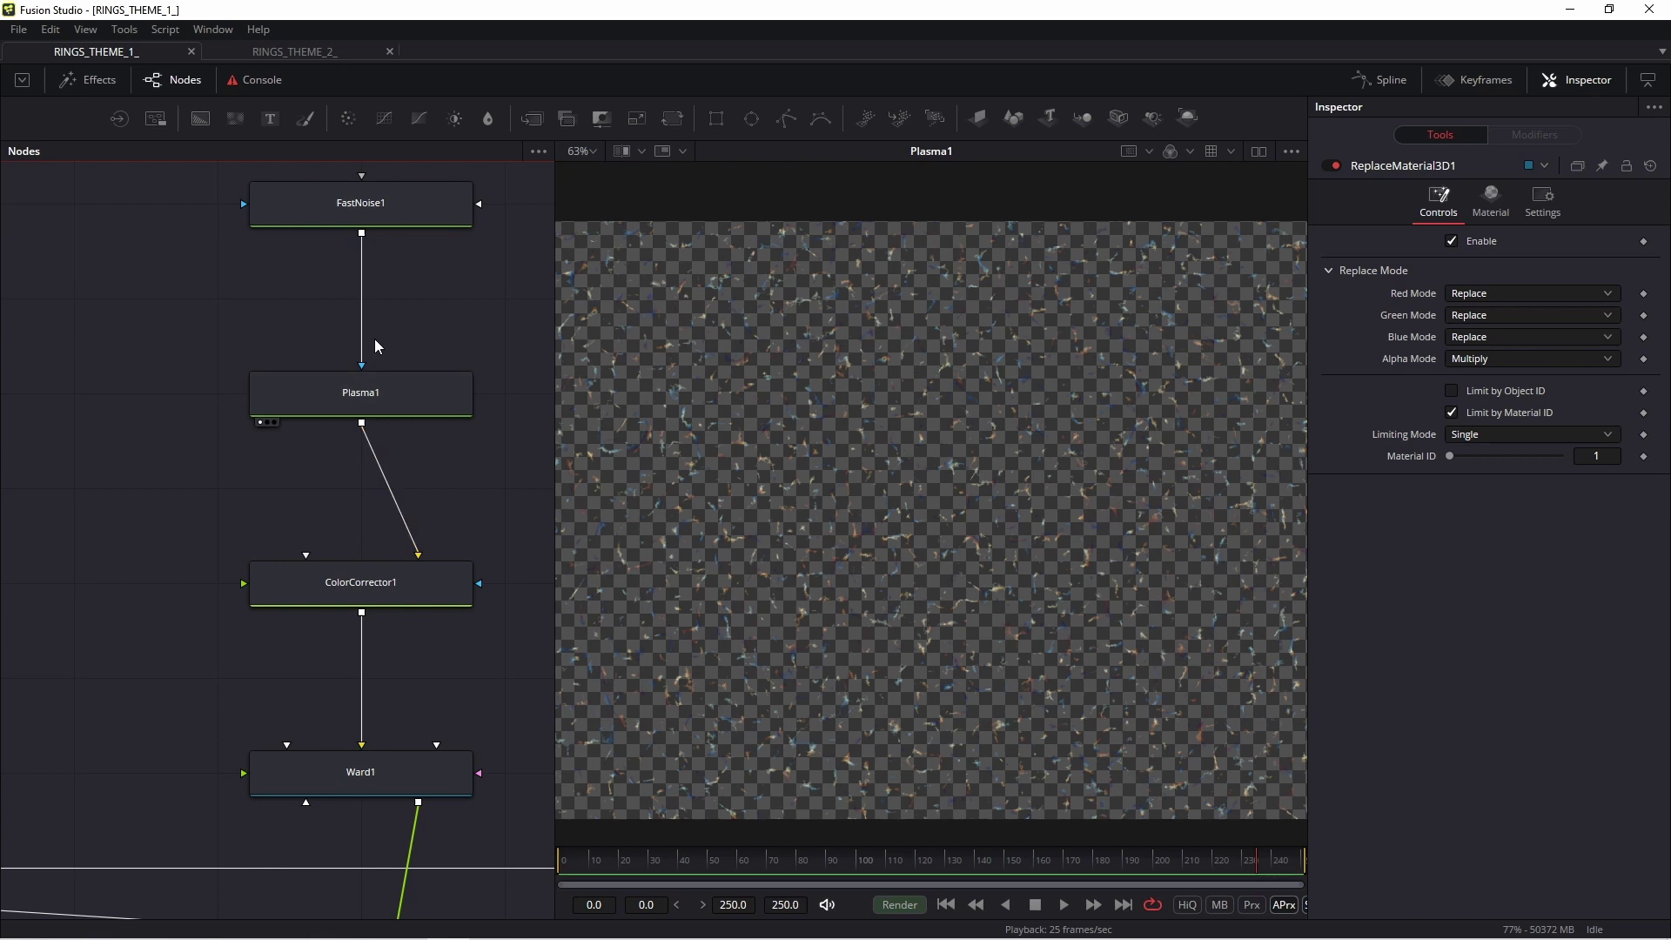
{"action": "left_click", "coordinate": [359, 205]}
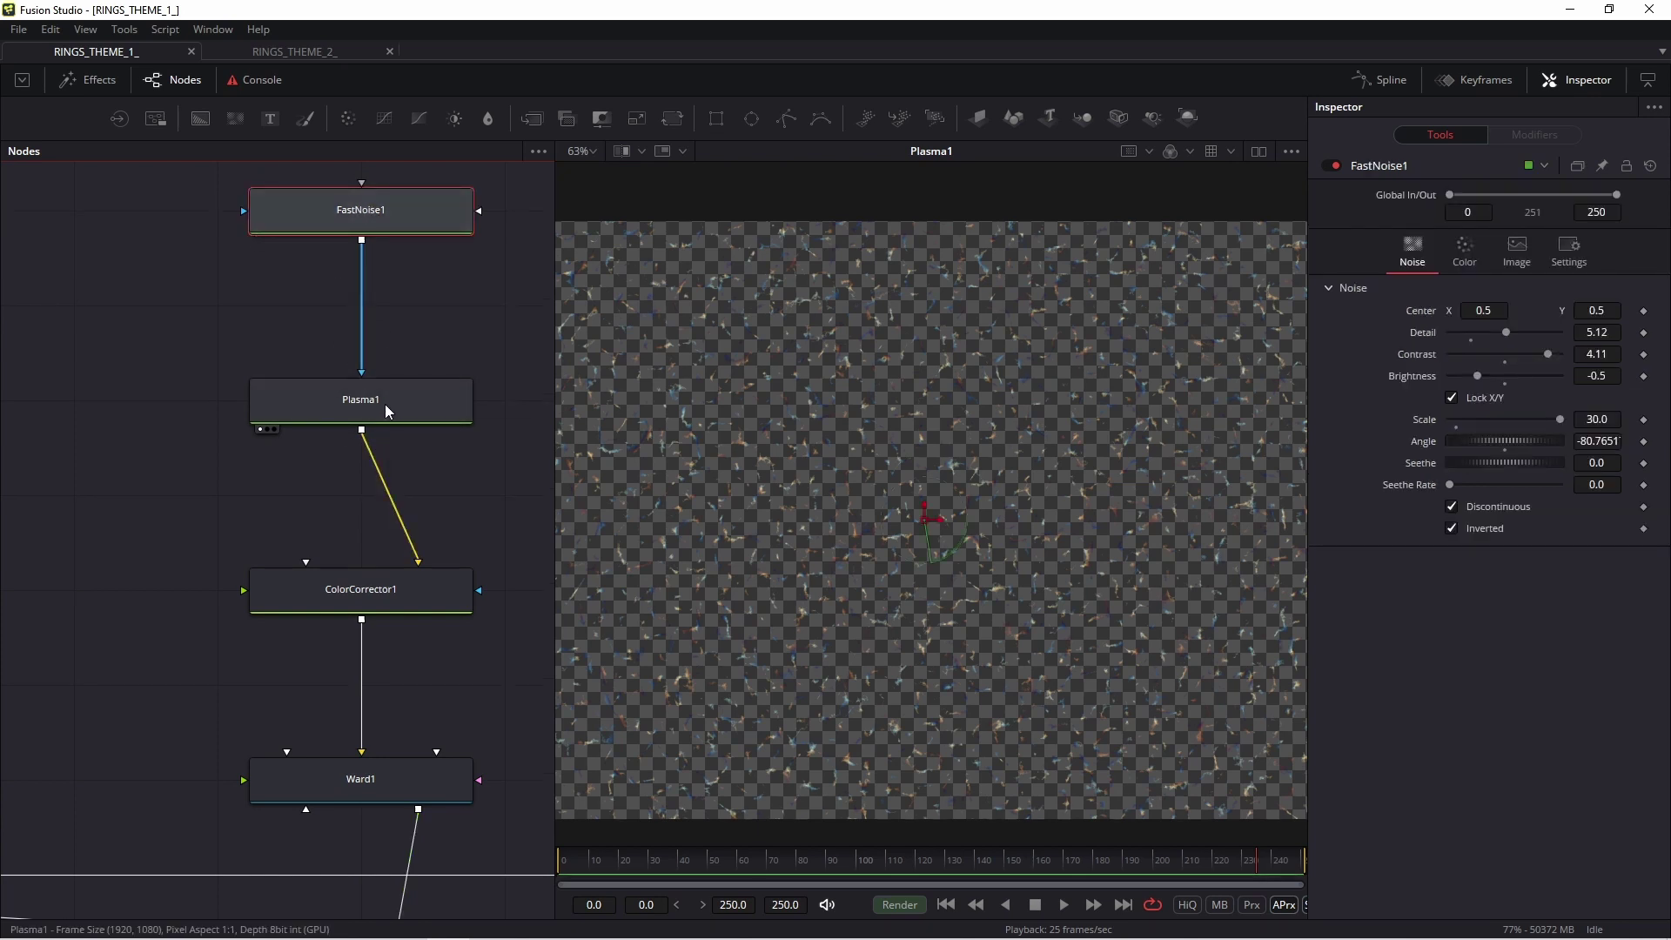
- Inspect the circle settings of Plasma1 and show ColorCorrector1 in the viewer
{"action": "left_click", "coordinate": [384, 404]}
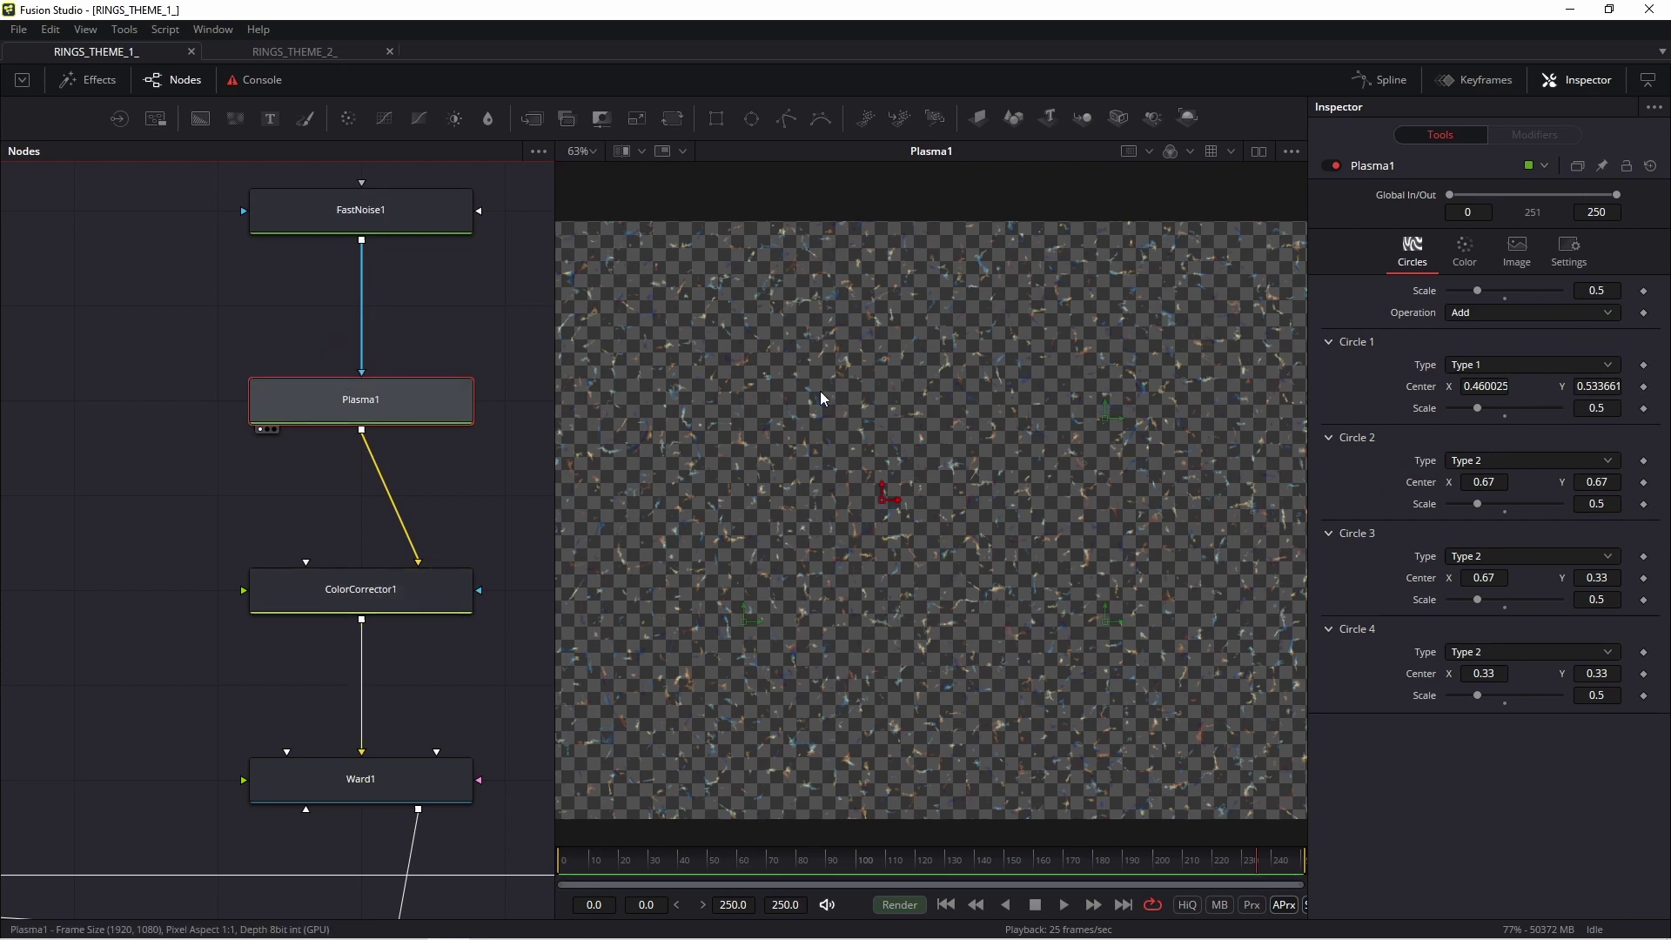
{"action": "key", "text": "1"}
{"action": "scroll", "coordinate": [388, 597], "scroll_direction": "down", "scroll_amount": 1}
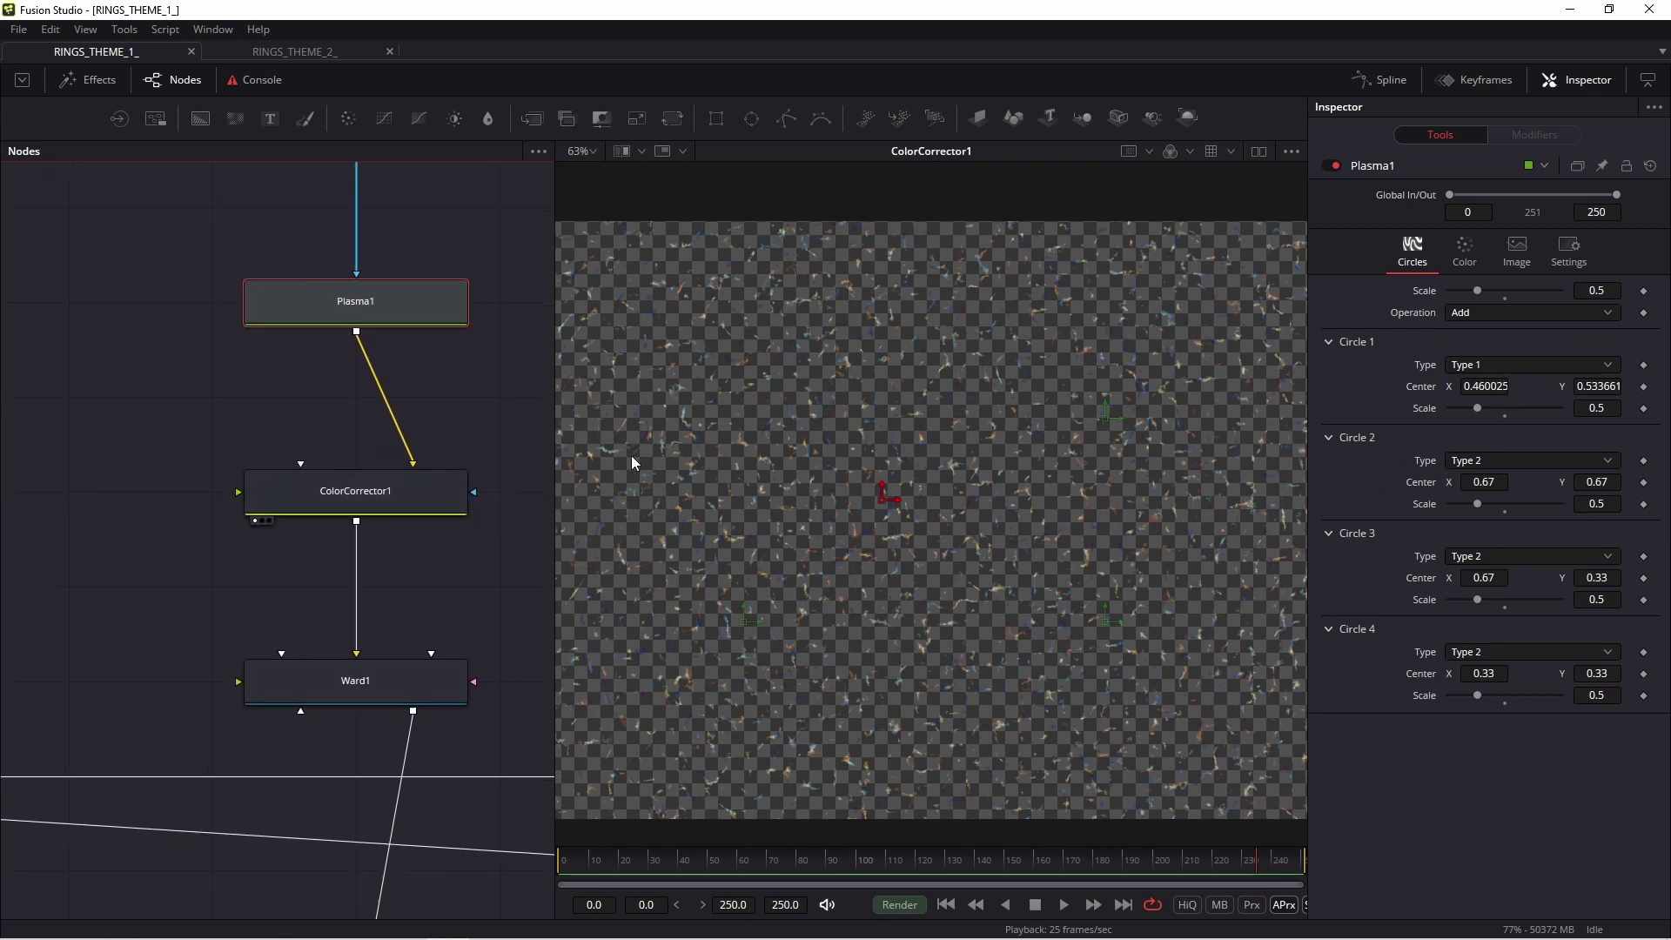
- Inspect the correction settings of ColorCorrector1, show Ward1 in the viewer and rotate its preview sphere
{"action": "left_click", "coordinate": [352, 495]}
{"action": "scroll", "coordinate": [395, 633], "scroll_direction": "down", "scroll_amount": 1}
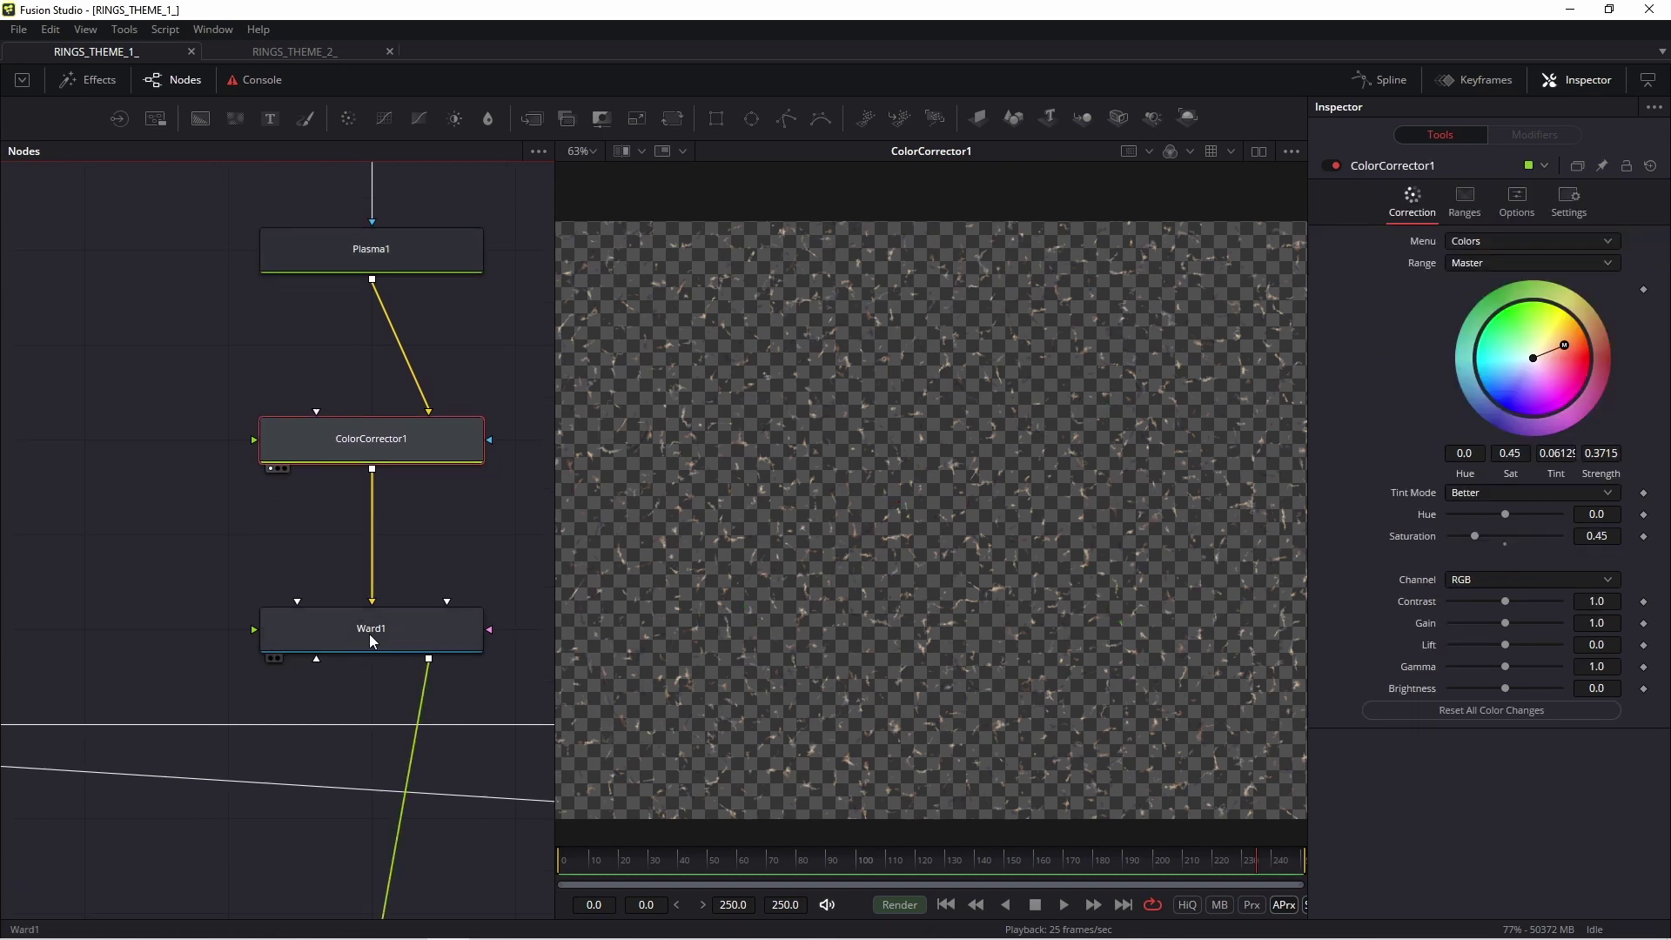
{"action": "left_click_drag", "start_coordinate": [369, 641], "coordinate": [948, 514]}
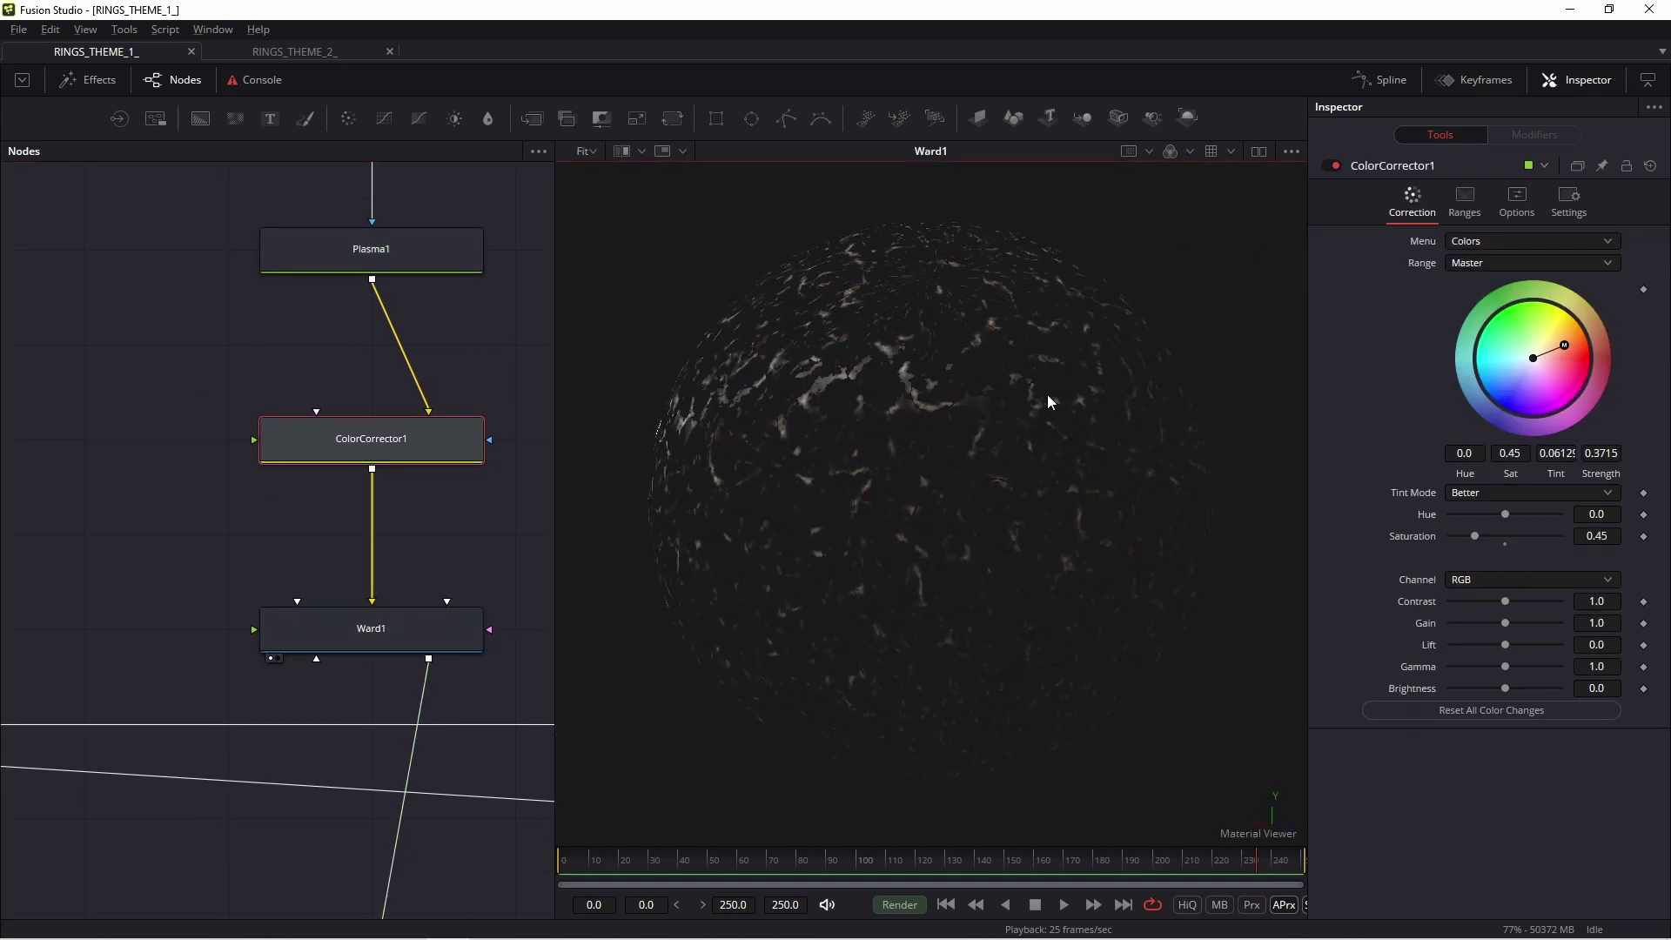
{"action": "left_click_drag", "start_coordinate": [1047, 396], "coordinate": [792, 599]}
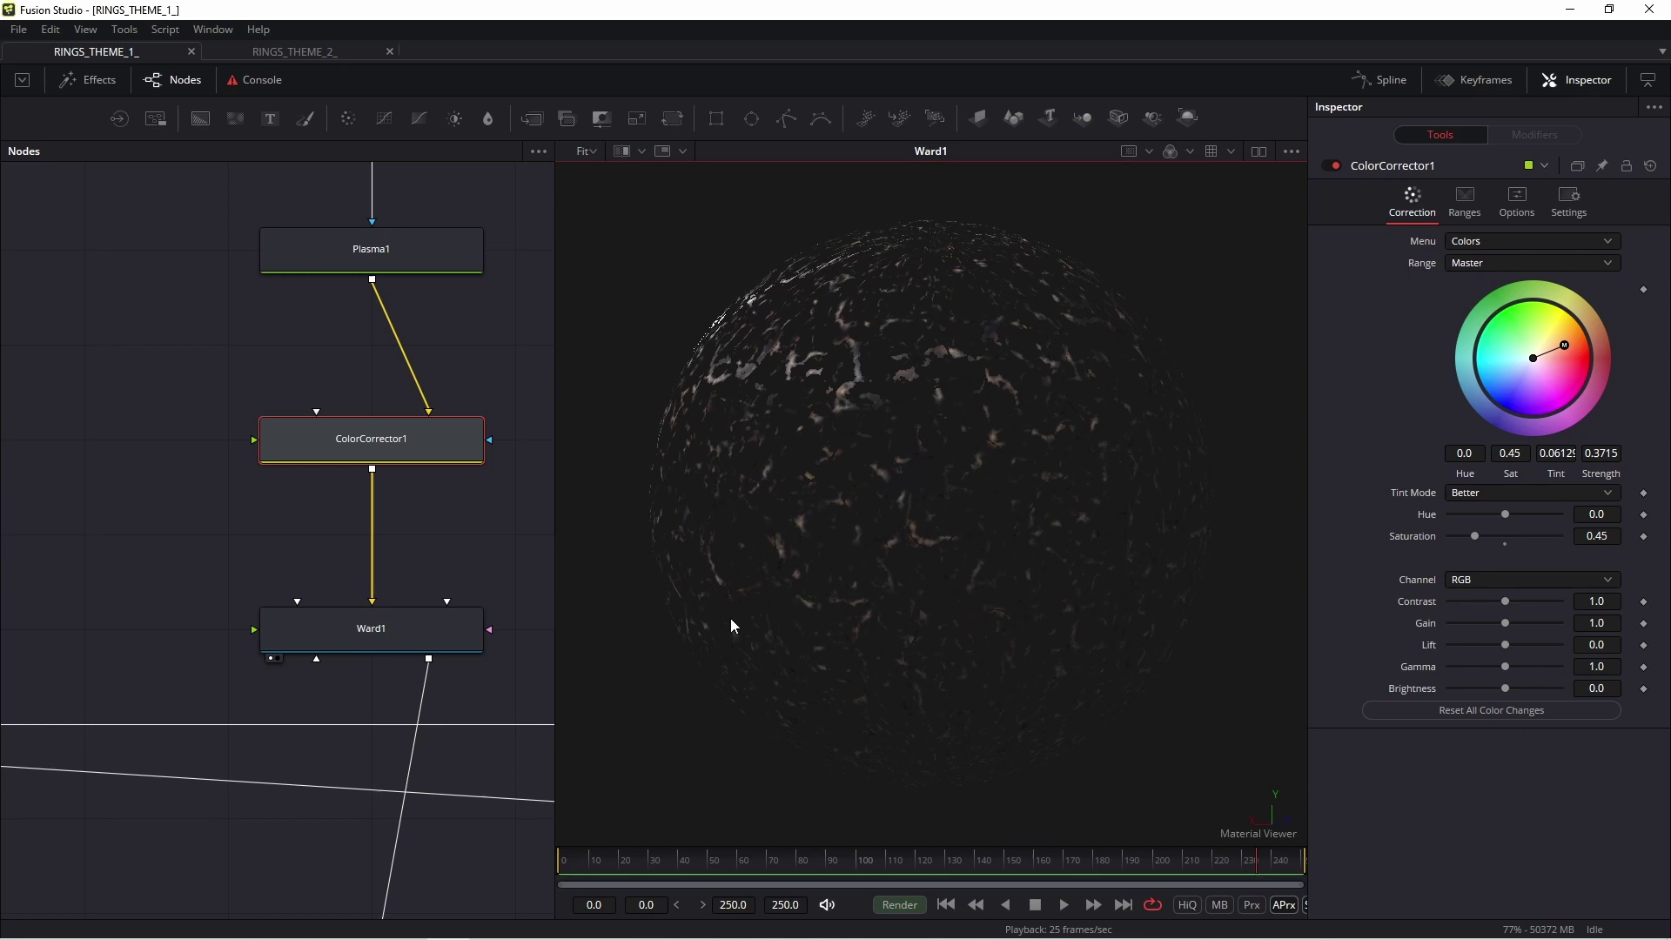
- Check the settings of ImagePlane3D1 and ReplaceMaterial3D1, and show ReplaceMaterial3D1 in the viewer
{"action": "scroll", "coordinate": [389, 651], "scroll_direction": "down", "scroll_amount": 6}
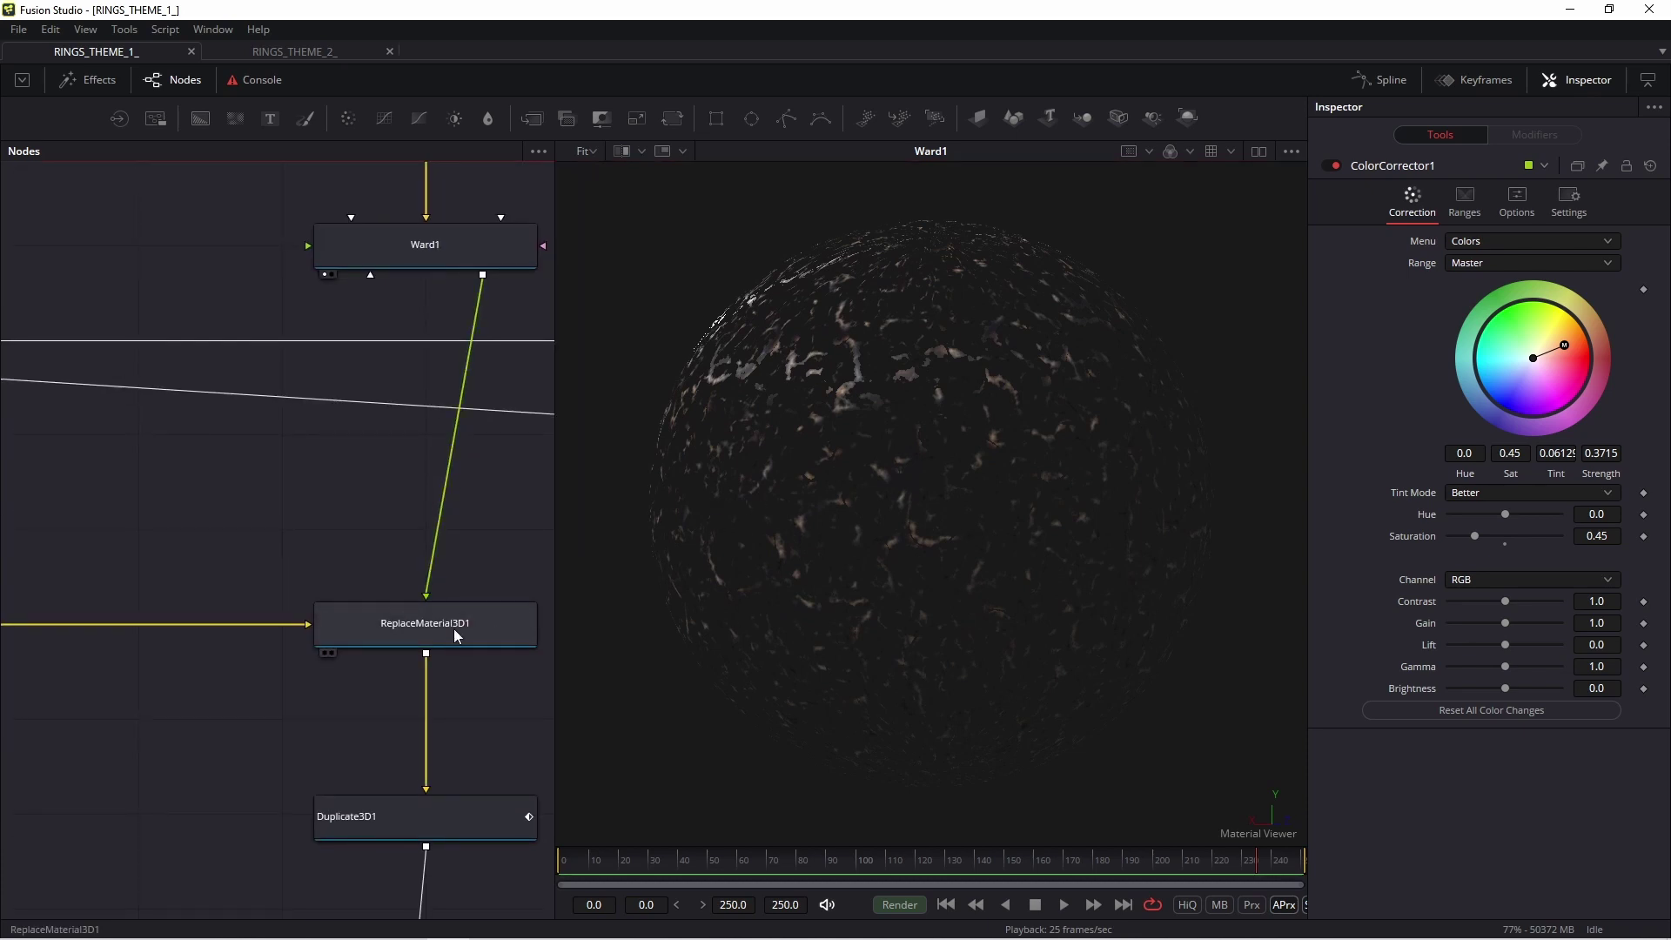
{"action": "left_click", "coordinate": [406, 627]}
{"action": "scroll", "coordinate": [366, 640], "scroll_direction": "down", "scroll_amount": 3, "text": "ctrl"}
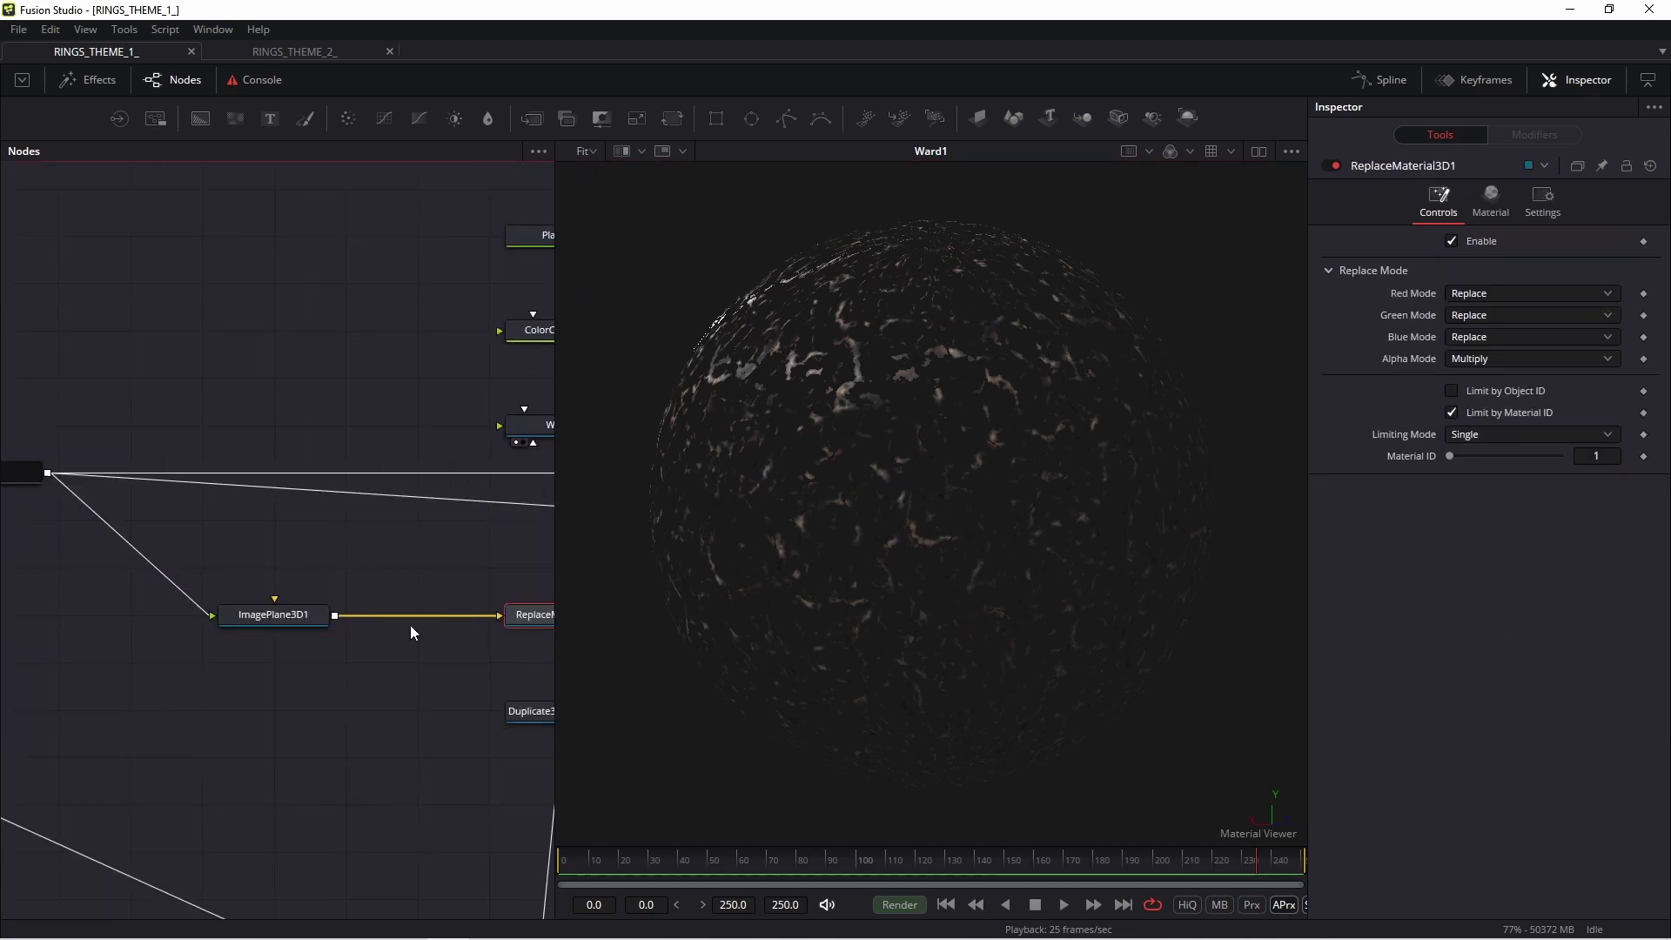
{"action": "left_click", "coordinate": [268, 618]}
{"action": "left_click_drag", "start_coordinate": [429, 575], "coordinate": [313, 566]}
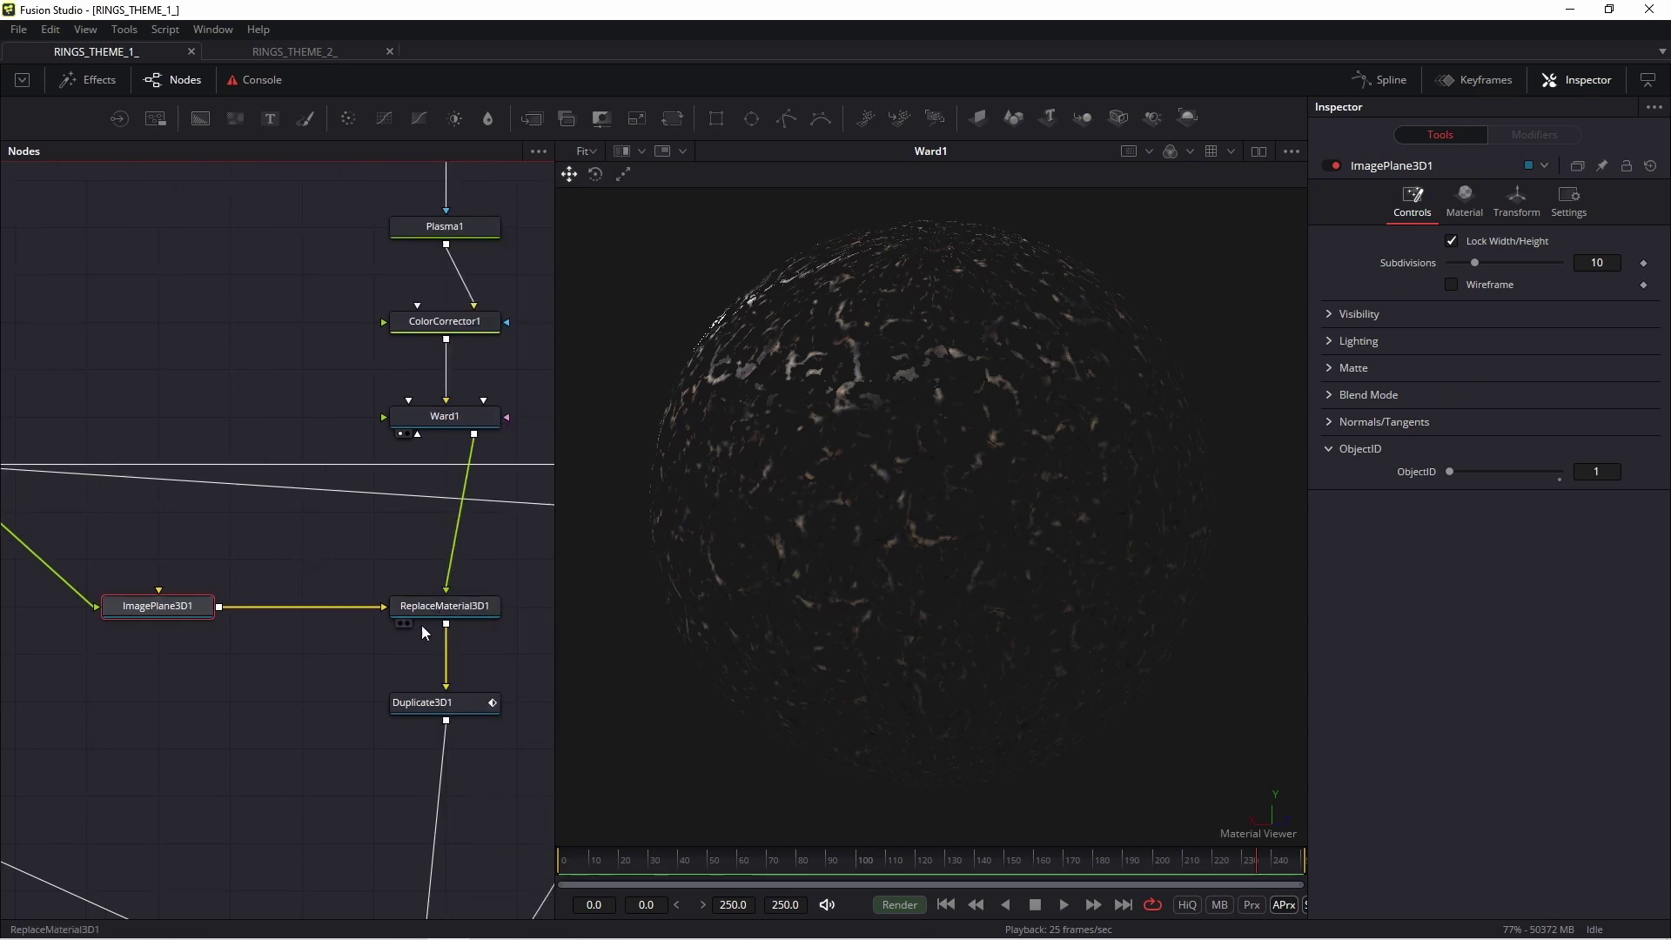
{"action": "left_click", "coordinate": [458, 618]}
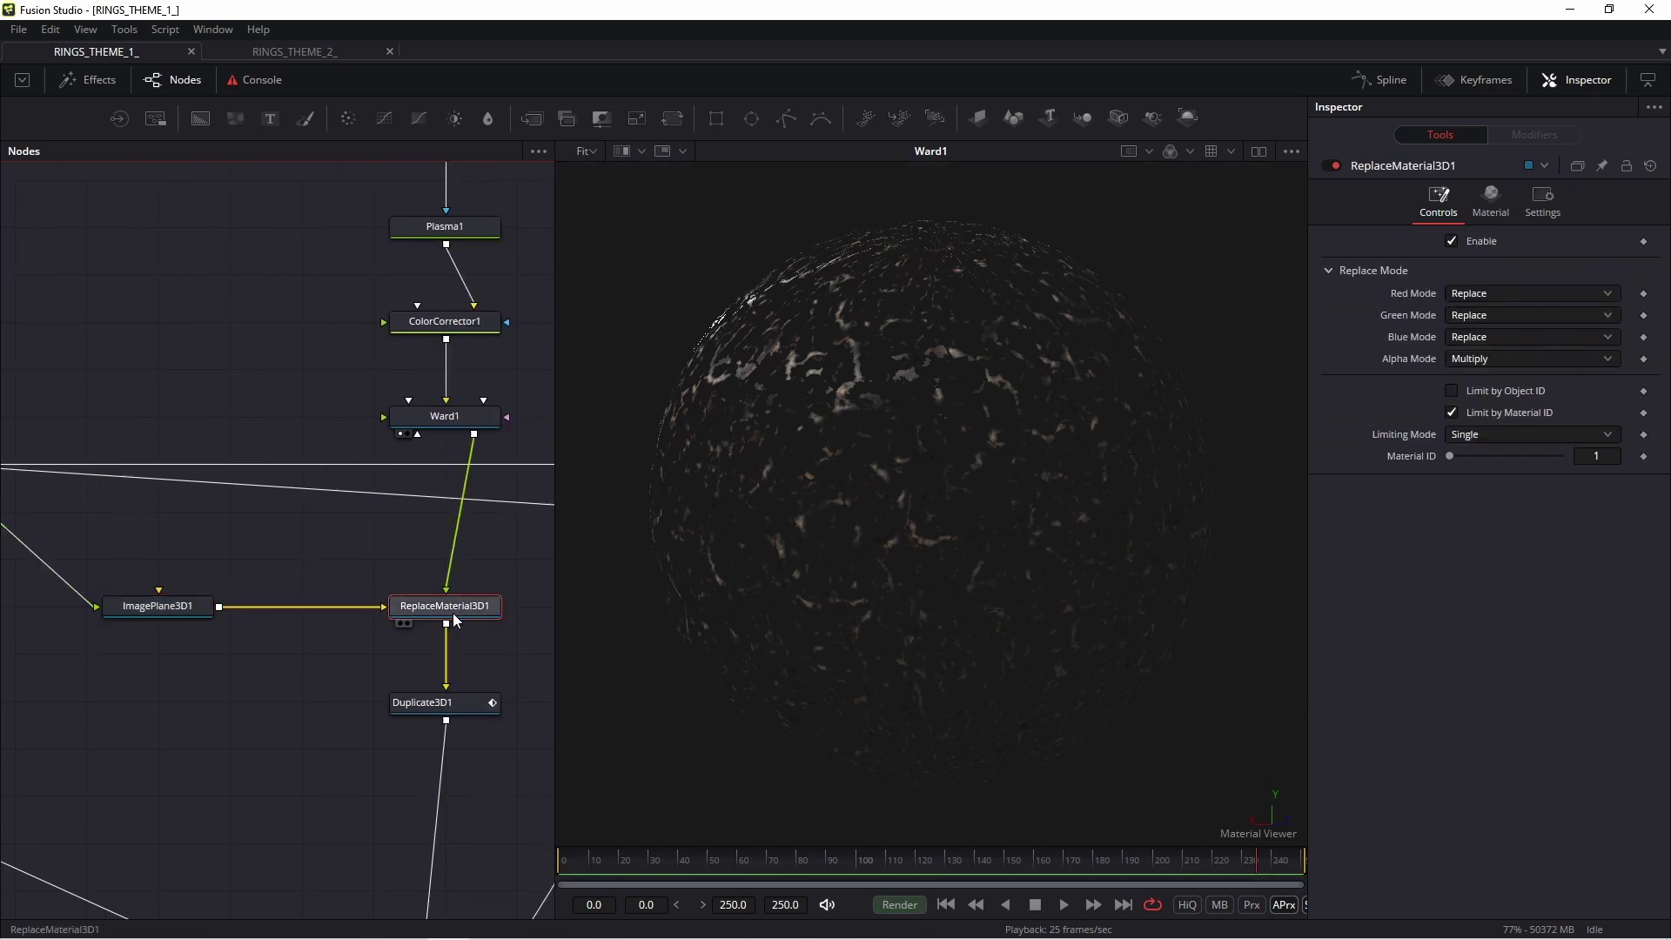
{"action": "key", "text": "1"}
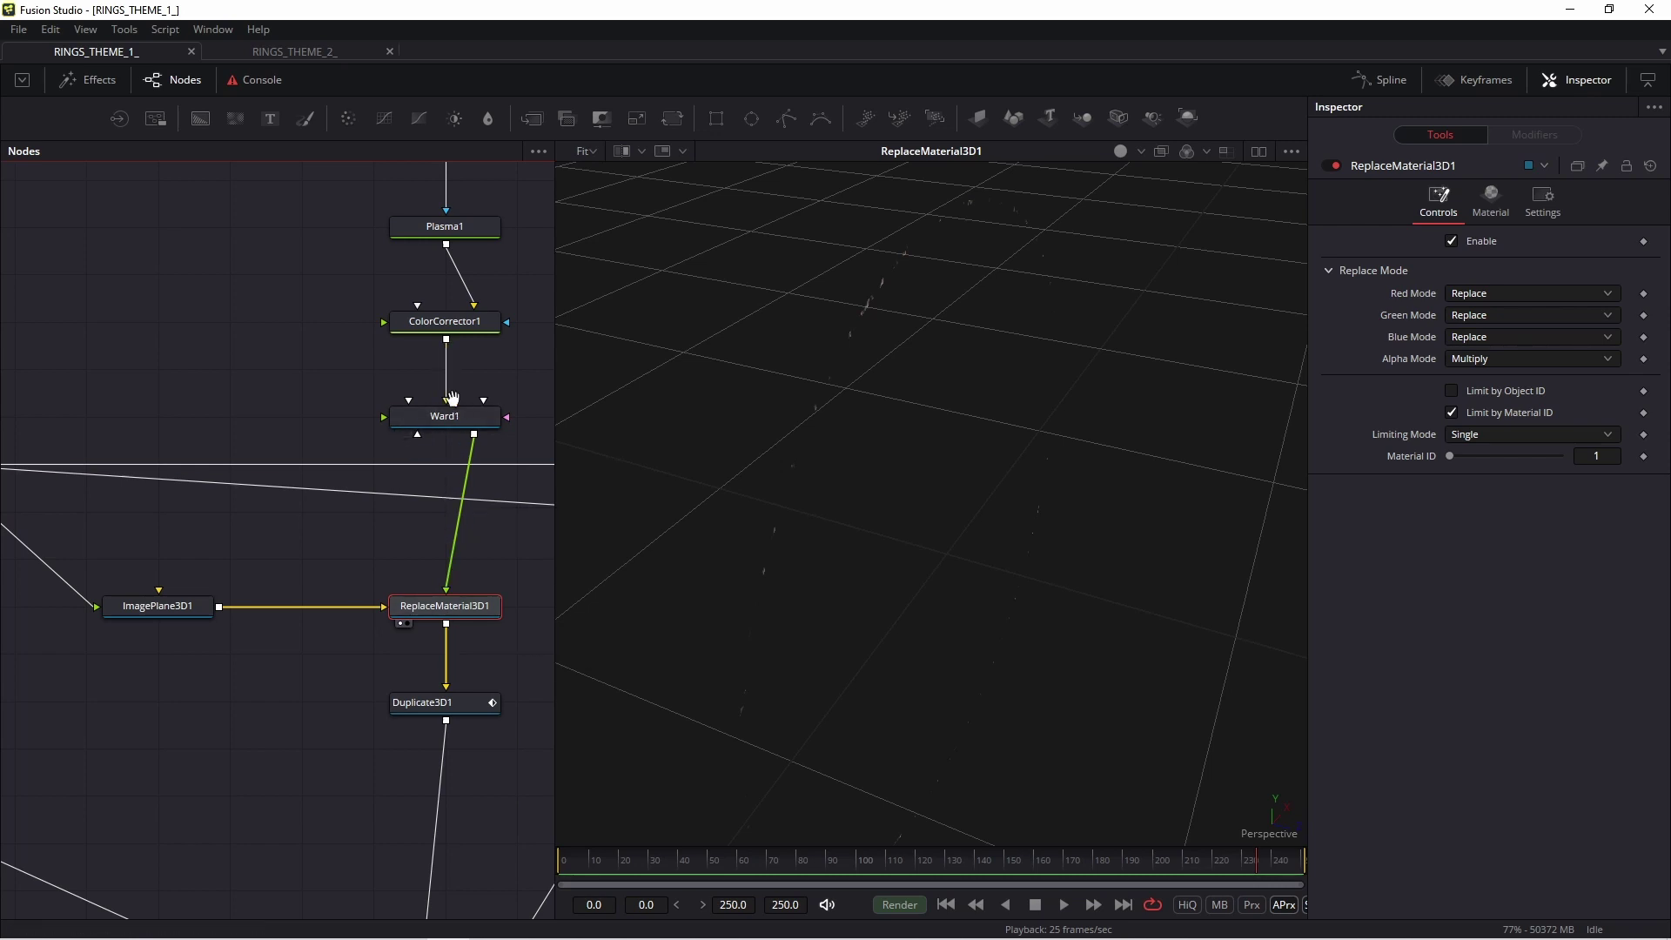
- Select the material chain from FastNoise1 to Ward1, and examine the Alpha Mode options and textured ring of ReplaceMaterial3D1
{"action": "left_click_drag", "start_coordinate": [448, 391], "coordinate": [415, 477]}
{"action": "left_click_drag", "start_coordinate": [314, 183], "coordinate": [526, 541]}
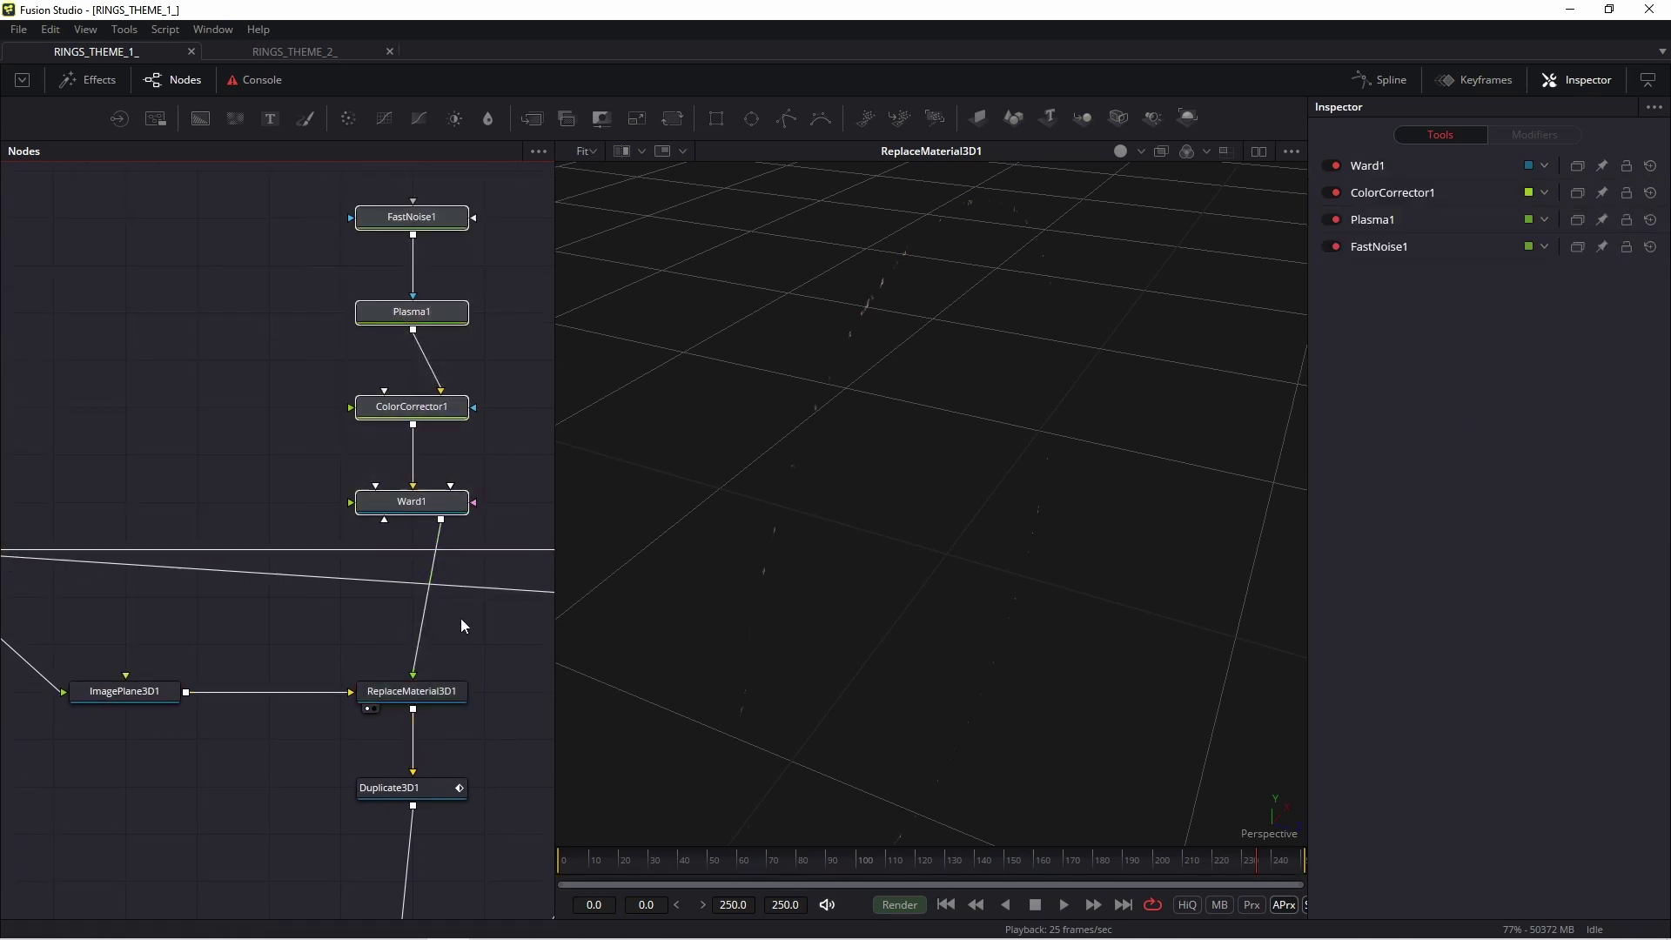
{"action": "left_click", "coordinate": [418, 697]}
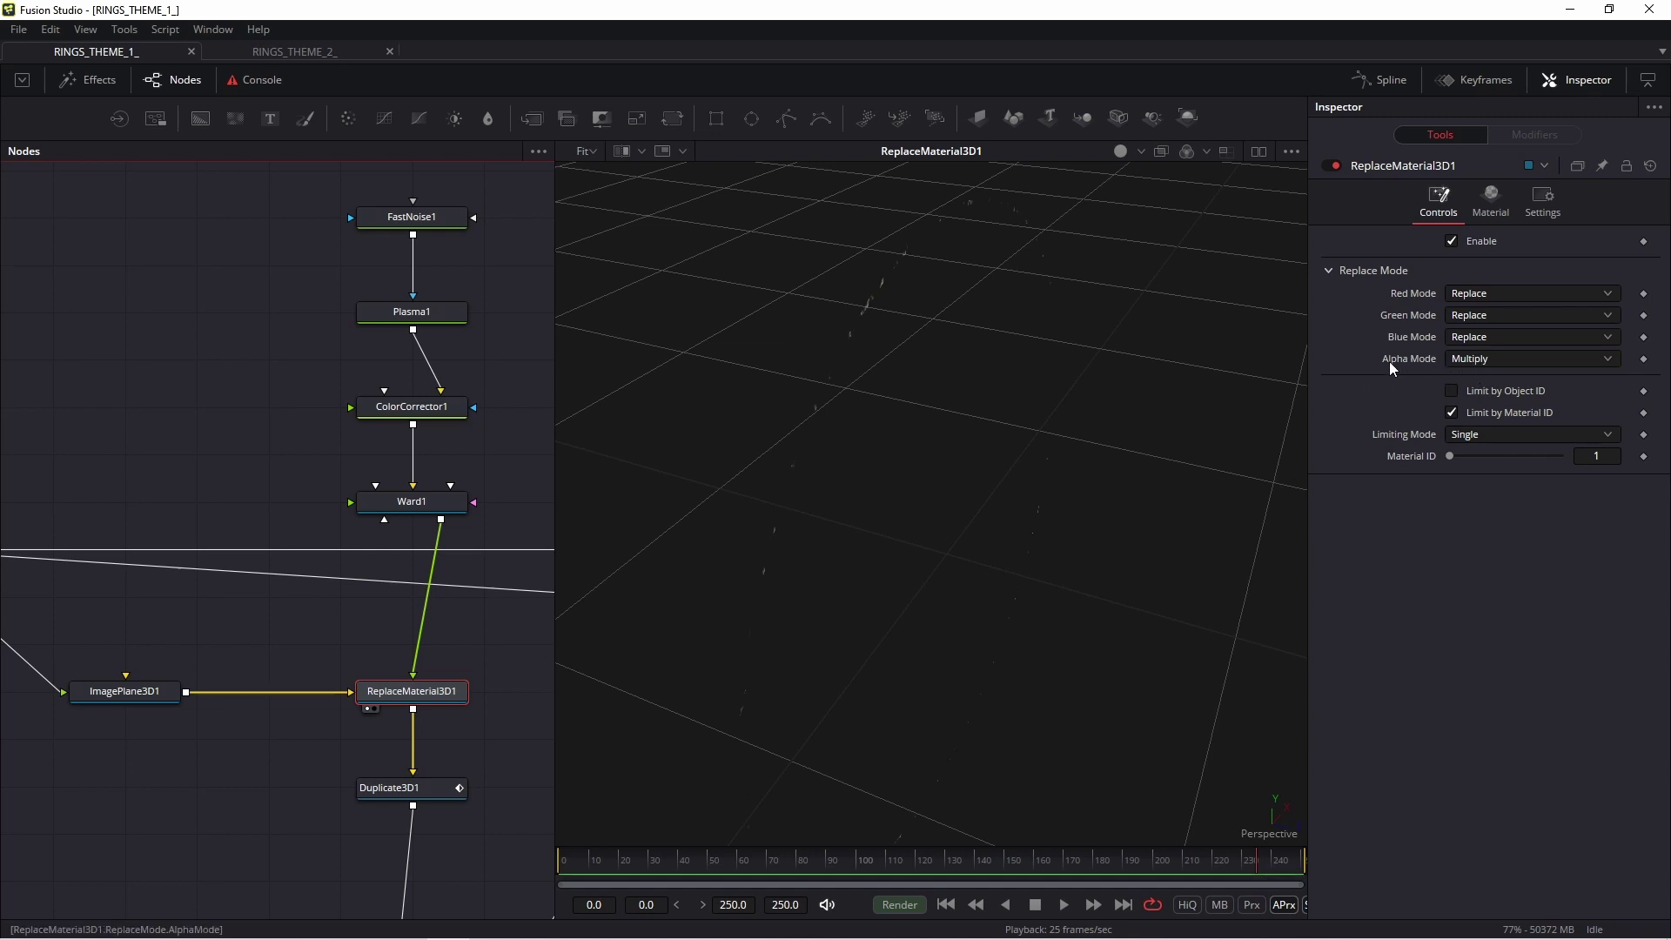
{"action": "left_click", "coordinate": [1493, 360]}
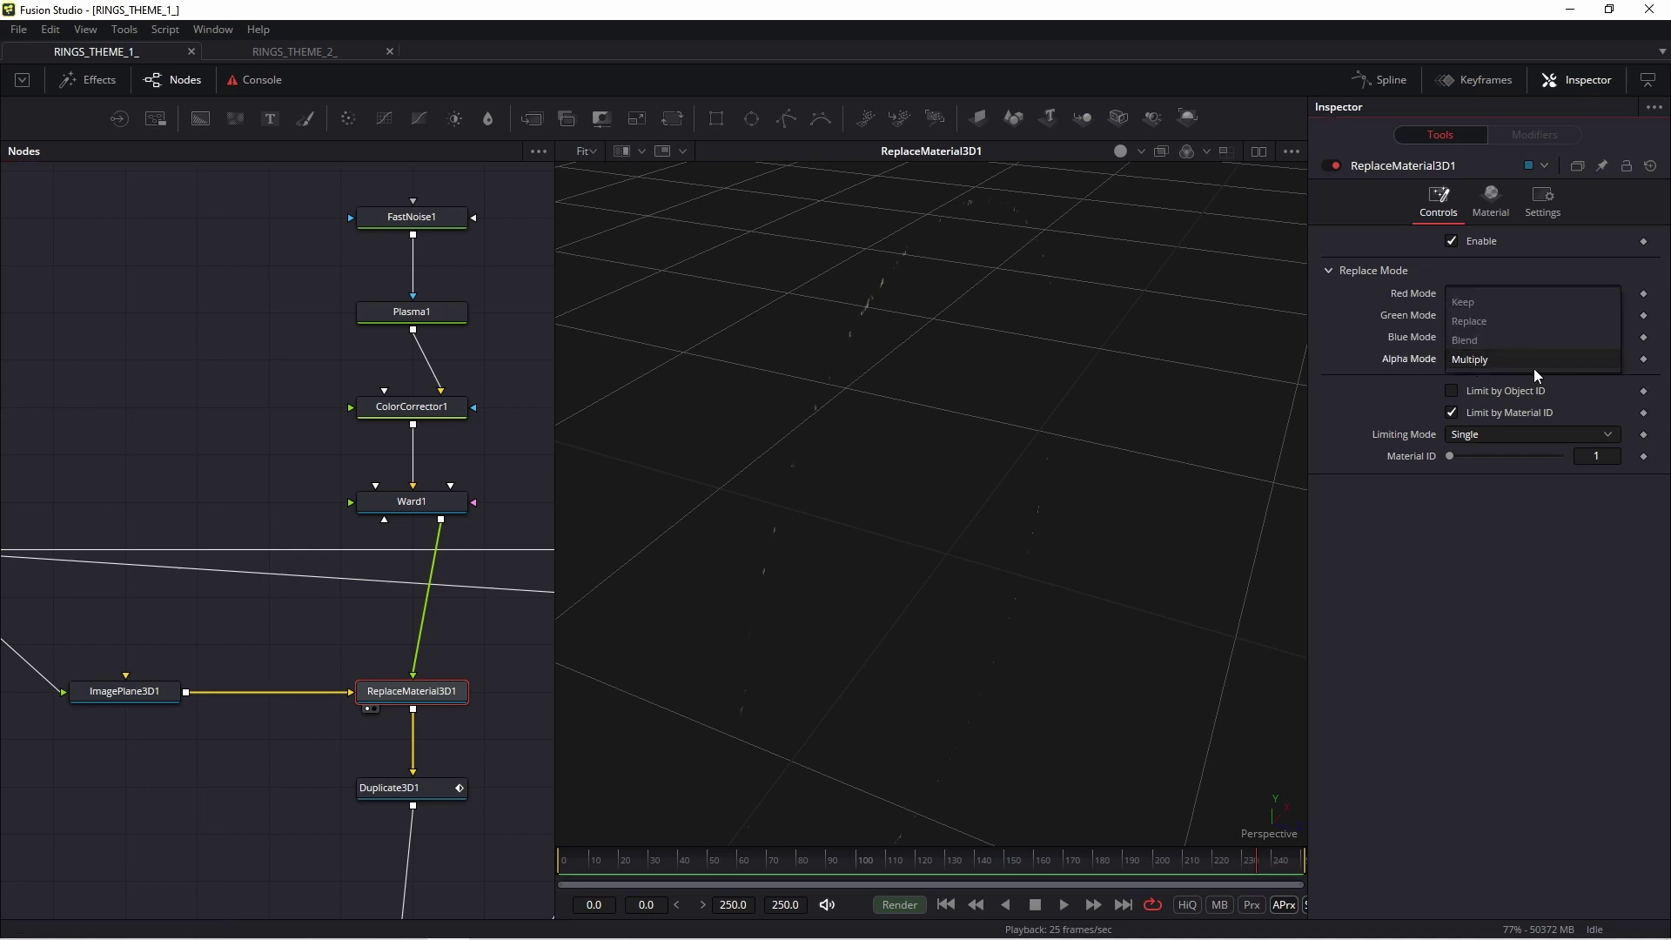
{"action": "left_click", "coordinate": [1505, 668]}
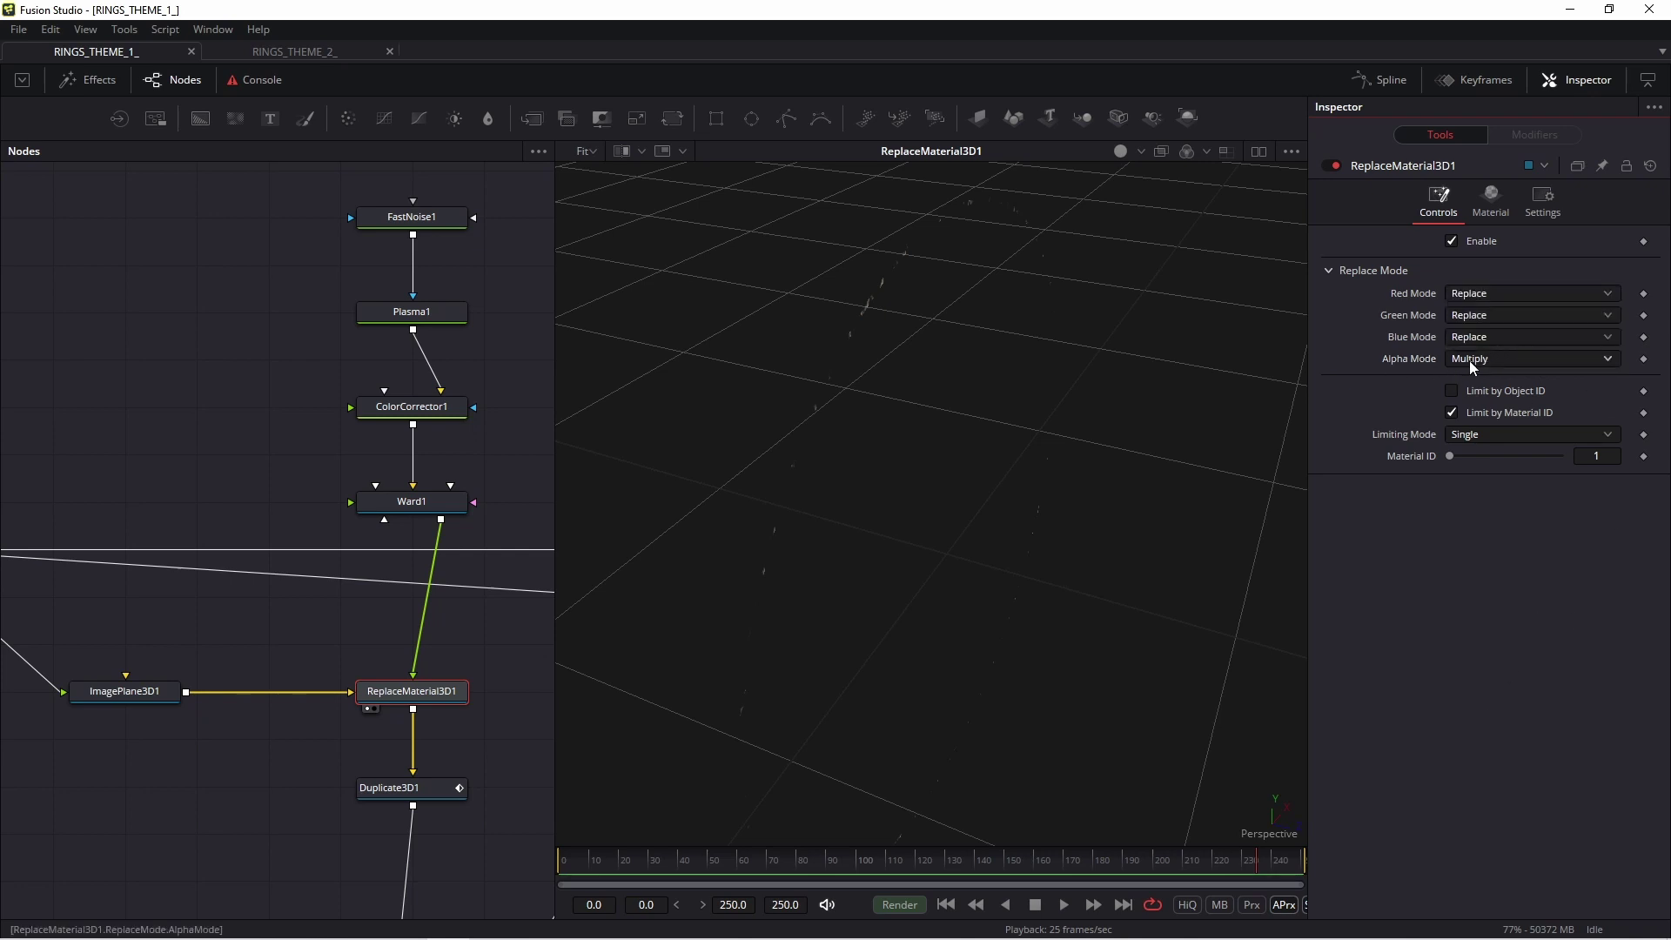
{"action": "left_click_drag", "start_coordinate": [905, 426], "coordinate": [746, 318]}
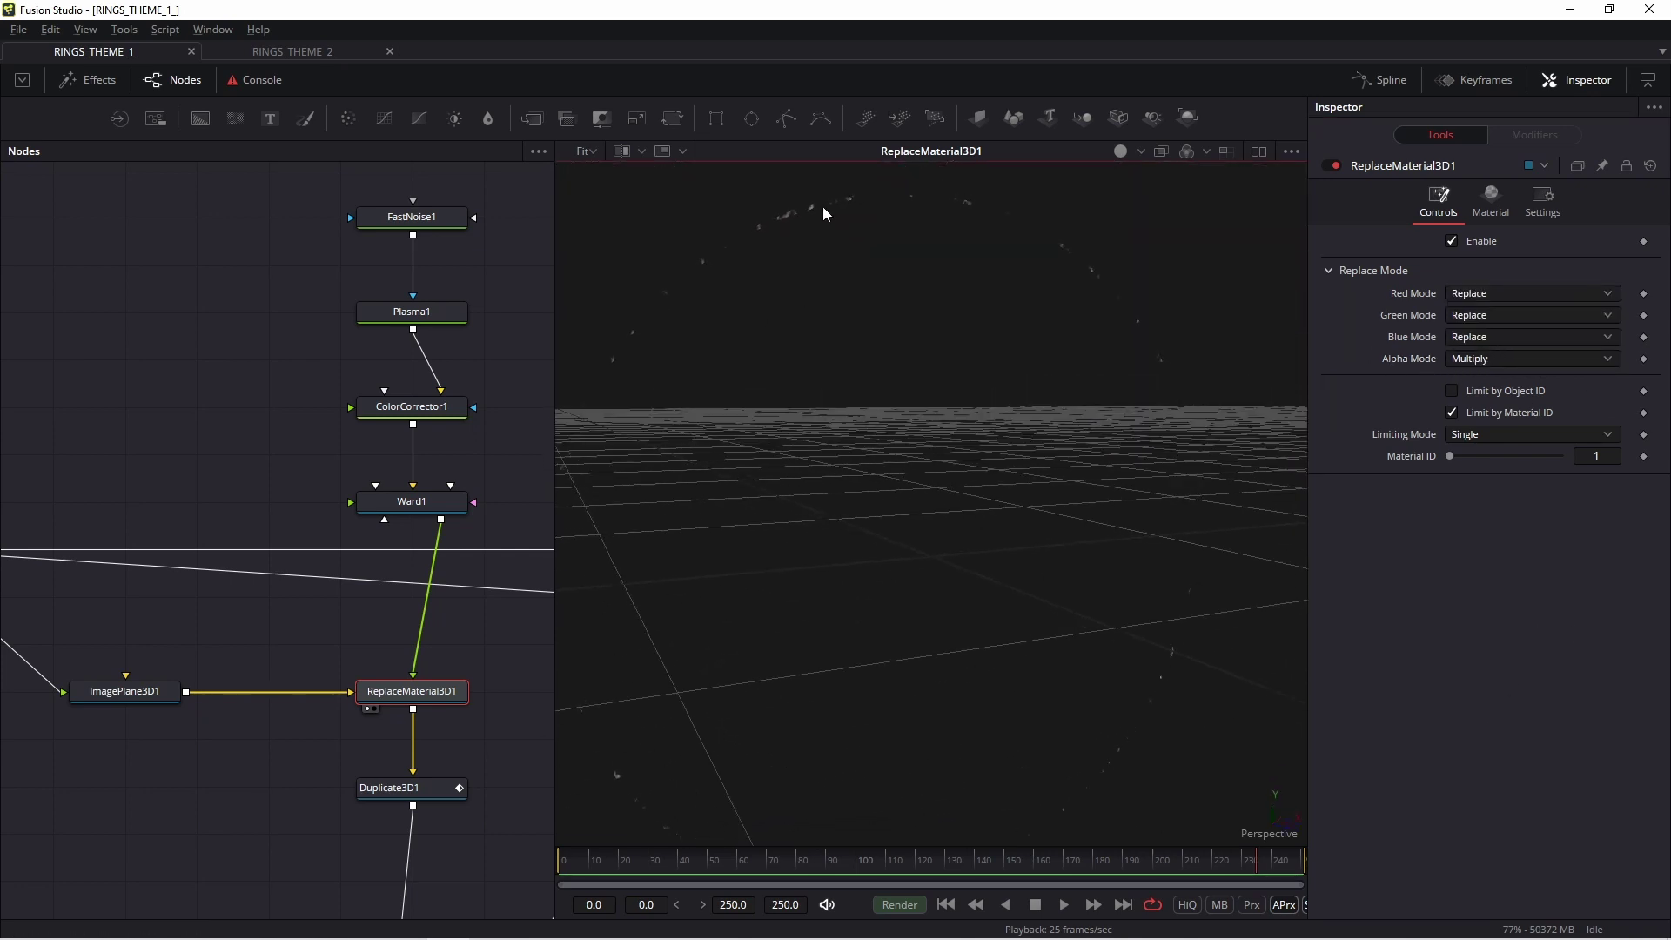
{"action": "left_click_drag", "start_coordinate": [827, 214], "coordinate": [772, 197]}
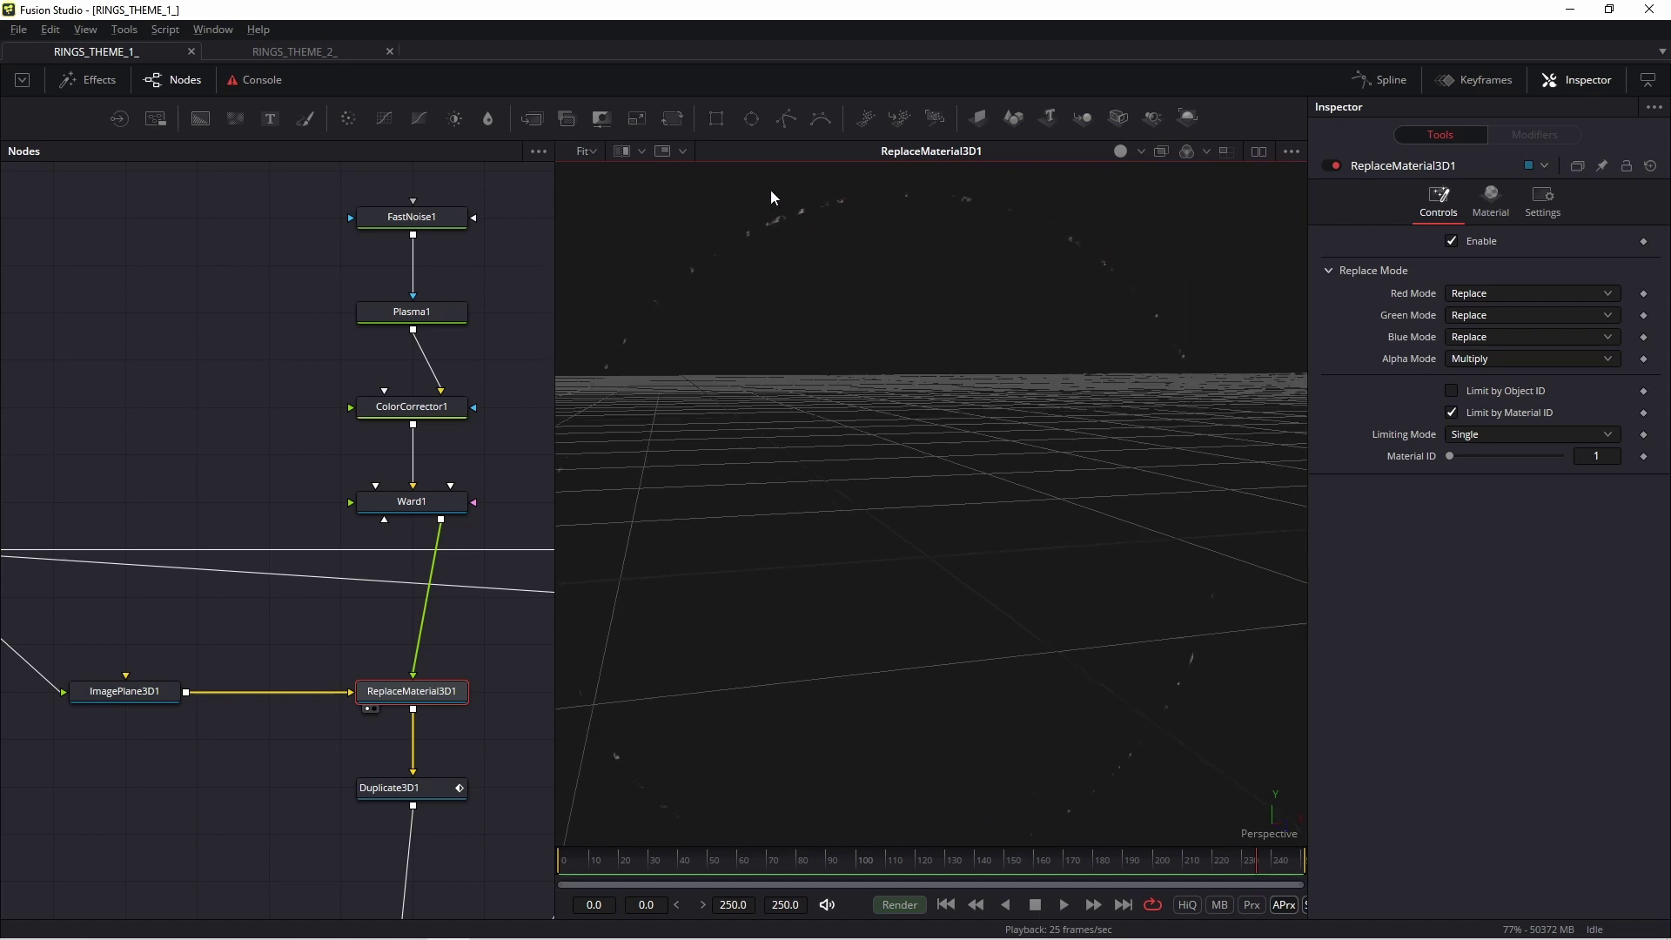
- Switch the Alpha Mode of ReplaceMaterial3D1 to Keep, examine the ring from another angle, and restore Multiply
{"action": "left_click", "coordinate": [1470, 364]}
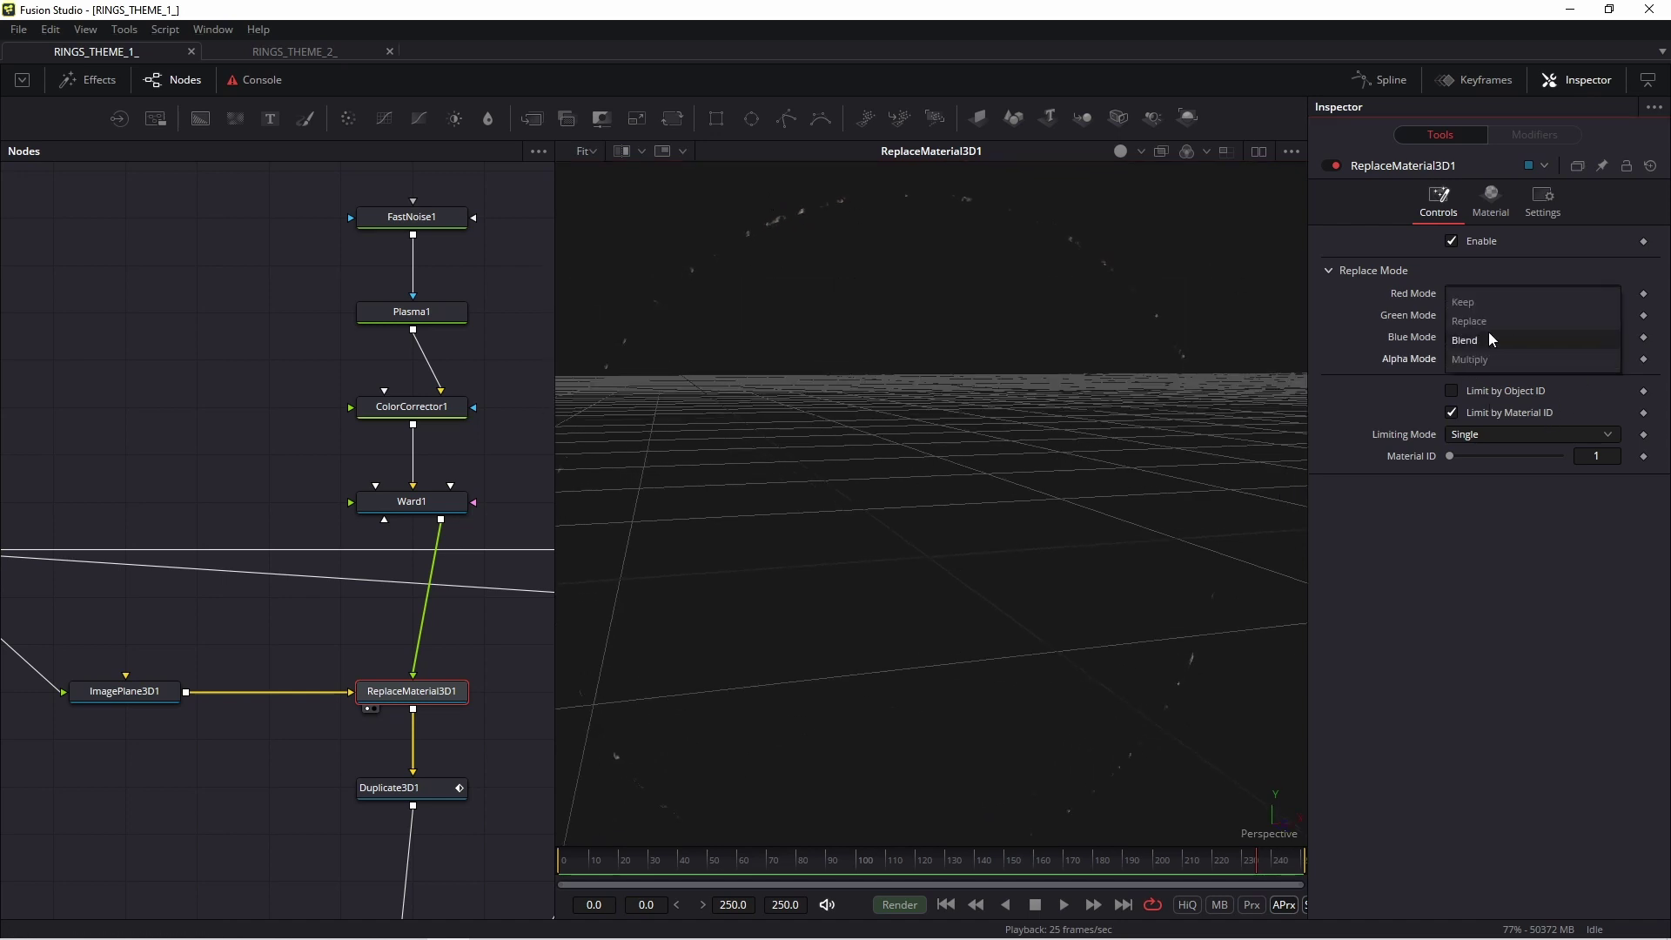
{"action": "left_click", "coordinate": [1471, 298]}
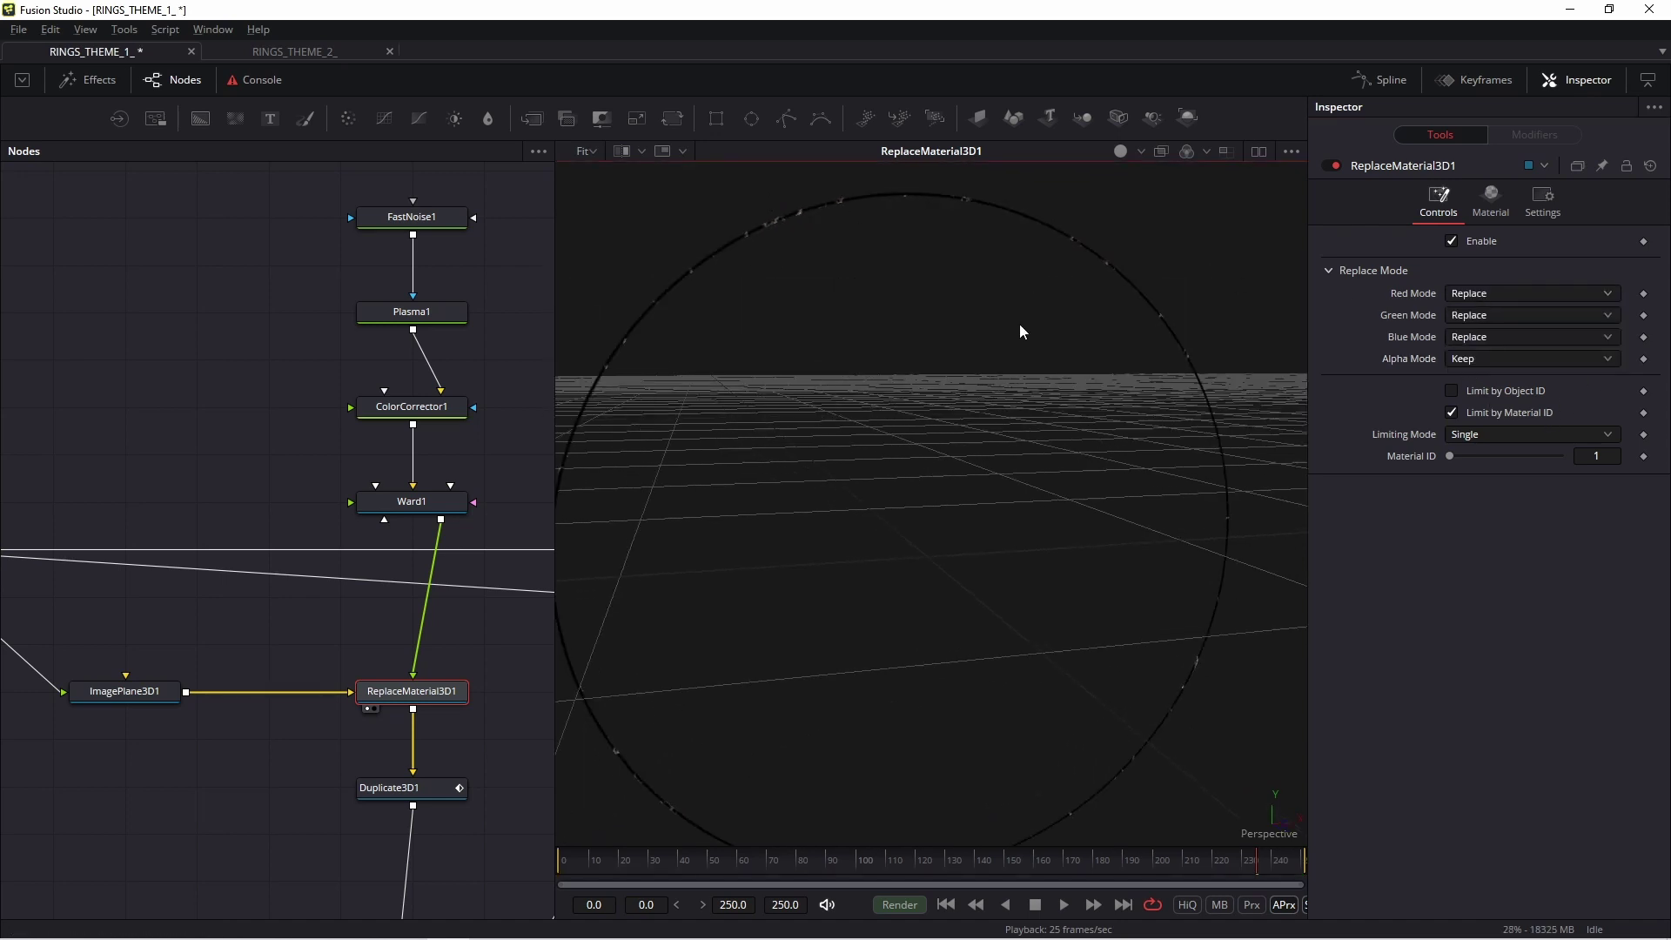
{"action": "left_click_drag", "start_coordinate": [1021, 332], "coordinate": [921, 254]}
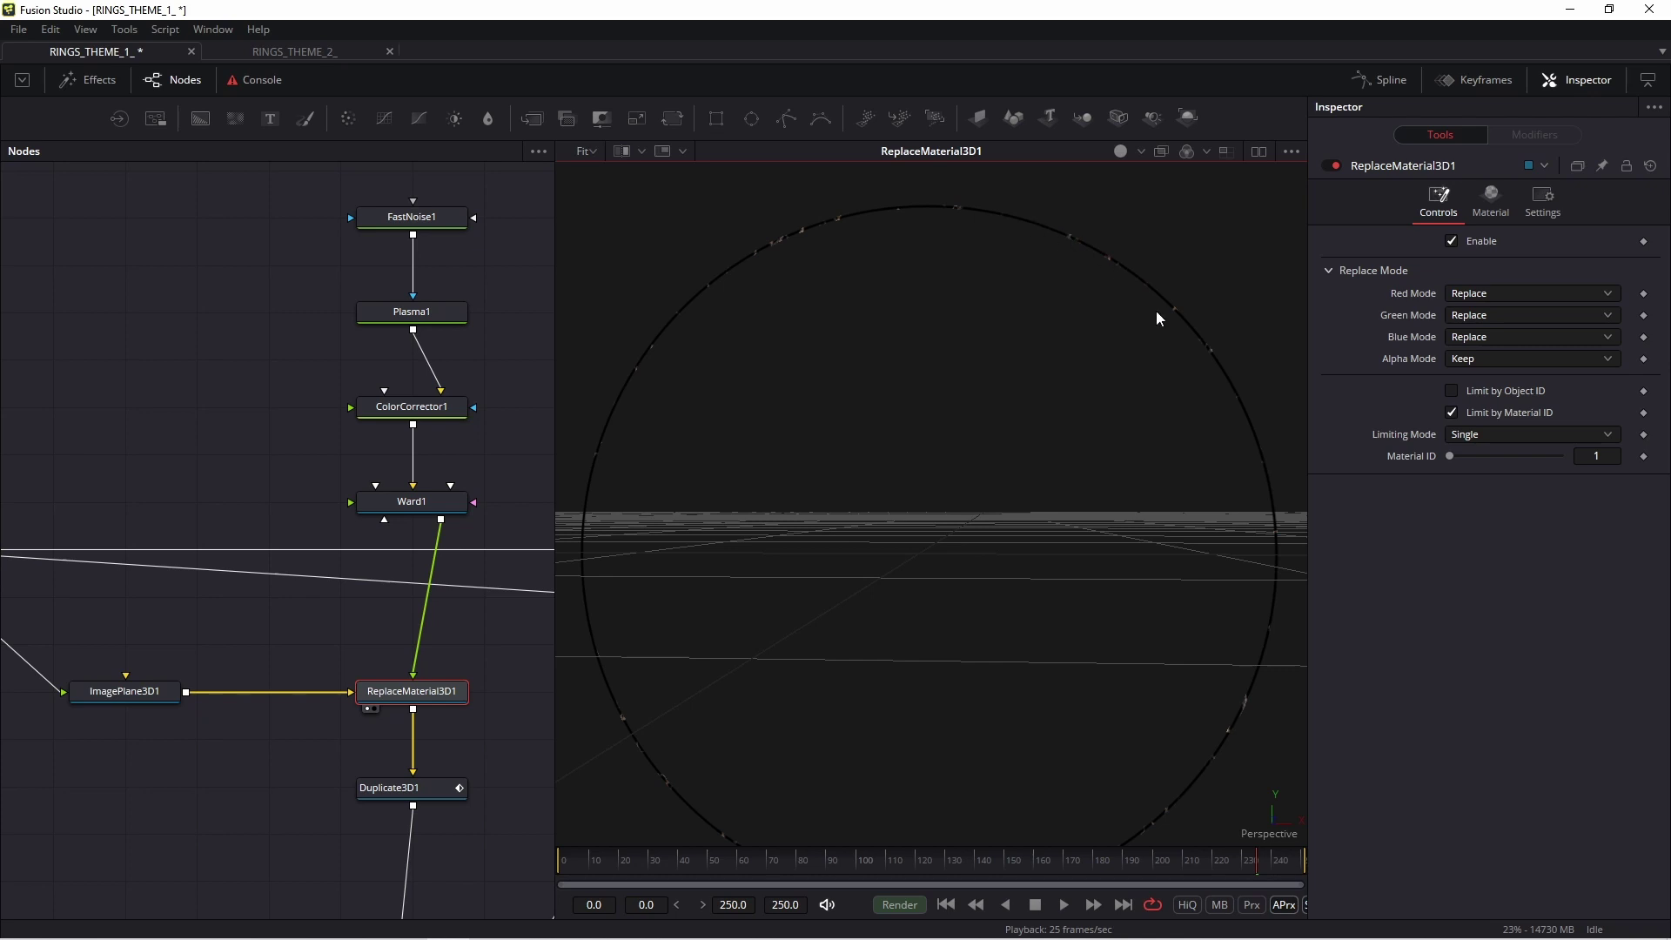
{"action": "left_click", "coordinate": [1485, 356]}
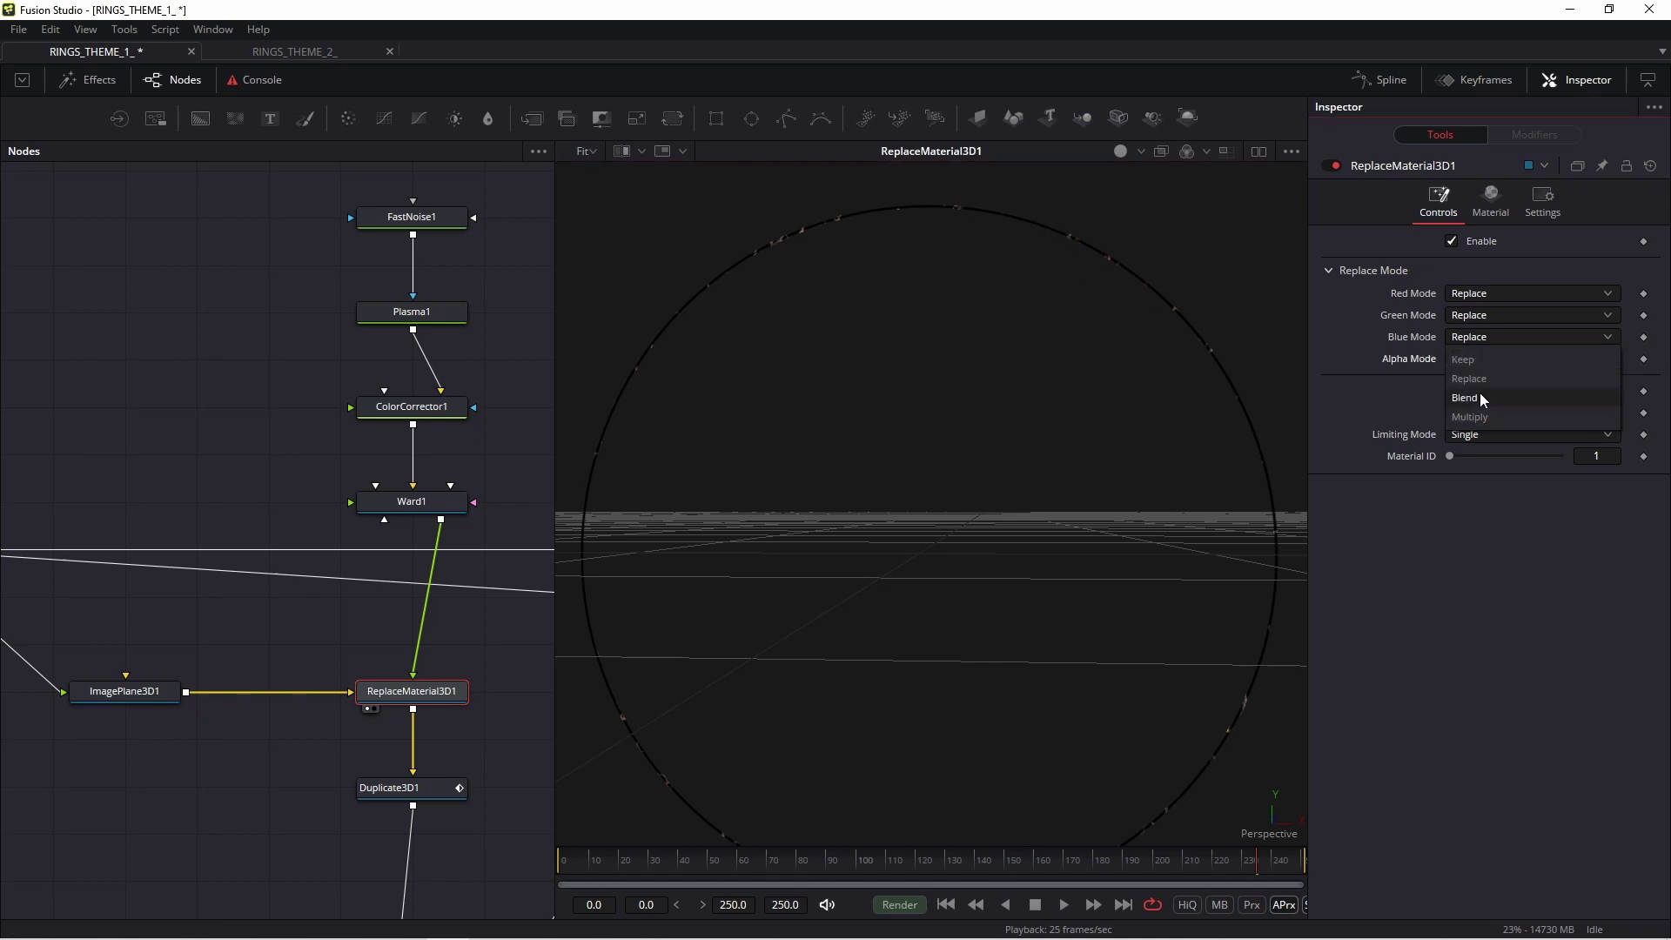
{"action": "left_click", "coordinate": [1482, 418]}
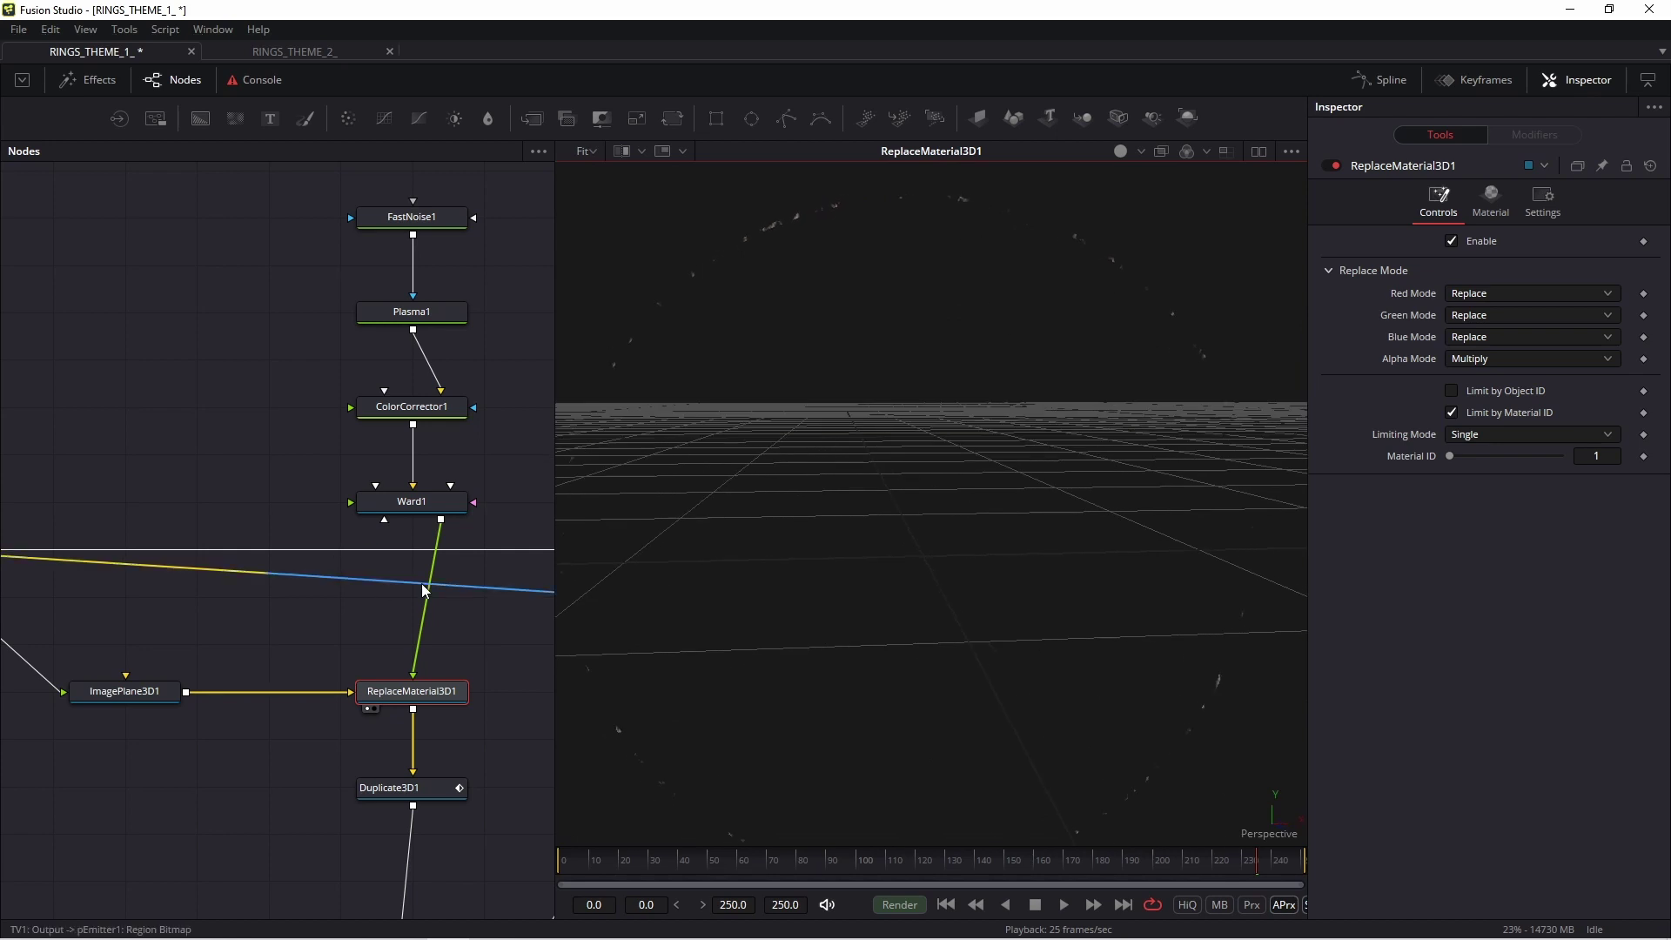
- Show Duplicate3D1 in the viewer, play the animation and inspect its copy, translation, rotation and scale settings
{"action": "left_click_drag", "start_coordinate": [444, 637], "coordinate": [369, 479]}
{"action": "left_click_drag", "start_coordinate": [384, 695], "coordinate": [394, 590]}
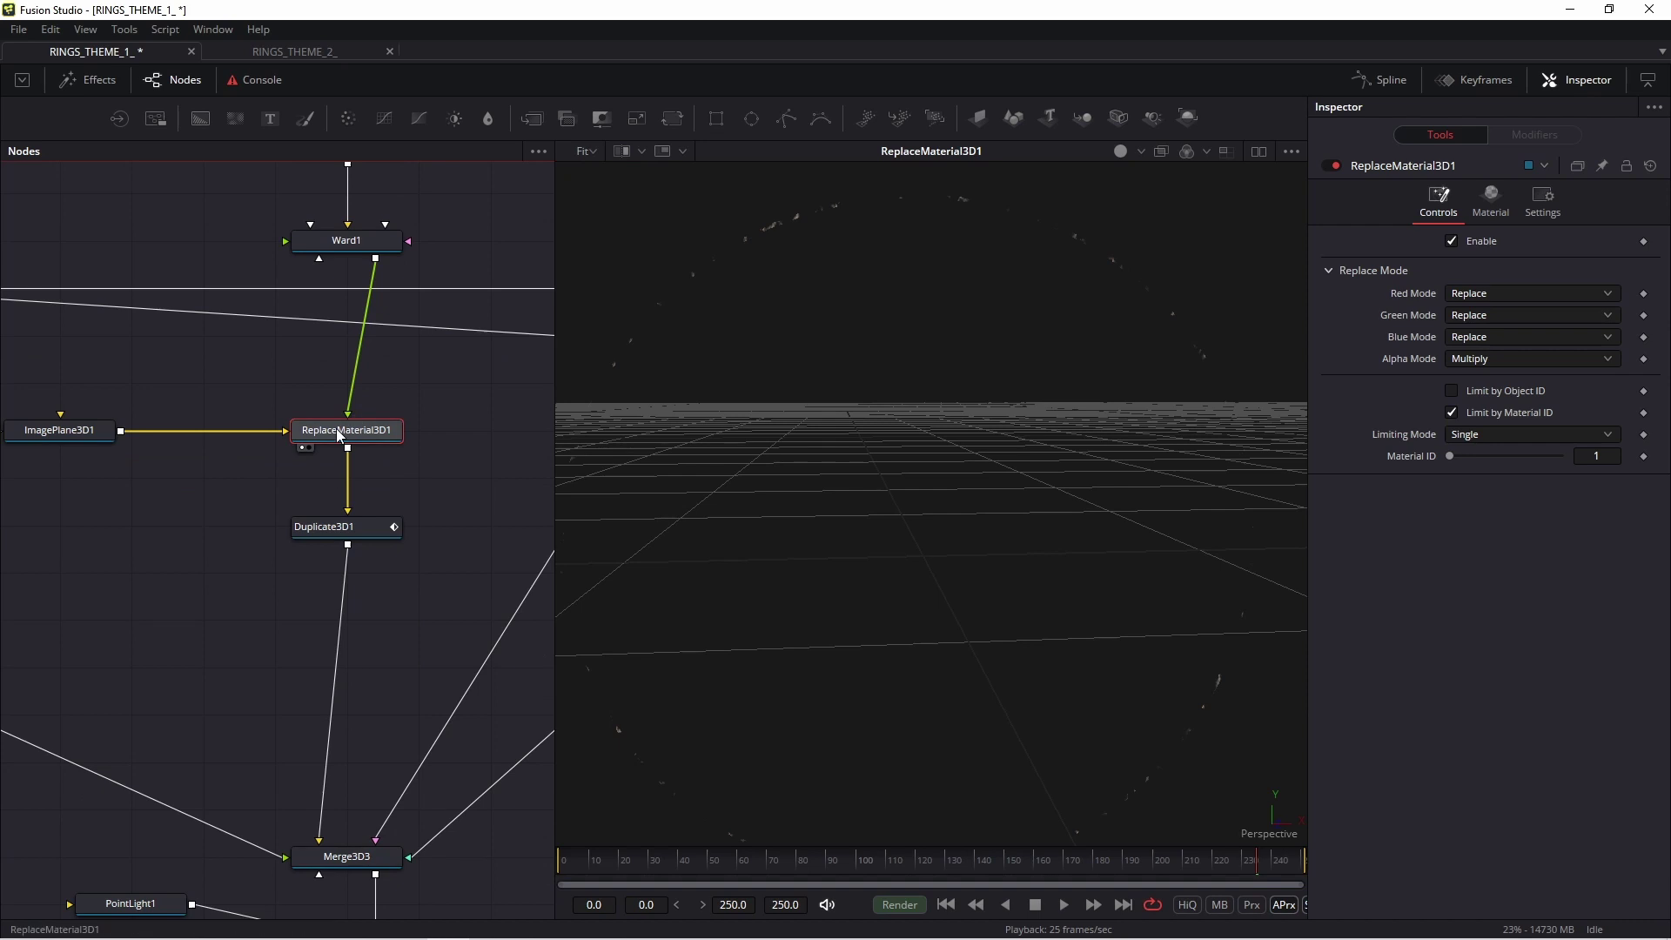
{"action": "left_click_drag", "start_coordinate": [953, 457], "coordinate": [860, 296]}
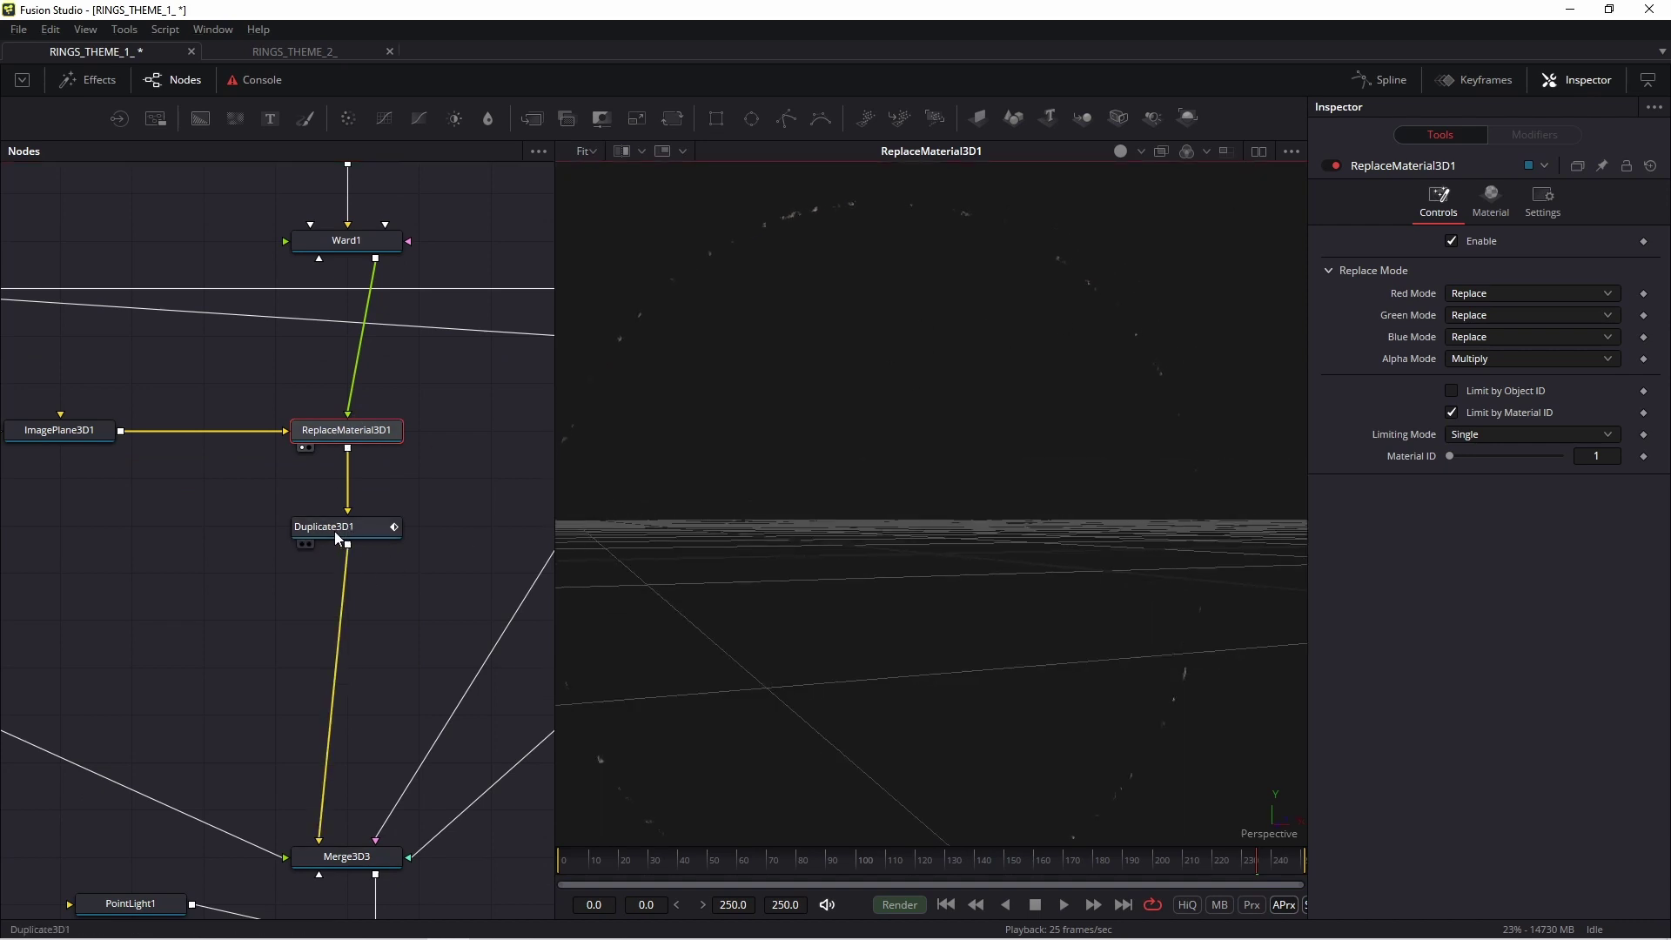
{"action": "left_click_drag", "start_coordinate": [334, 531], "coordinate": [874, 305]}
{"action": "key", "text": "space"}
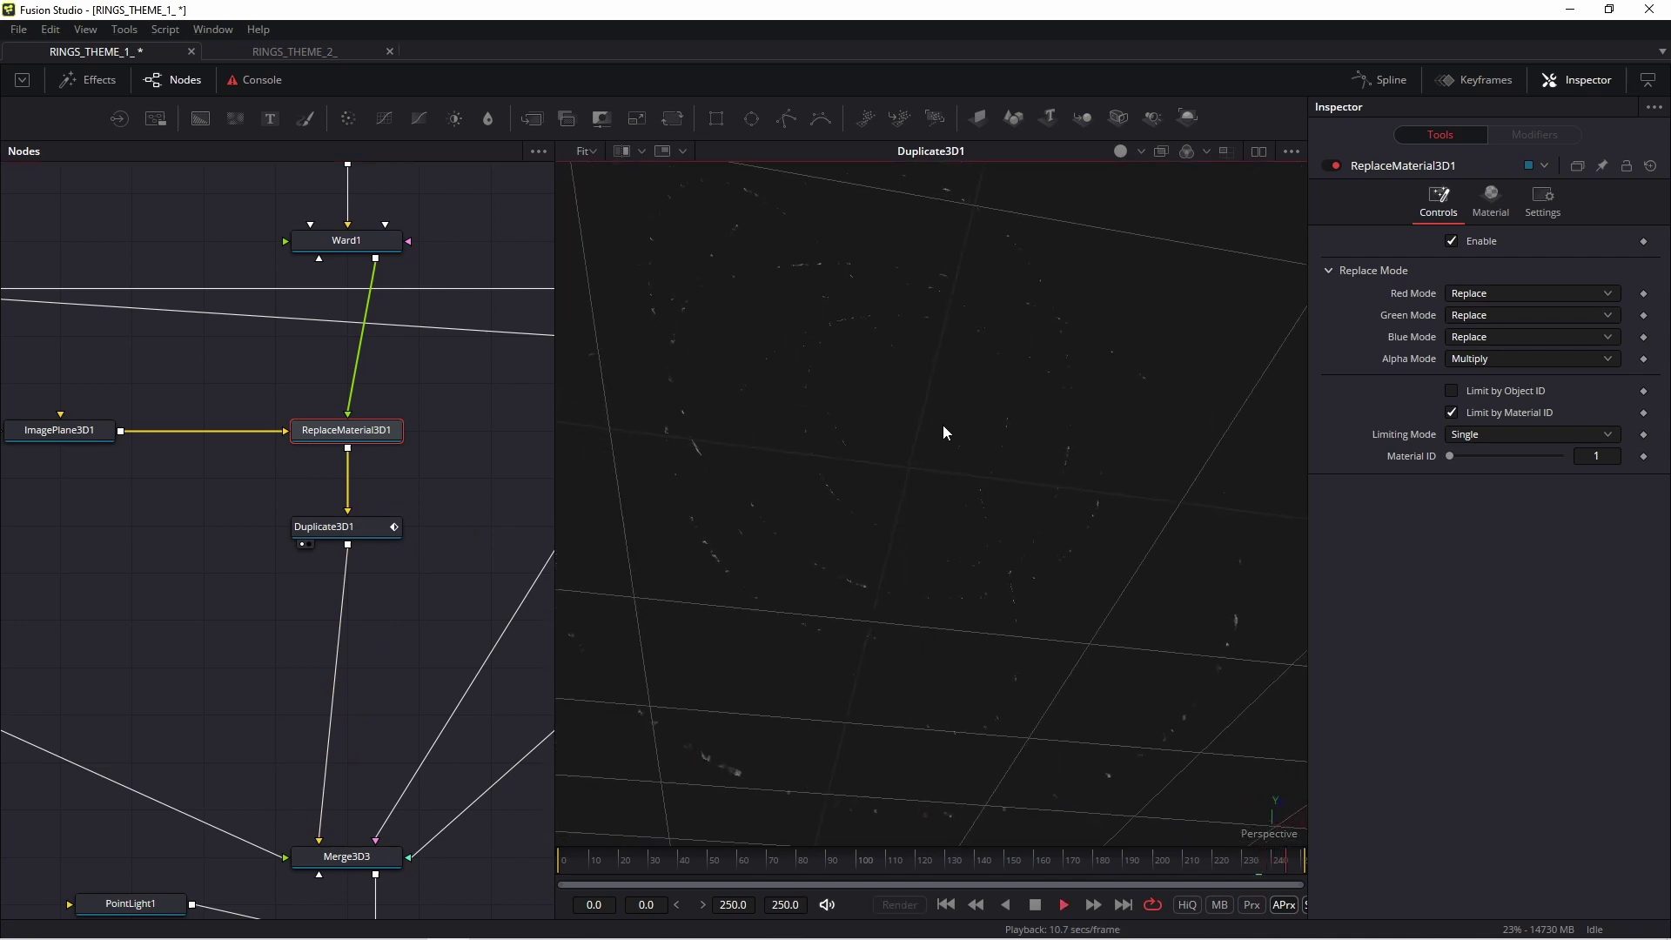
{"action": "left_click", "coordinate": [388, 527]}
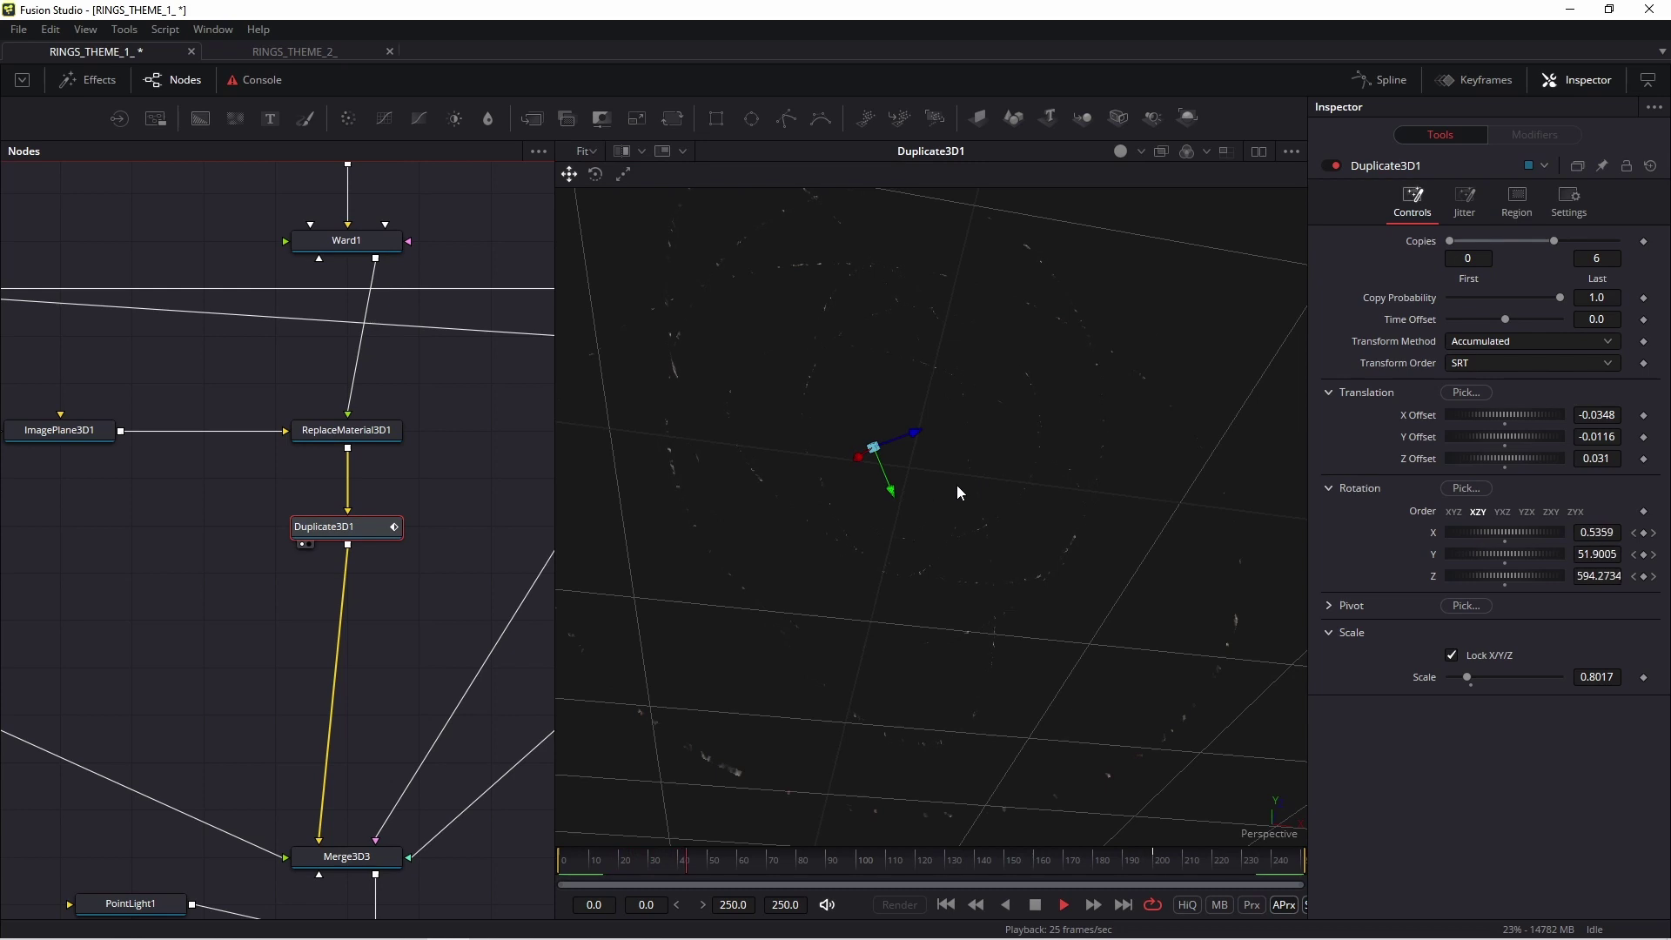
- Split the viewer, load the final ColorCorrector4 output into the second view and return to a single view
{"action": "left_click", "coordinate": [1259, 151]}
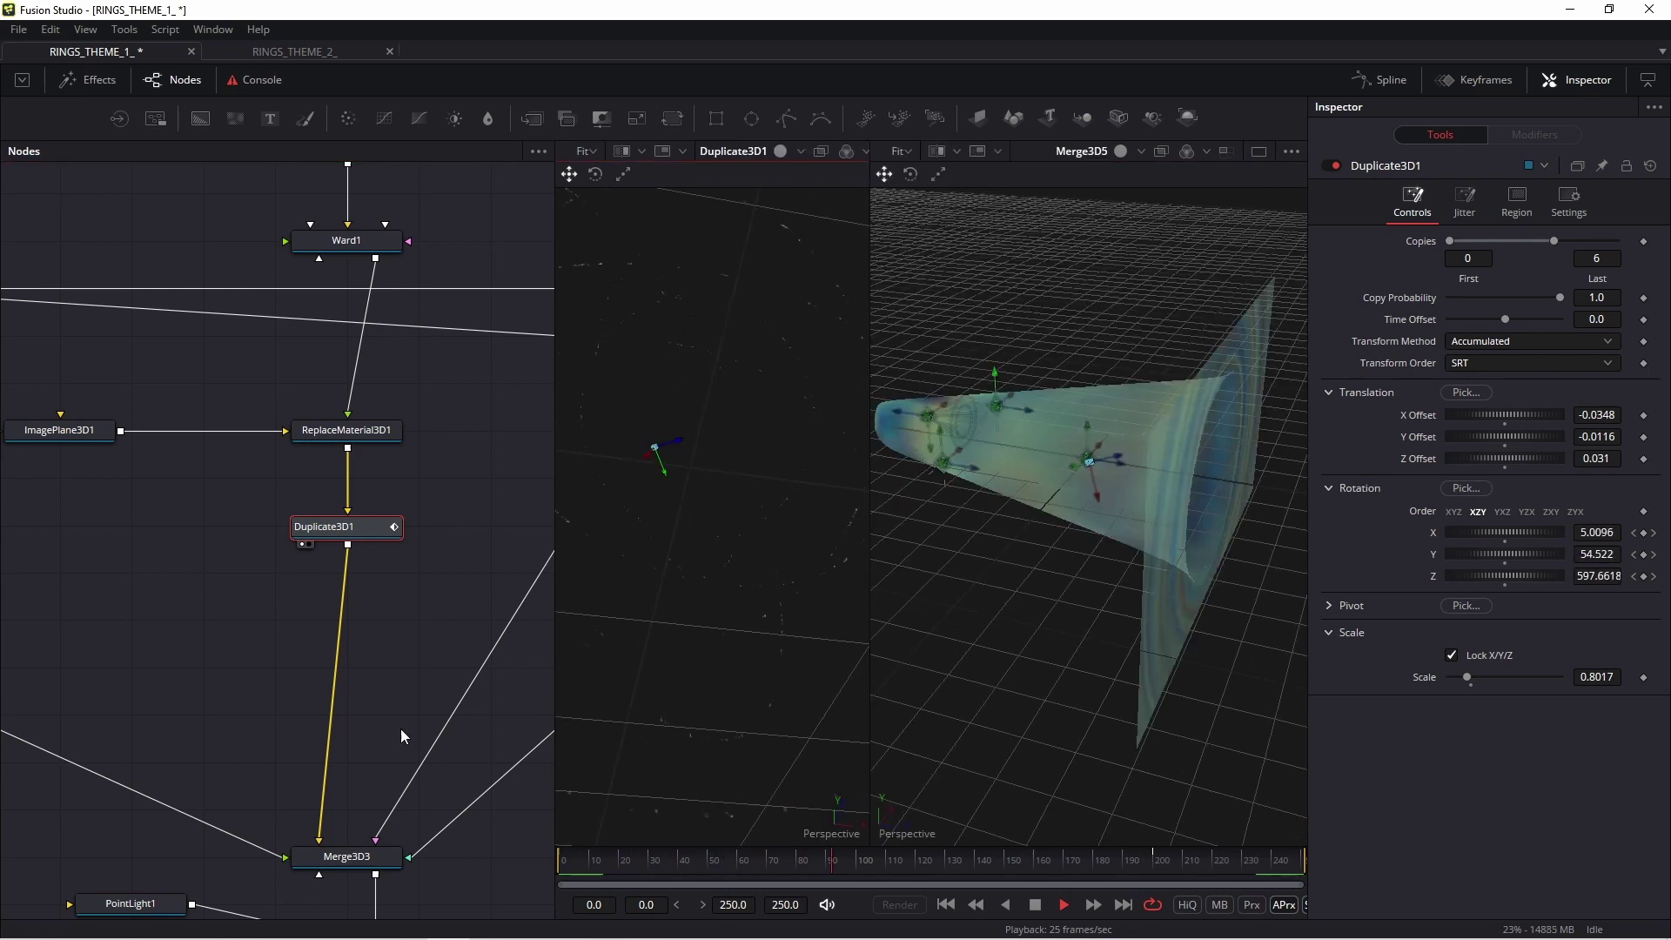
{"action": "left_click_drag", "start_coordinate": [430, 910], "coordinate": [425, 166]}
{"action": "left_click_drag", "start_coordinate": [394, 844], "coordinate": [344, 644]}
{"action": "left_click_drag", "start_coordinate": [407, 763], "coordinate": [1154, 431]}
{"action": "left_click", "coordinate": [1258, 151]}
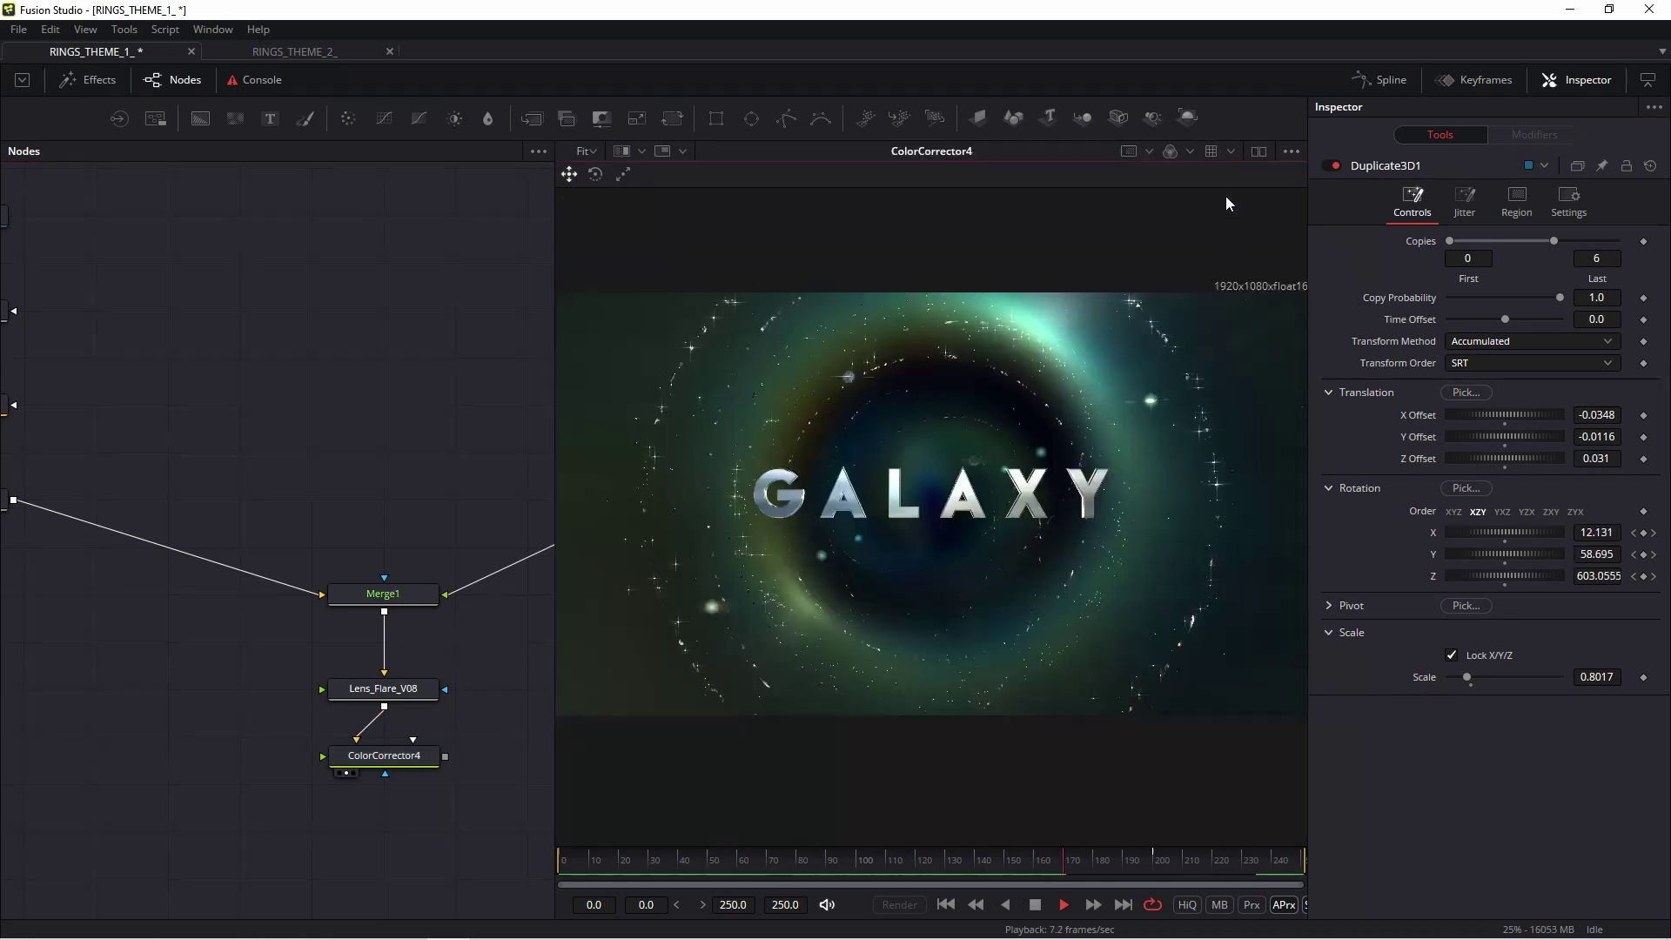
- Enlarge the Galaxy title output, stop playback, go back to frame 0 and play the animation from there
{"action": "scroll", "coordinate": [922, 483], "scroll_direction": "up", "scroll_amount": 2}
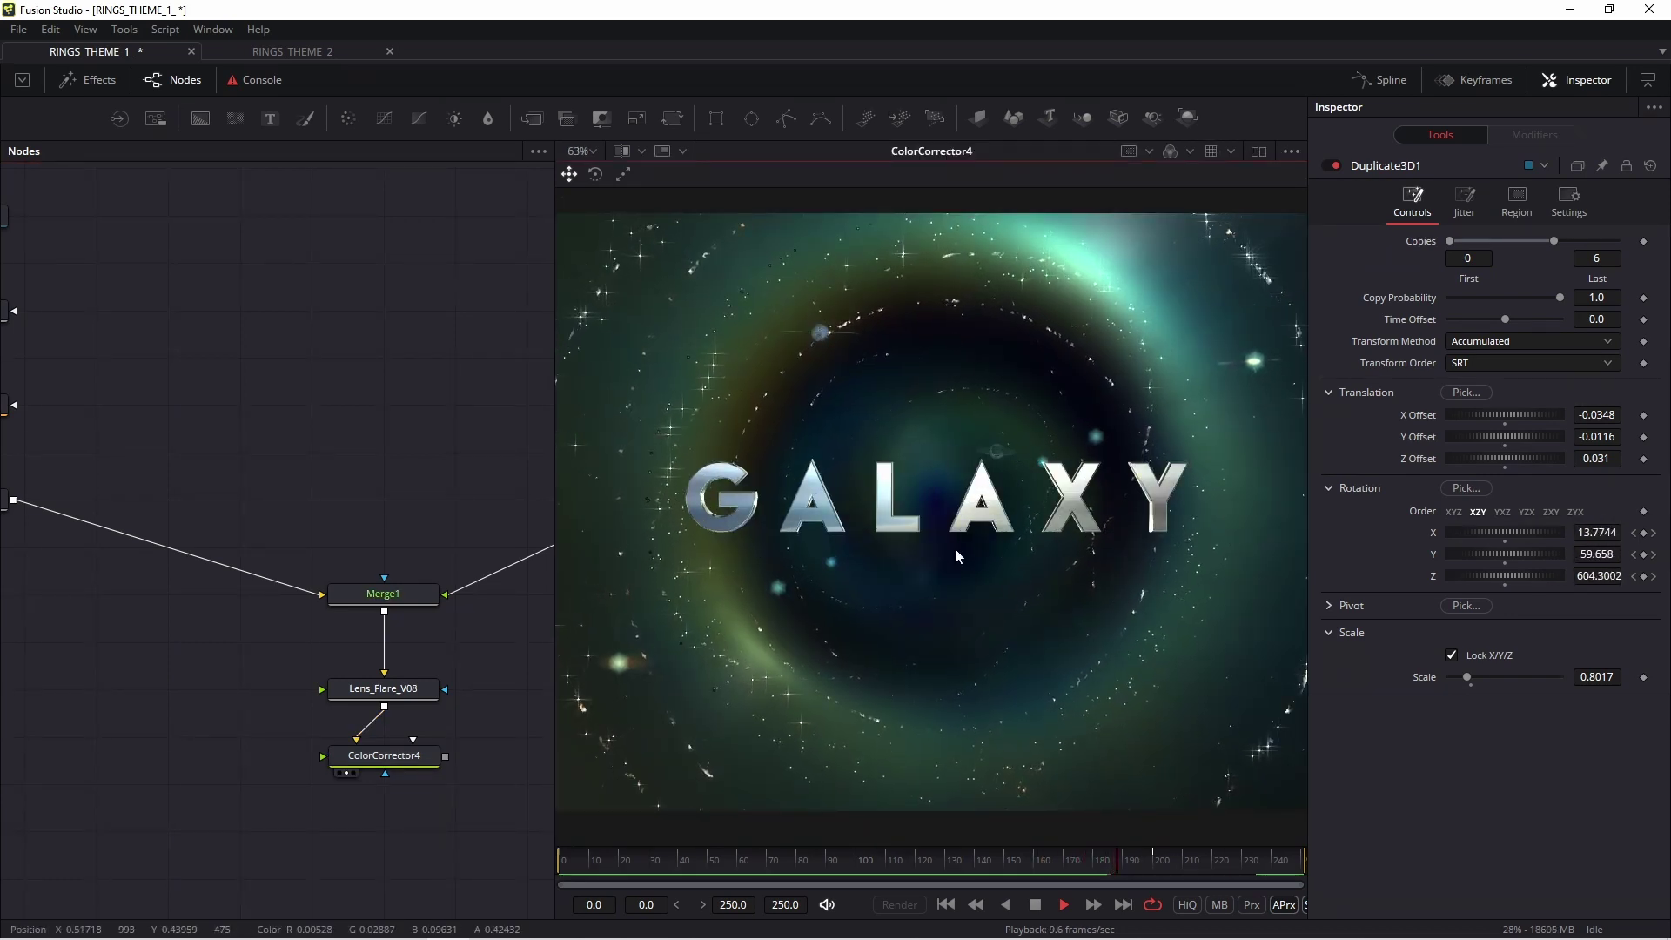
{"action": "key", "text": "space"}
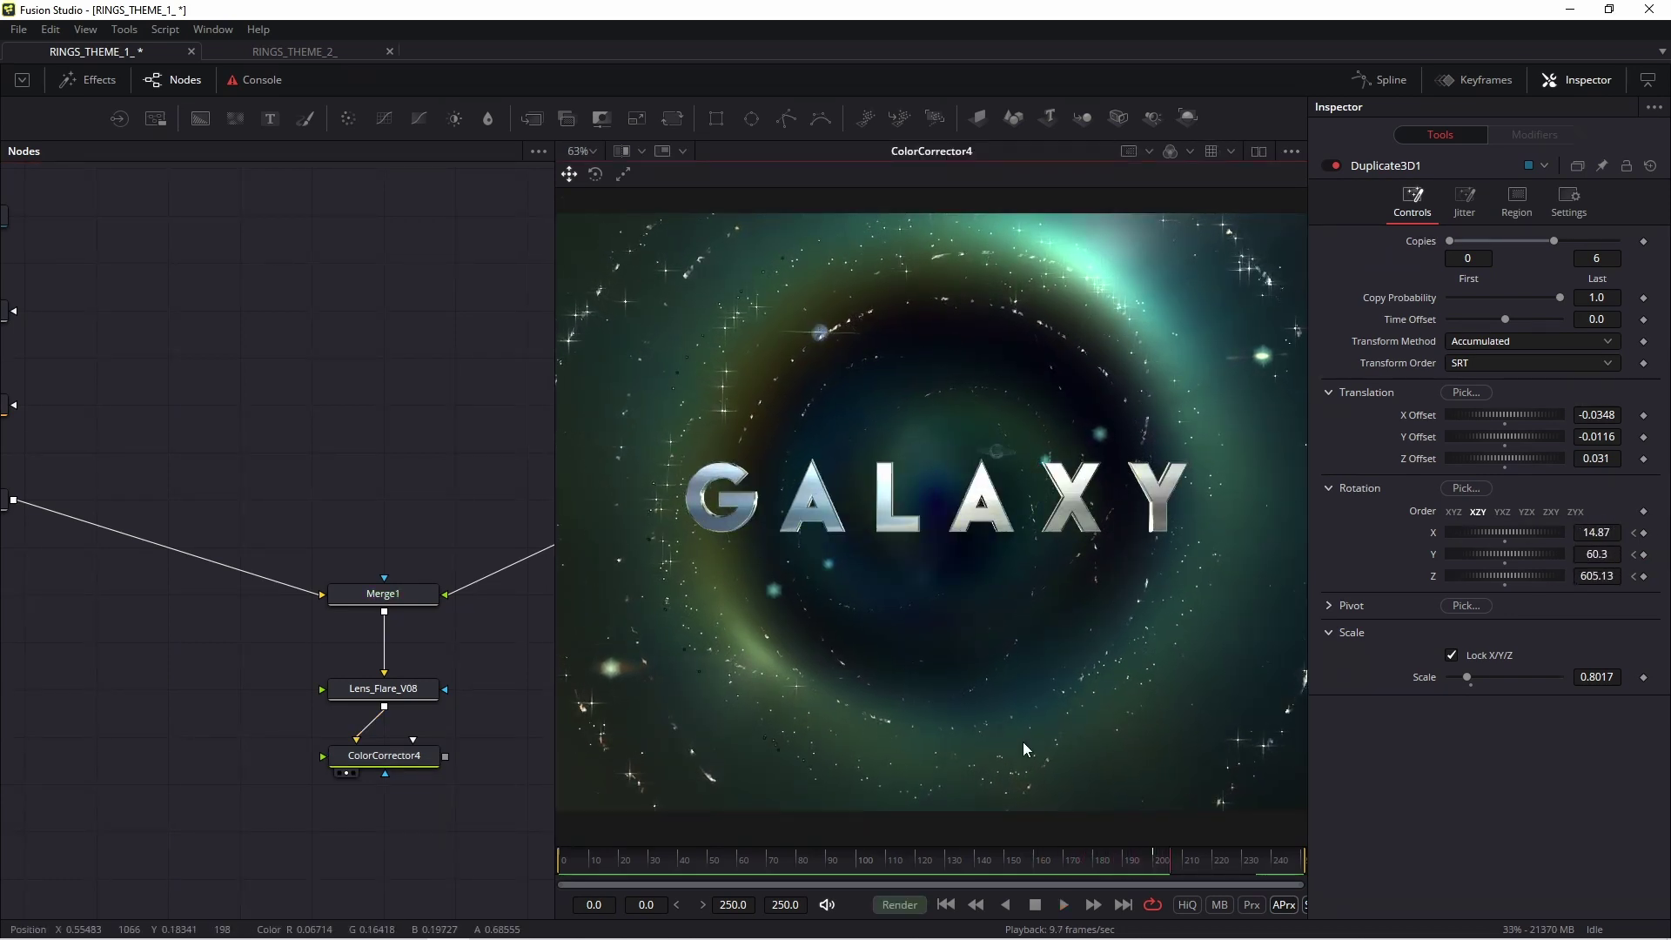
{"action": "left_click_drag", "start_coordinate": [616, 870], "coordinate": [519, 891]}
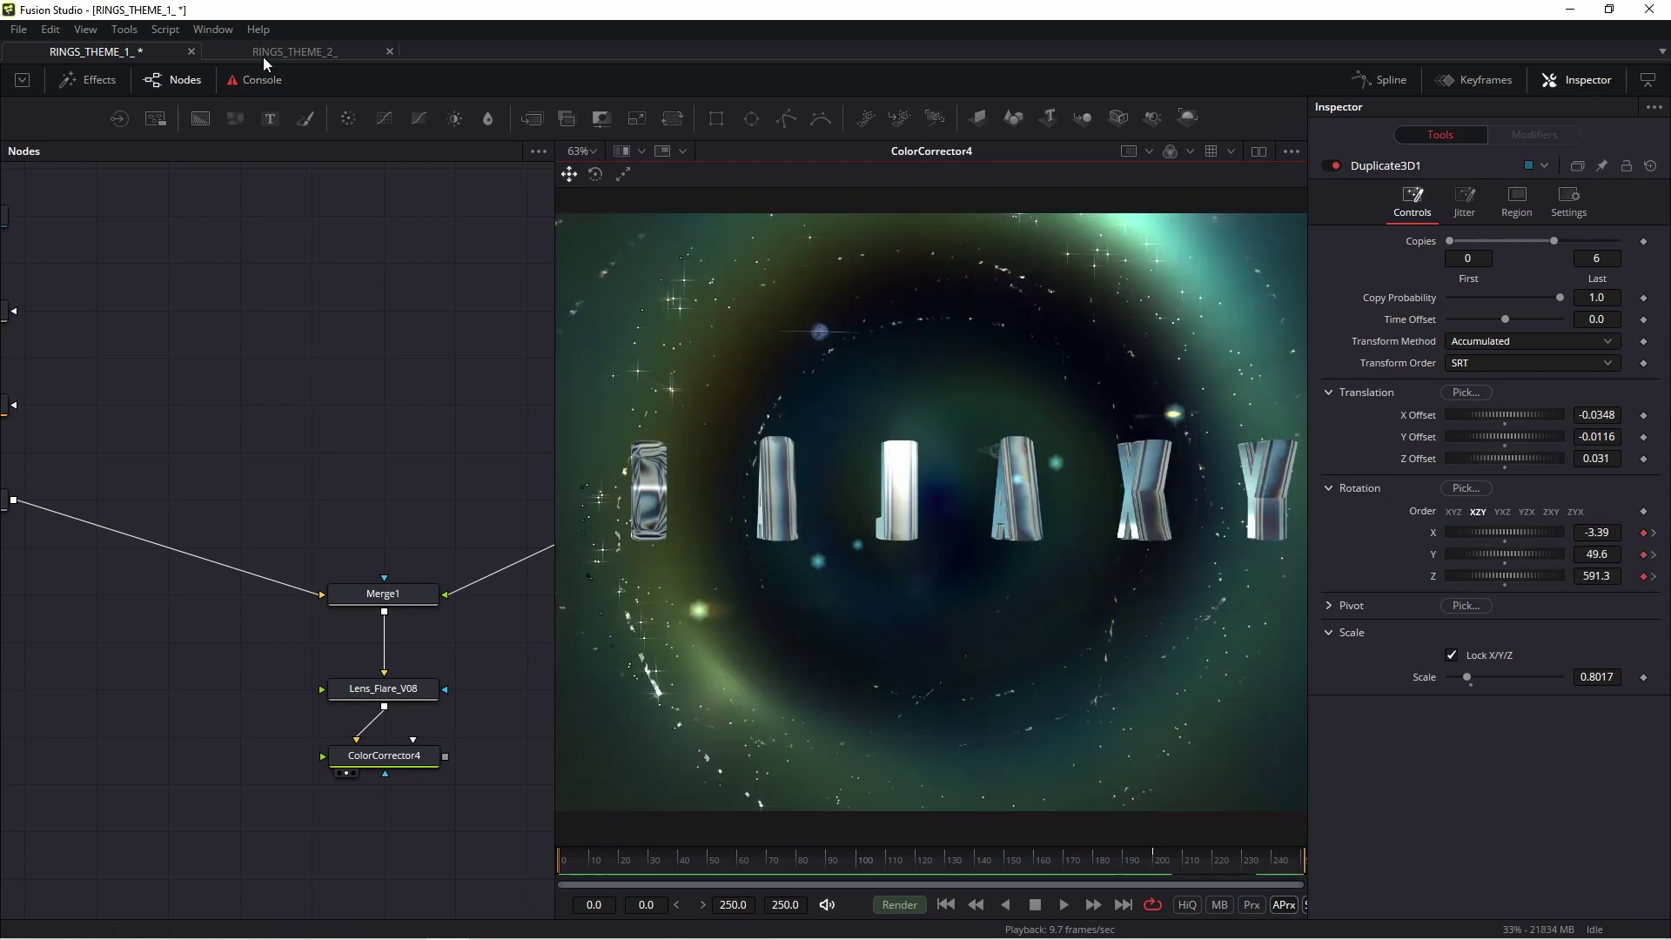
{"action": "key", "text": "space"}
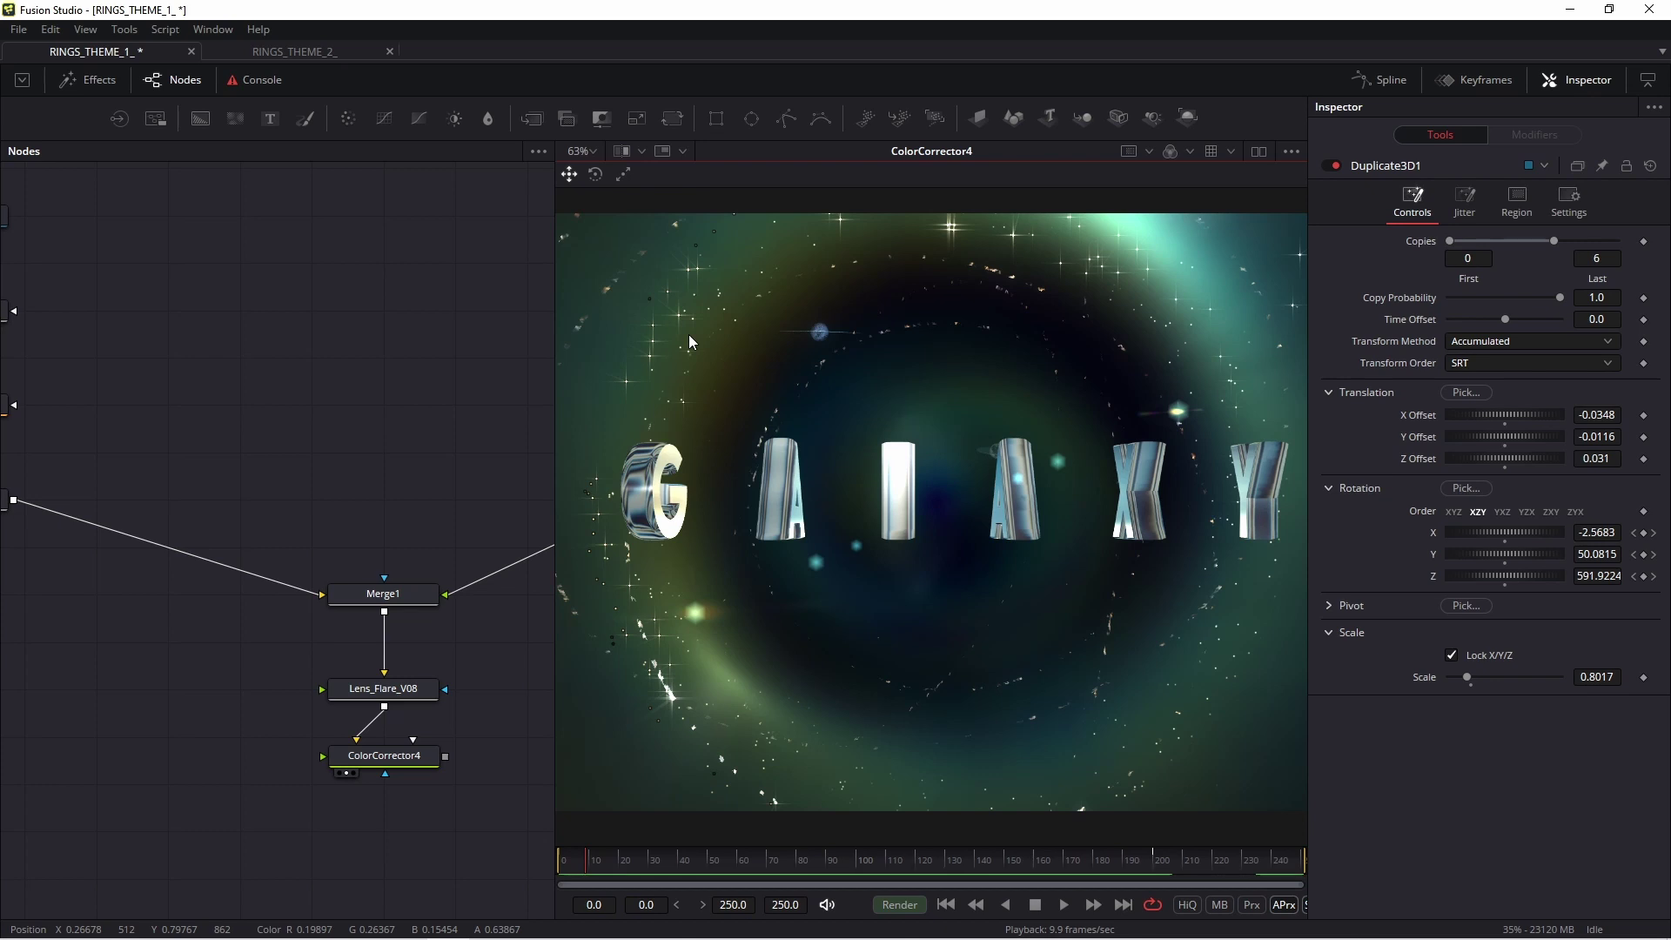
- Switch to the RINGS_THEME_2_ composition, widen the node area and look over its node tree
{"action": "left_click", "coordinate": [279, 53]}
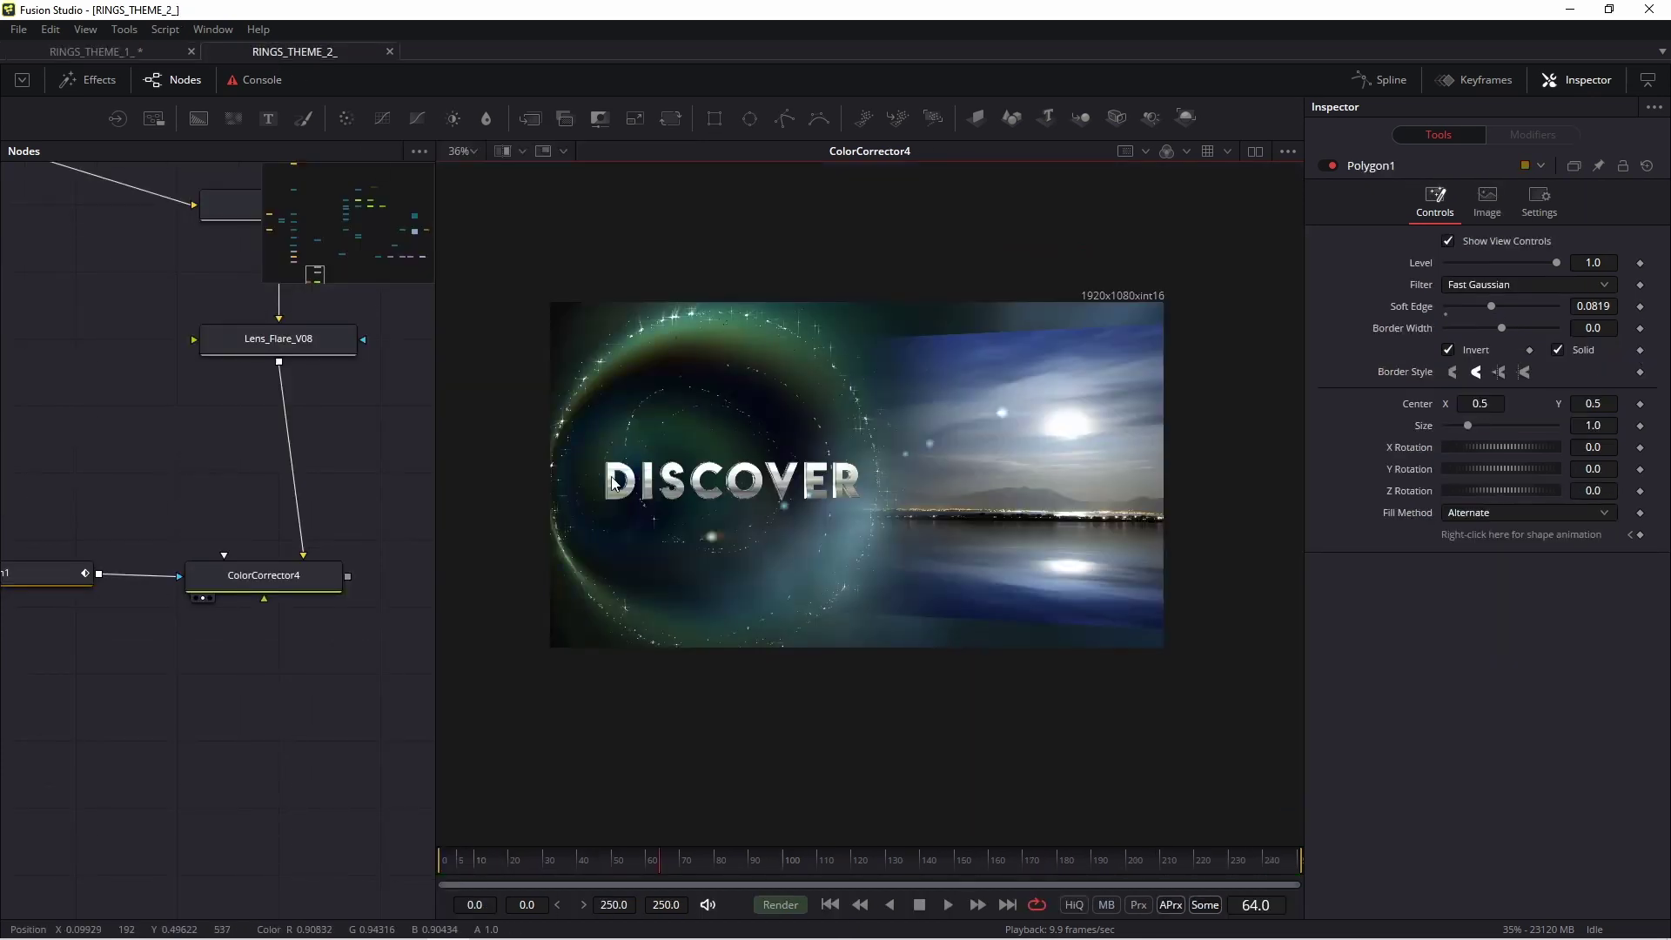
{"action": "left_click_drag", "start_coordinate": [434, 426], "coordinate": [642, 452]}
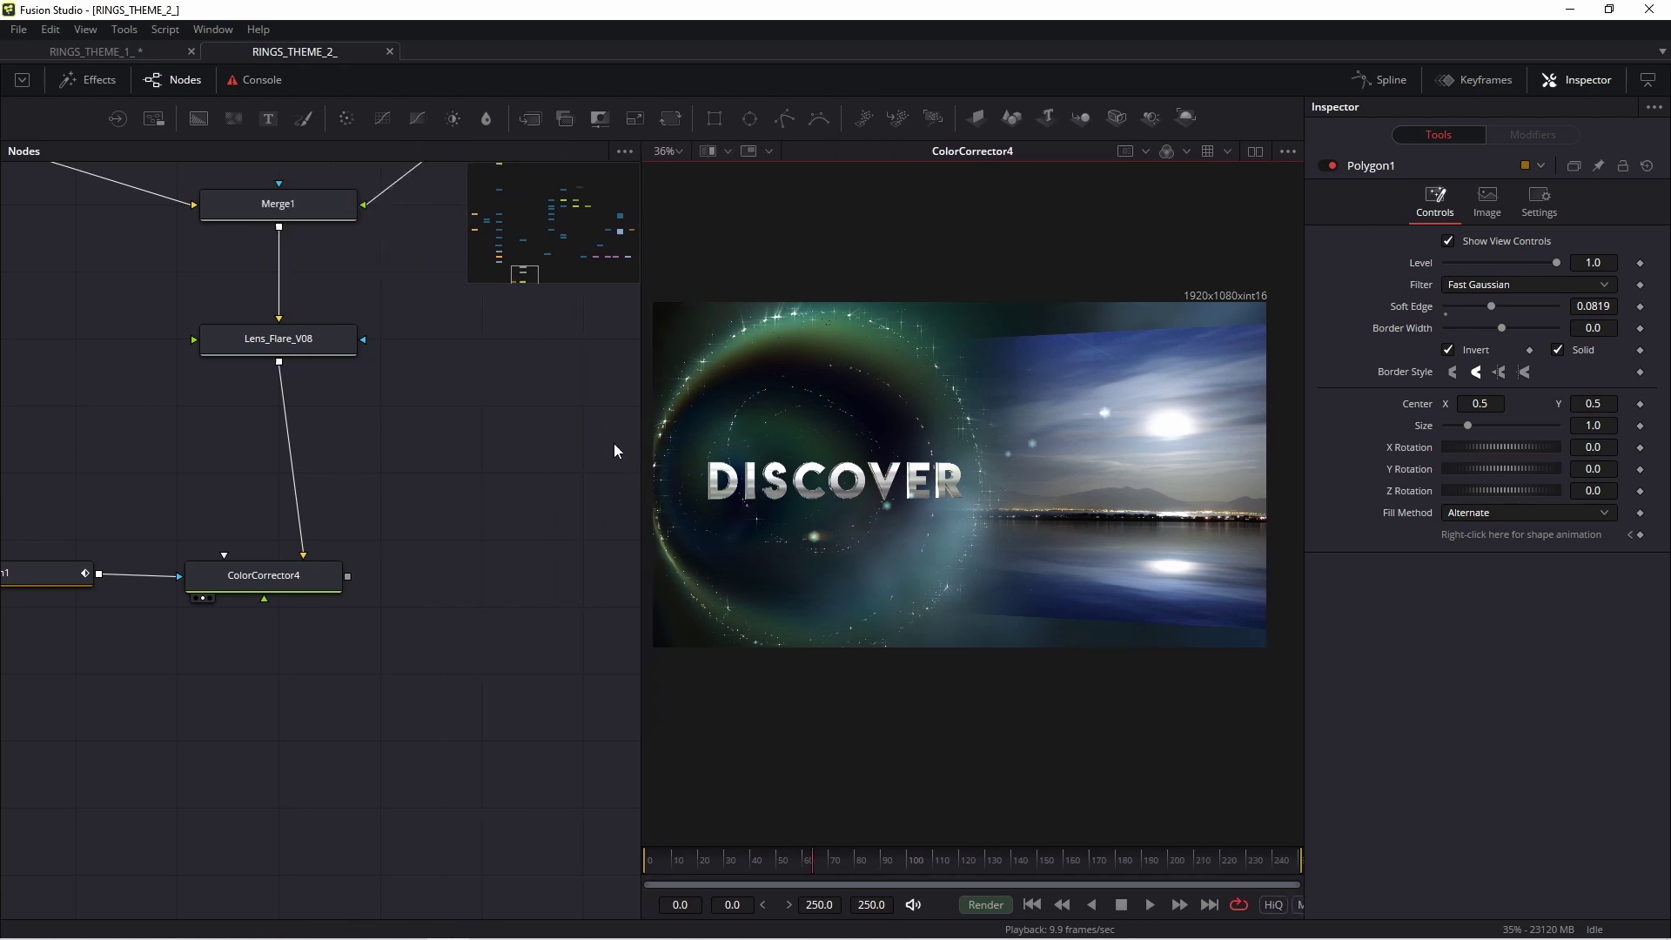
{"action": "scroll", "coordinate": [532, 543], "scroll_direction": "down", "scroll_amount": 5}
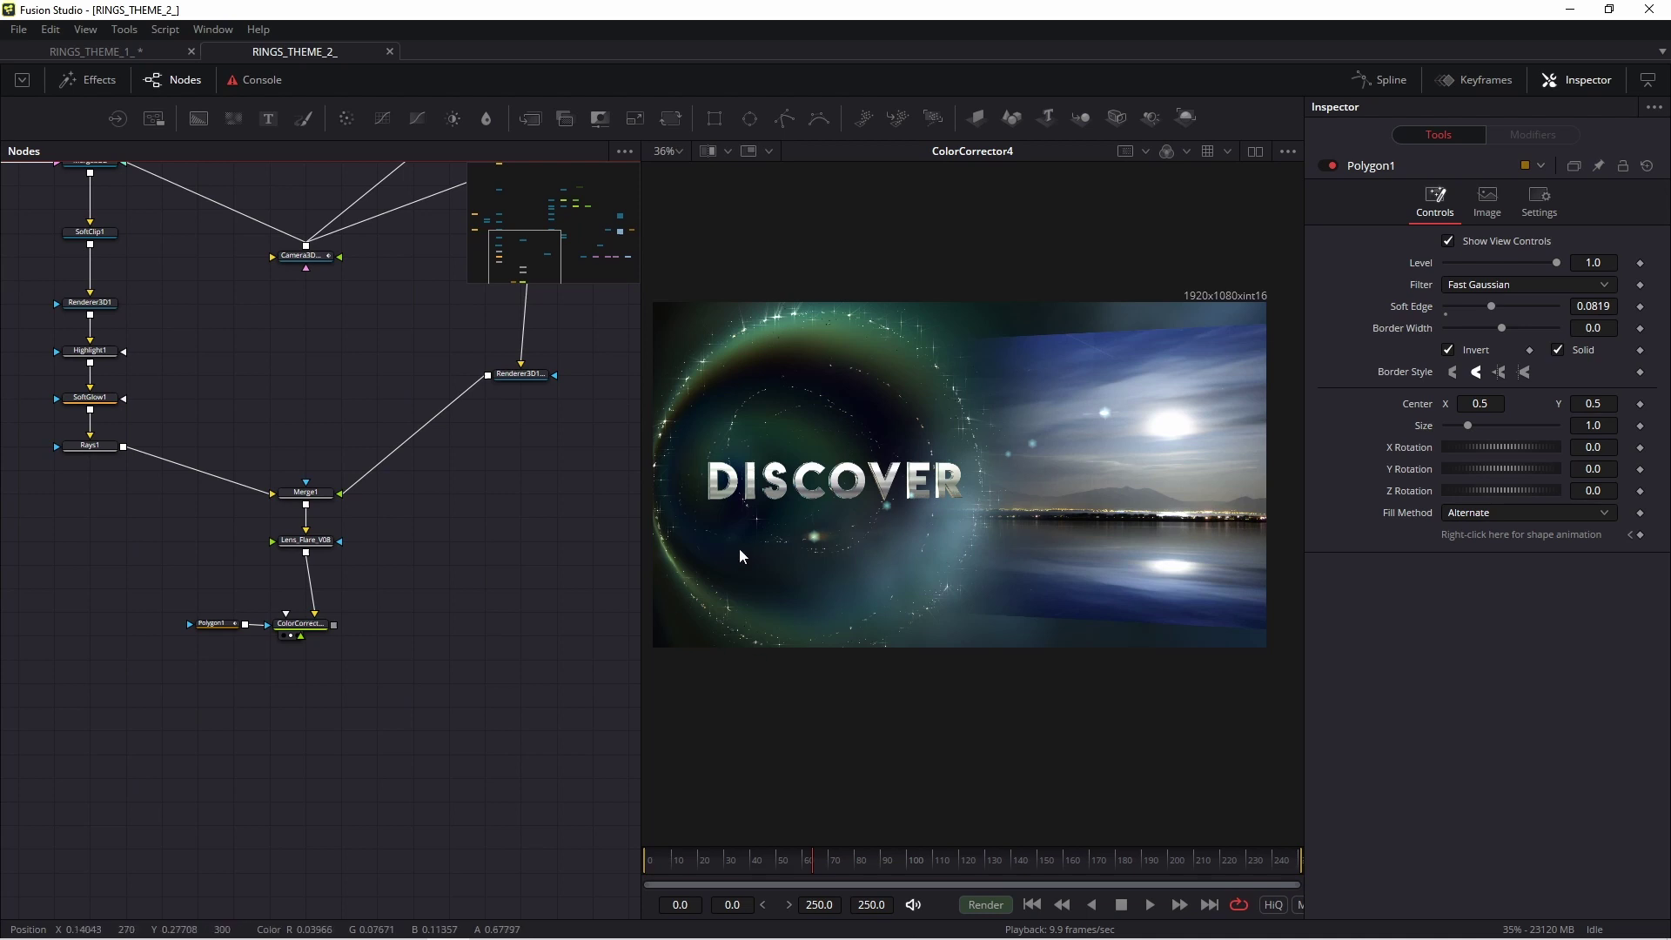
{"action": "left_click_drag", "start_coordinate": [381, 567], "coordinate": [127, 554]}
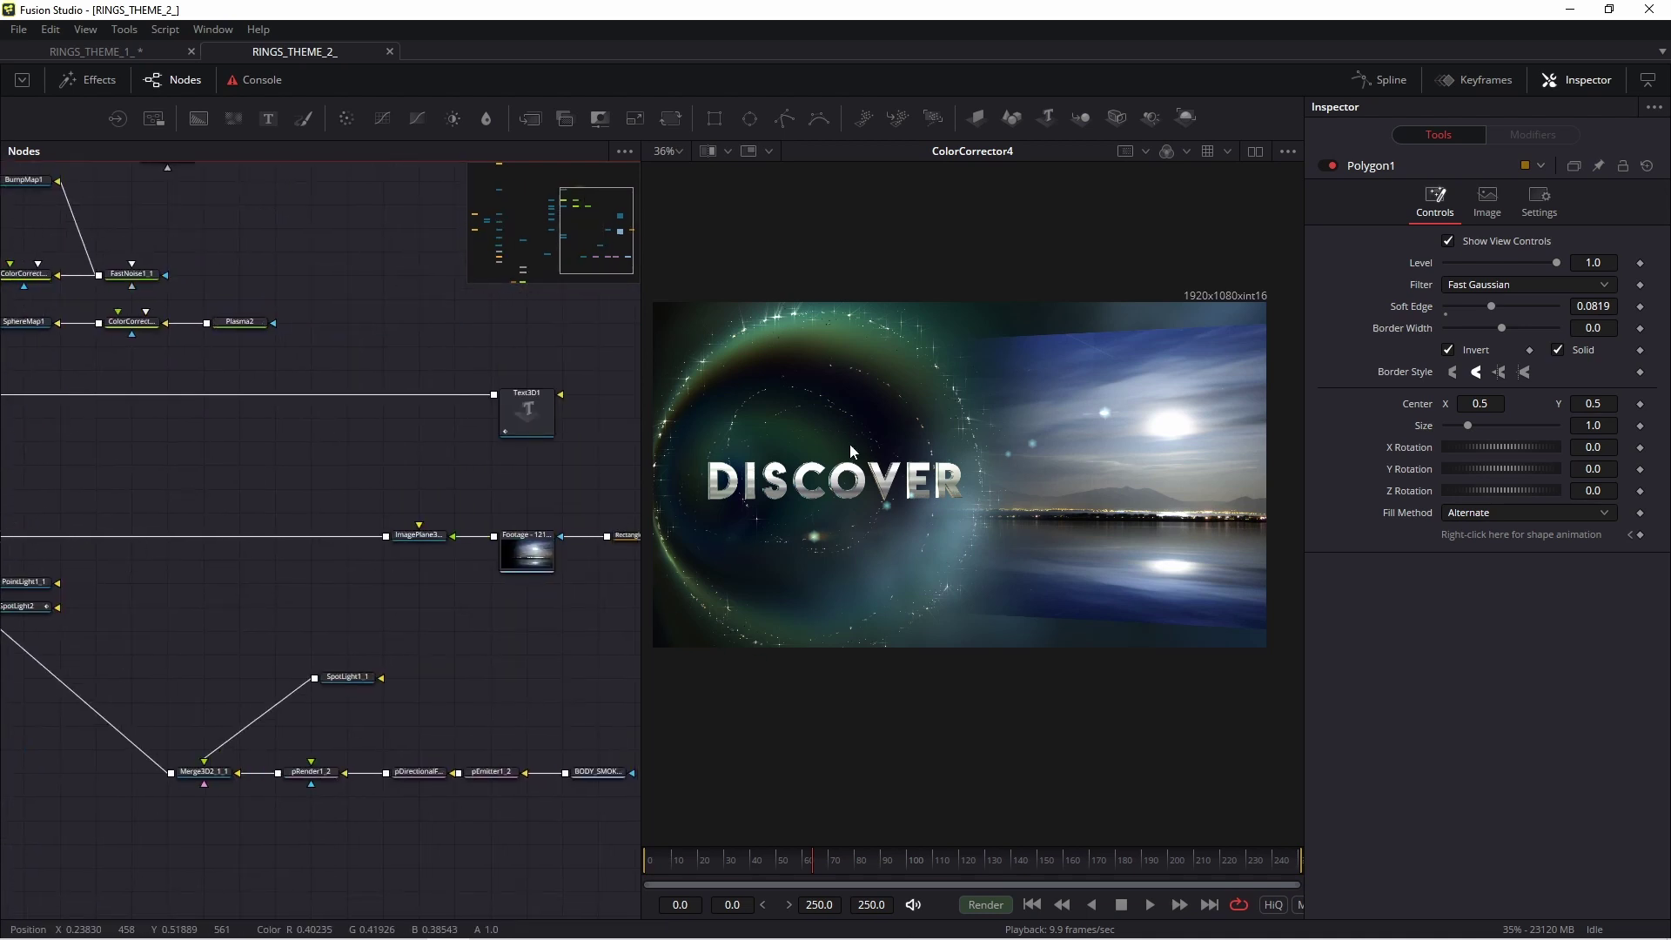
- Inspect the DISCOVER text settings of Text3D1 and bring the whole node tree into view
{"action": "scroll", "coordinate": [388, 430], "scroll_direction": "up", "scroll_amount": 4}
{"action": "left_click", "coordinate": [383, 433]}
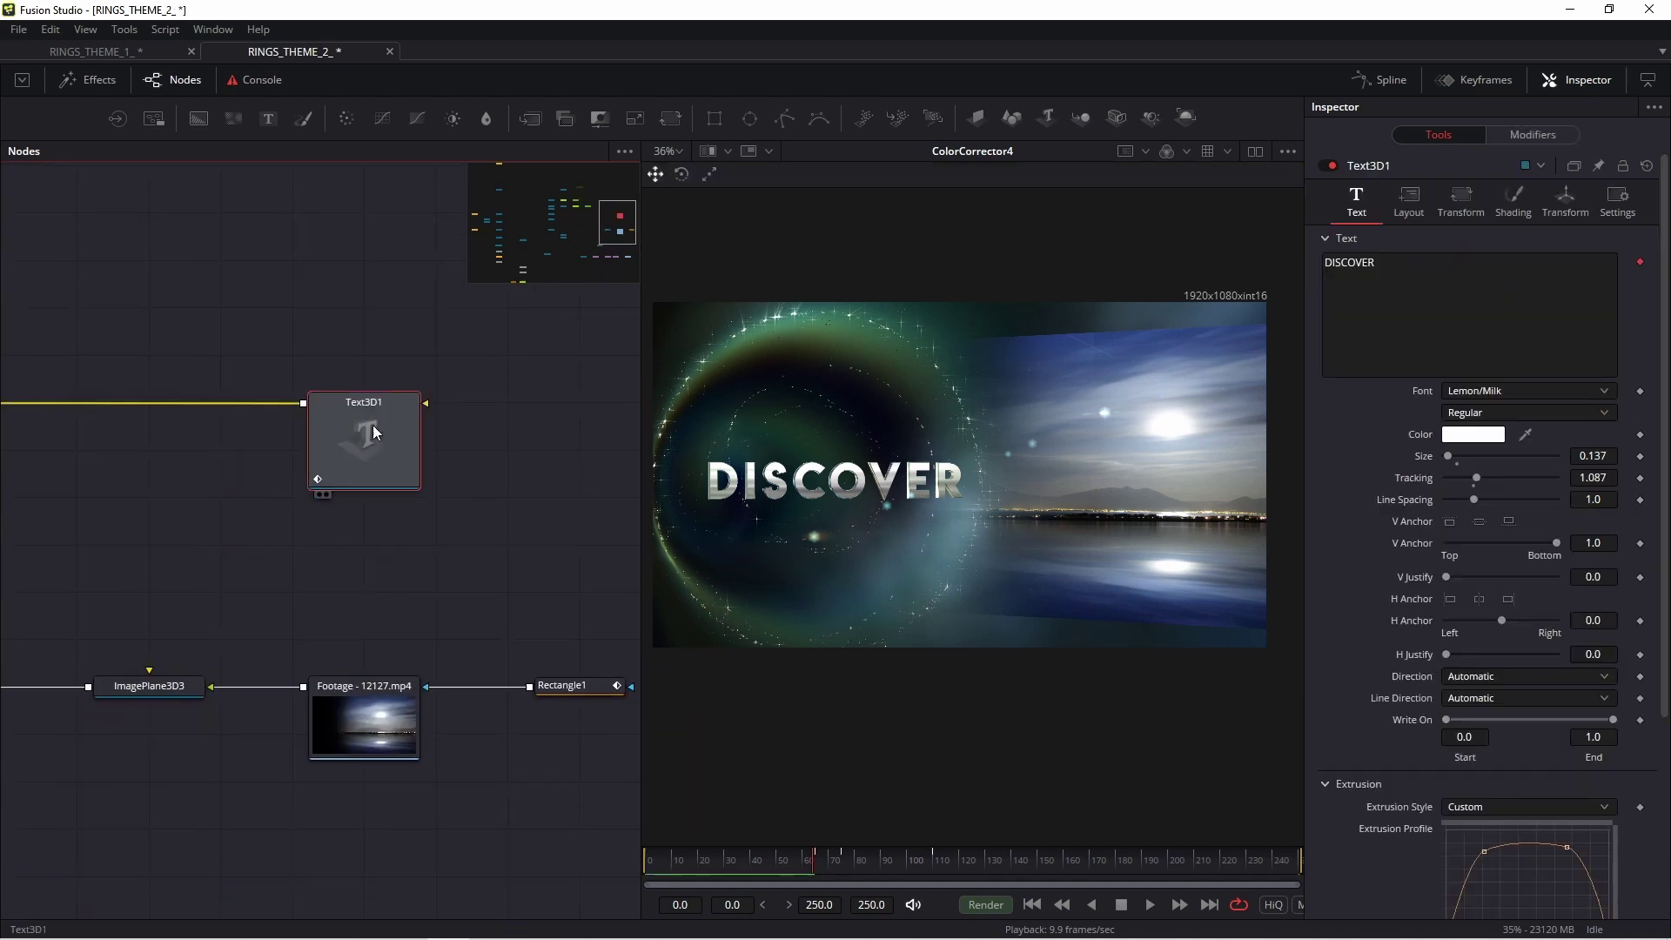
{"action": "scroll", "coordinate": [395, 456], "scroll_direction": "down", "scroll_amount": 5}
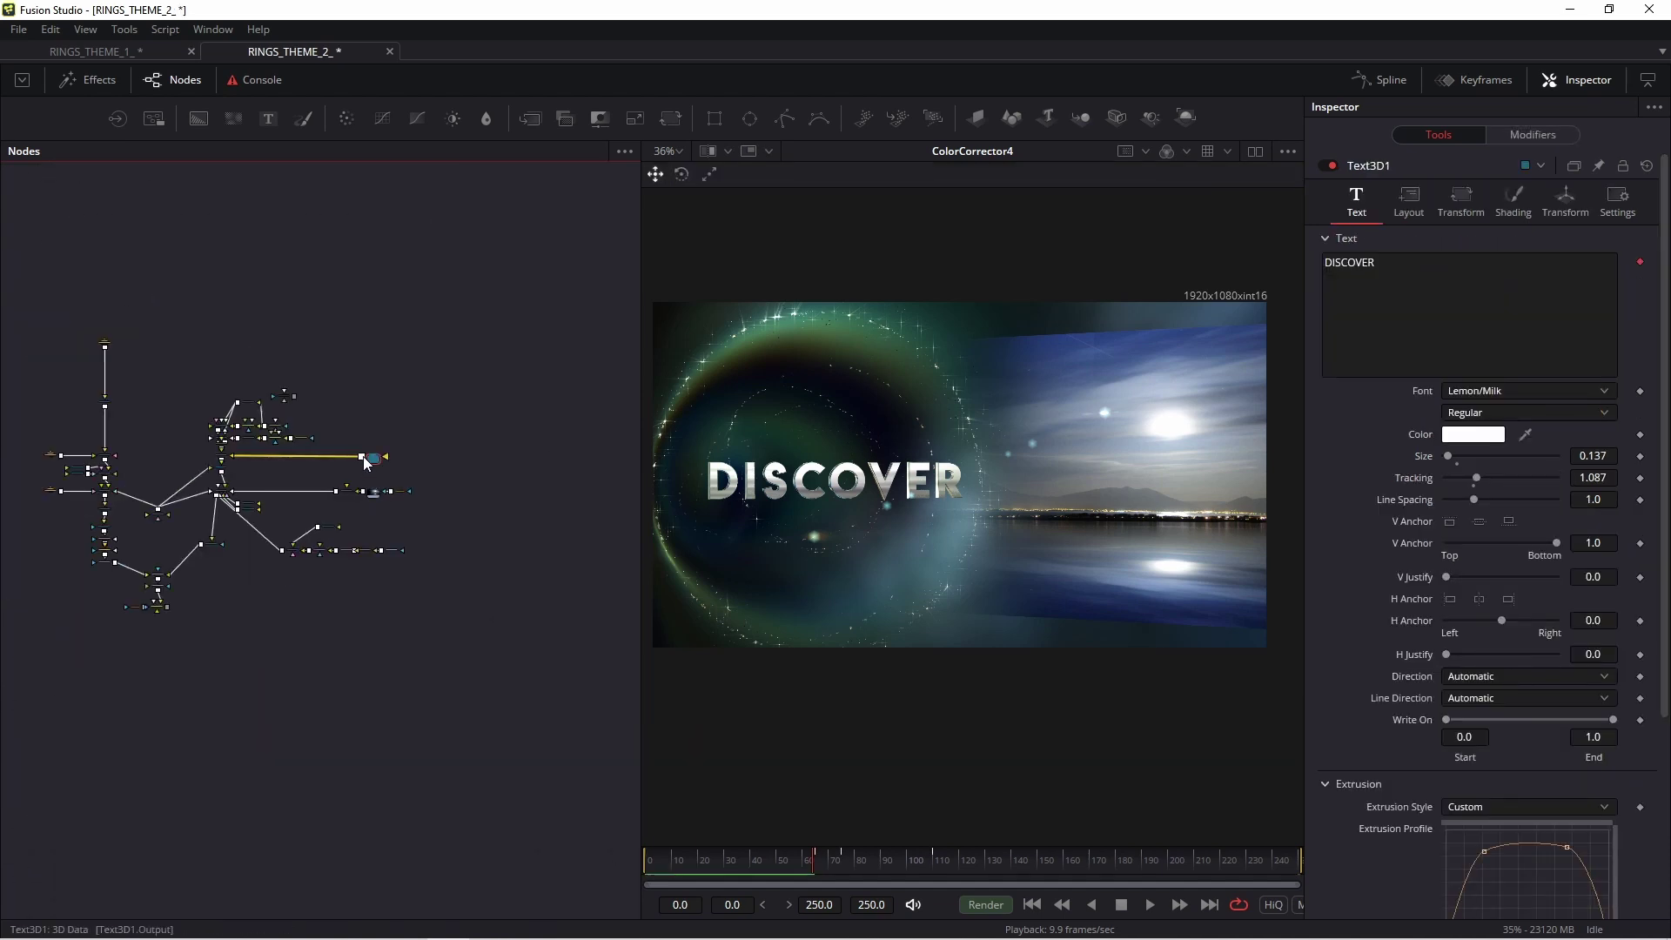
- Replace the DISCOVER title text in the Text3D1 node with PLANETS
{"action": "scroll", "coordinate": [379, 458], "scroll_direction": "up", "scroll_amount": 5}
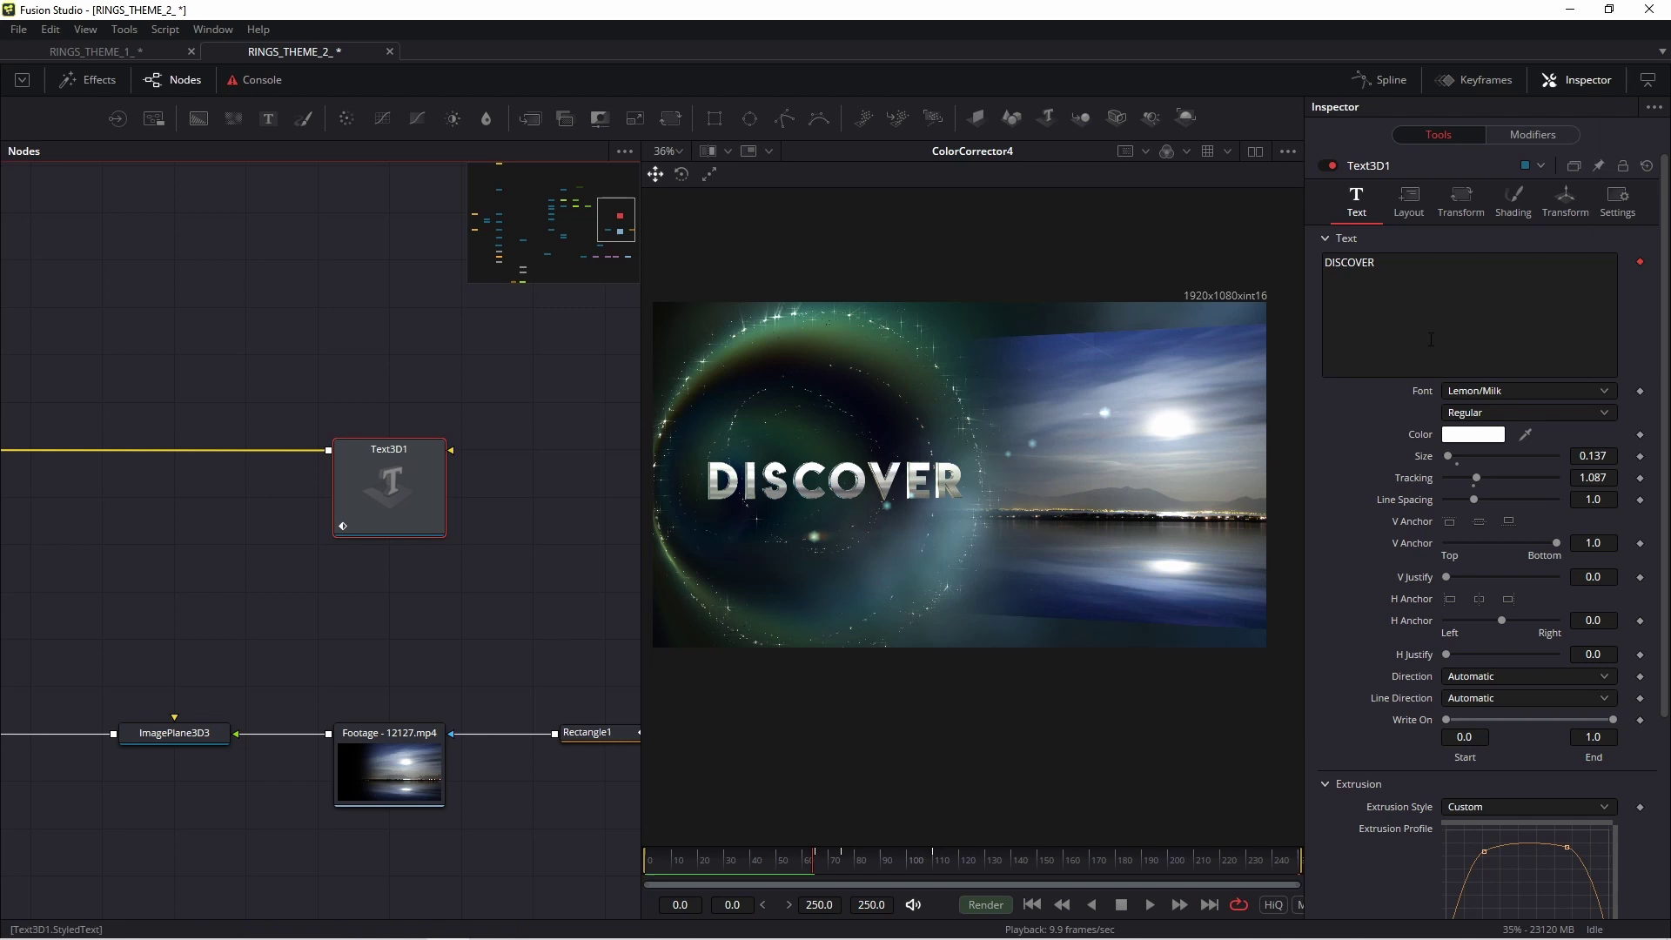
{"action": "left_click_drag", "start_coordinate": [1390, 264], "coordinate": [1306, 271]}
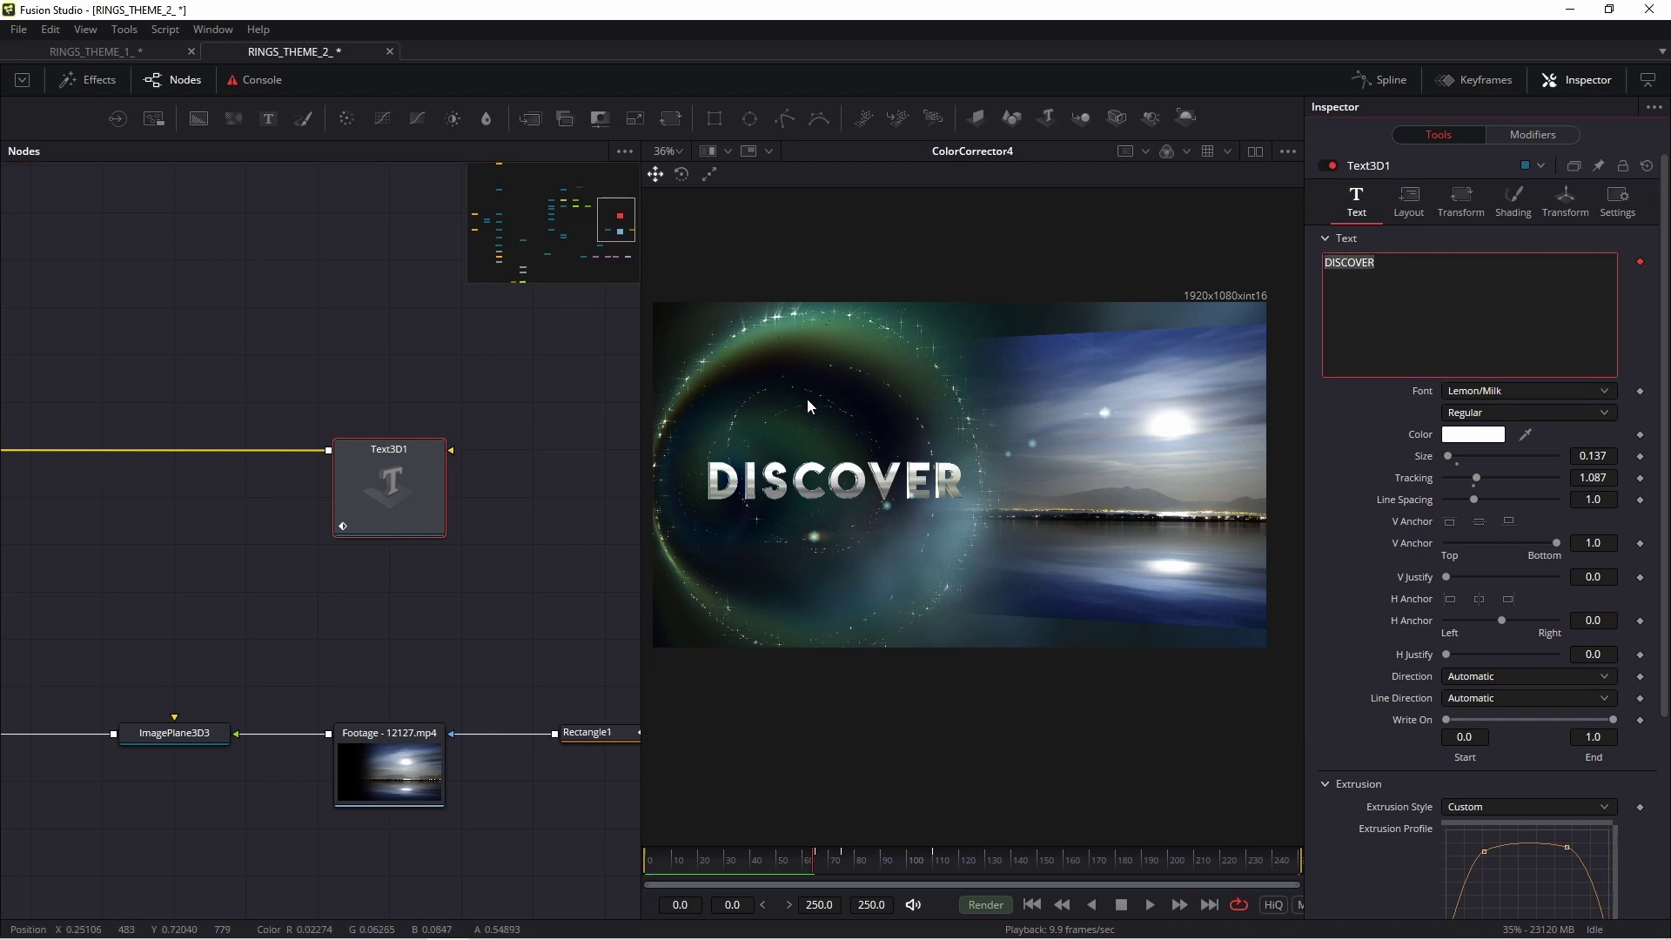
{"action": "type", "text": "PLANETS"}
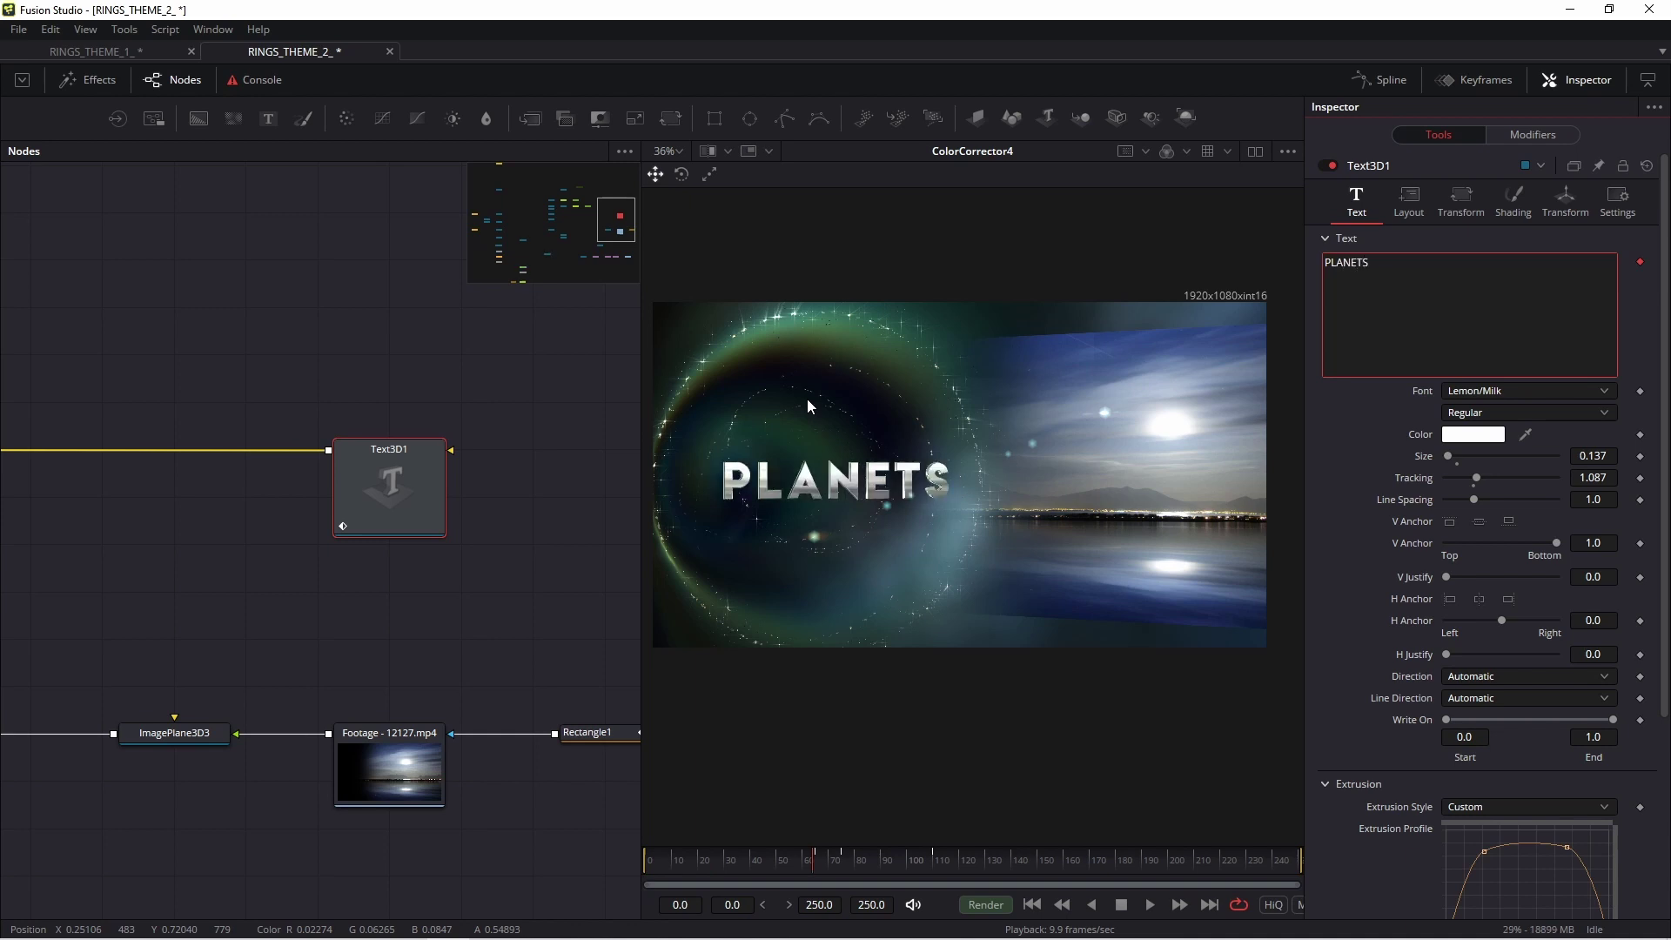
- Return to frame 0, enlarge the viewer, play the PLANETS title animation briefly and stop playback
{"action": "left_click", "coordinate": [646, 863]}
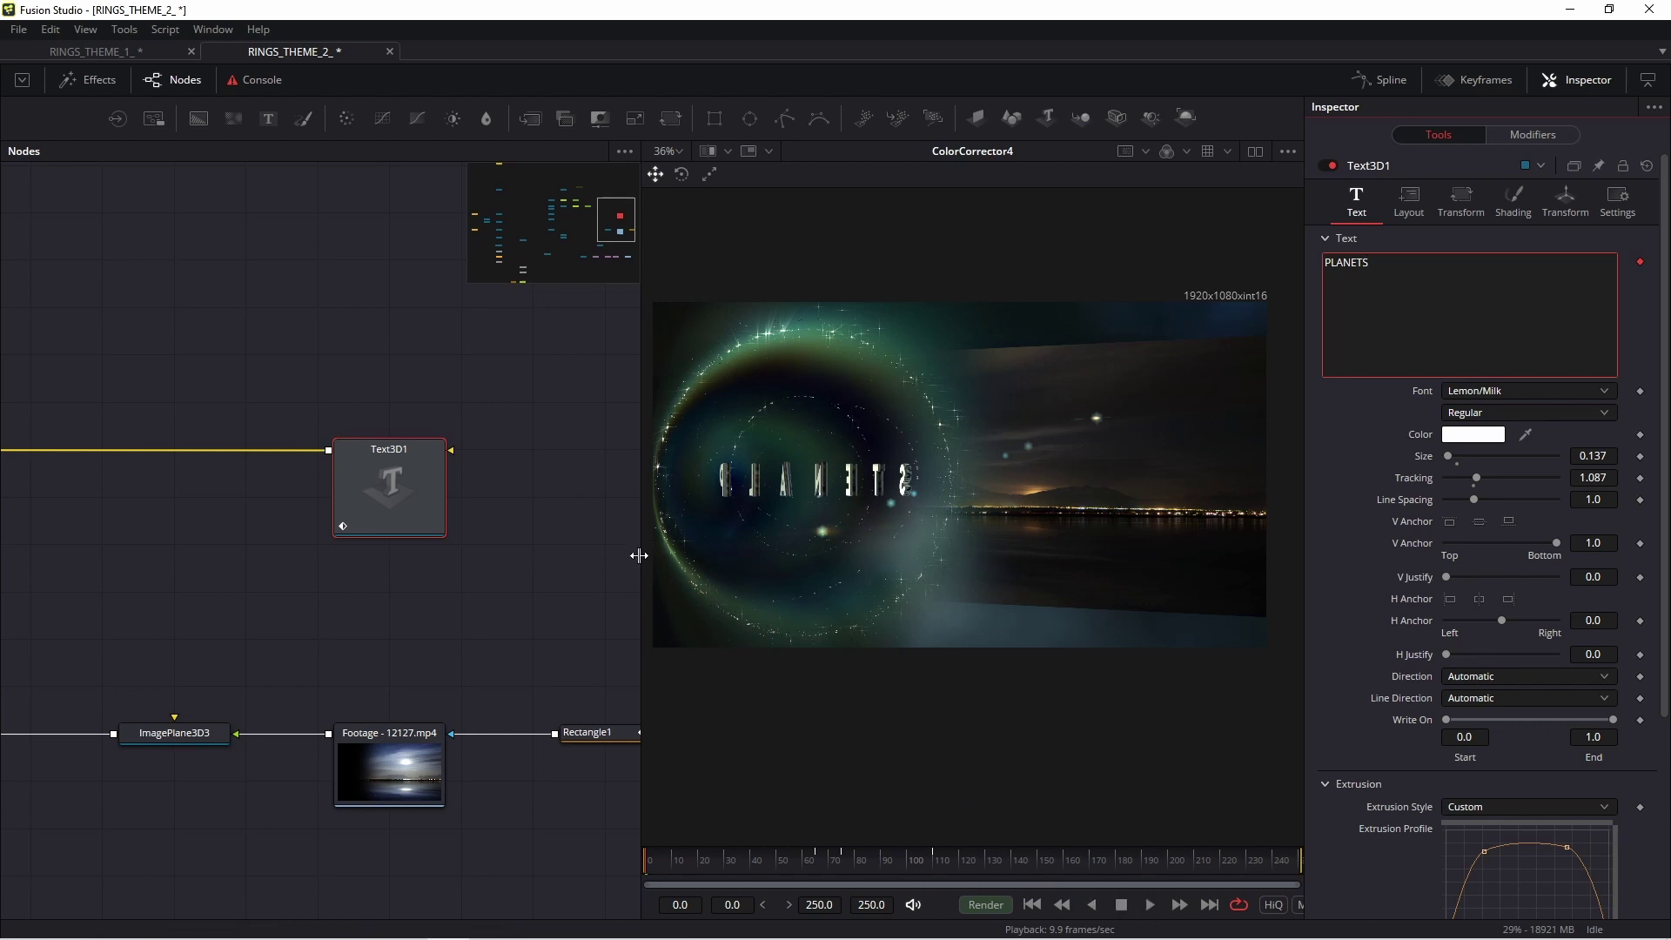
{"action": "left_click_drag", "start_coordinate": [641, 552], "coordinate": [520, 544]}
{"action": "left_click", "coordinate": [1028, 905]}
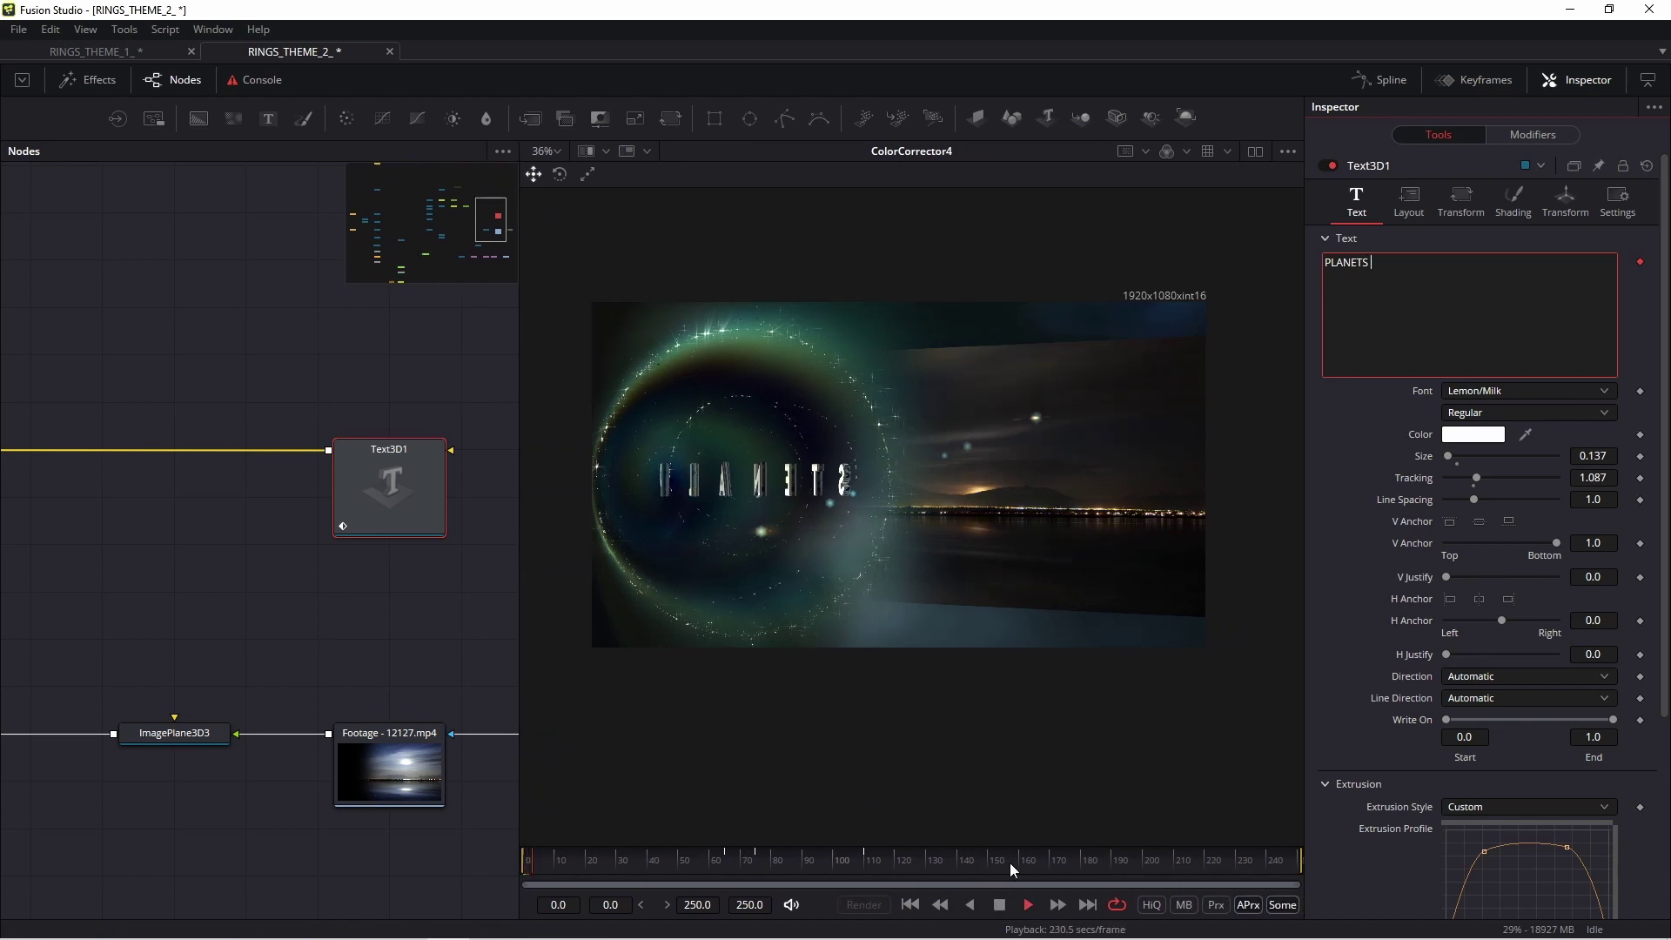
{"action": "left_click_drag", "start_coordinate": [383, 670], "coordinate": [206, 657]}
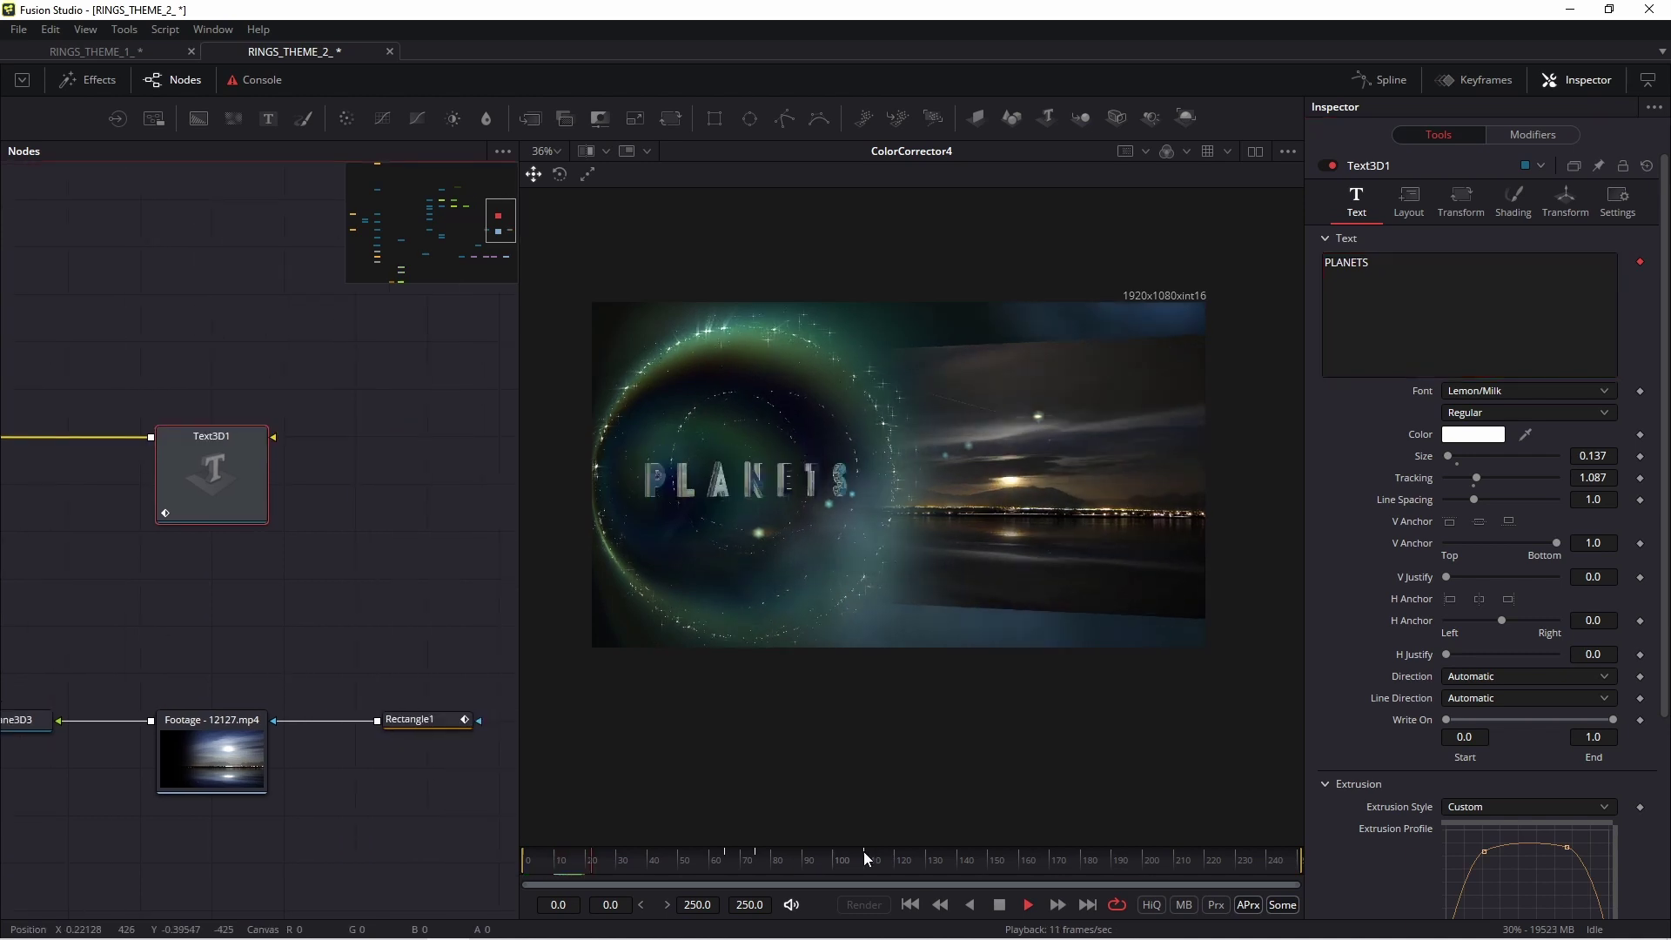
{"action": "left_click", "coordinate": [992, 905]}
- Swap the Footage - 12127.mp4 clip in the Loader2 node for Star - 6962.mp4 and play the animation from the start
{"action": "scroll", "coordinate": [341, 670], "scroll_direction": "down", "scroll_amount": 5}
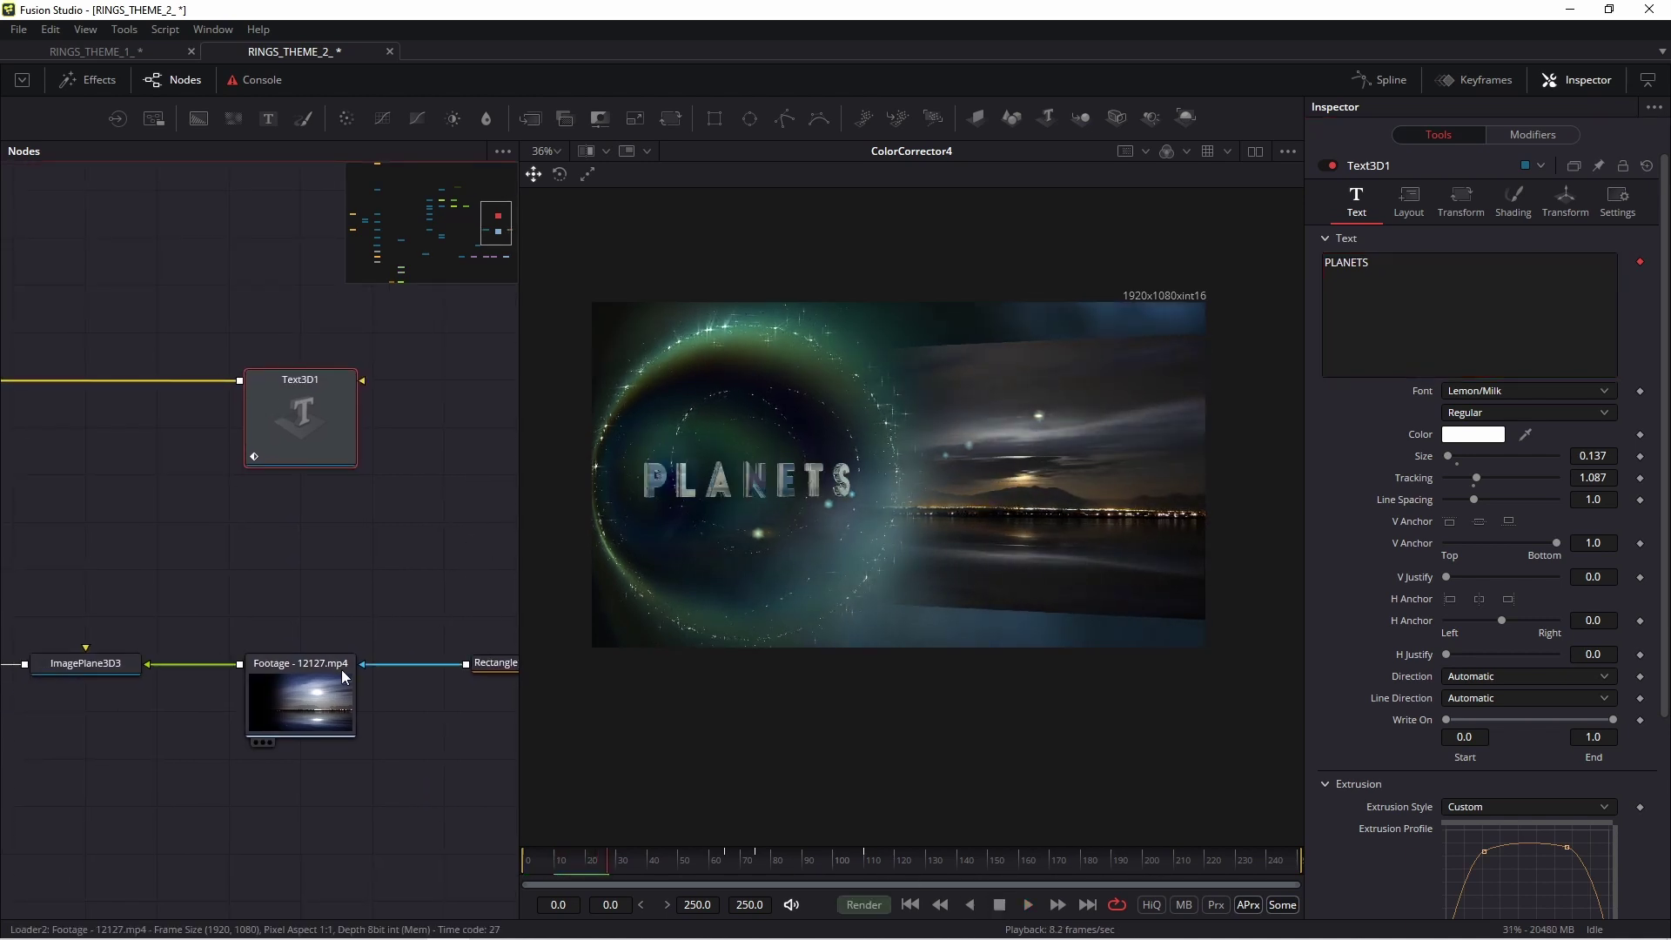
{"action": "left_click", "coordinate": [284, 686]}
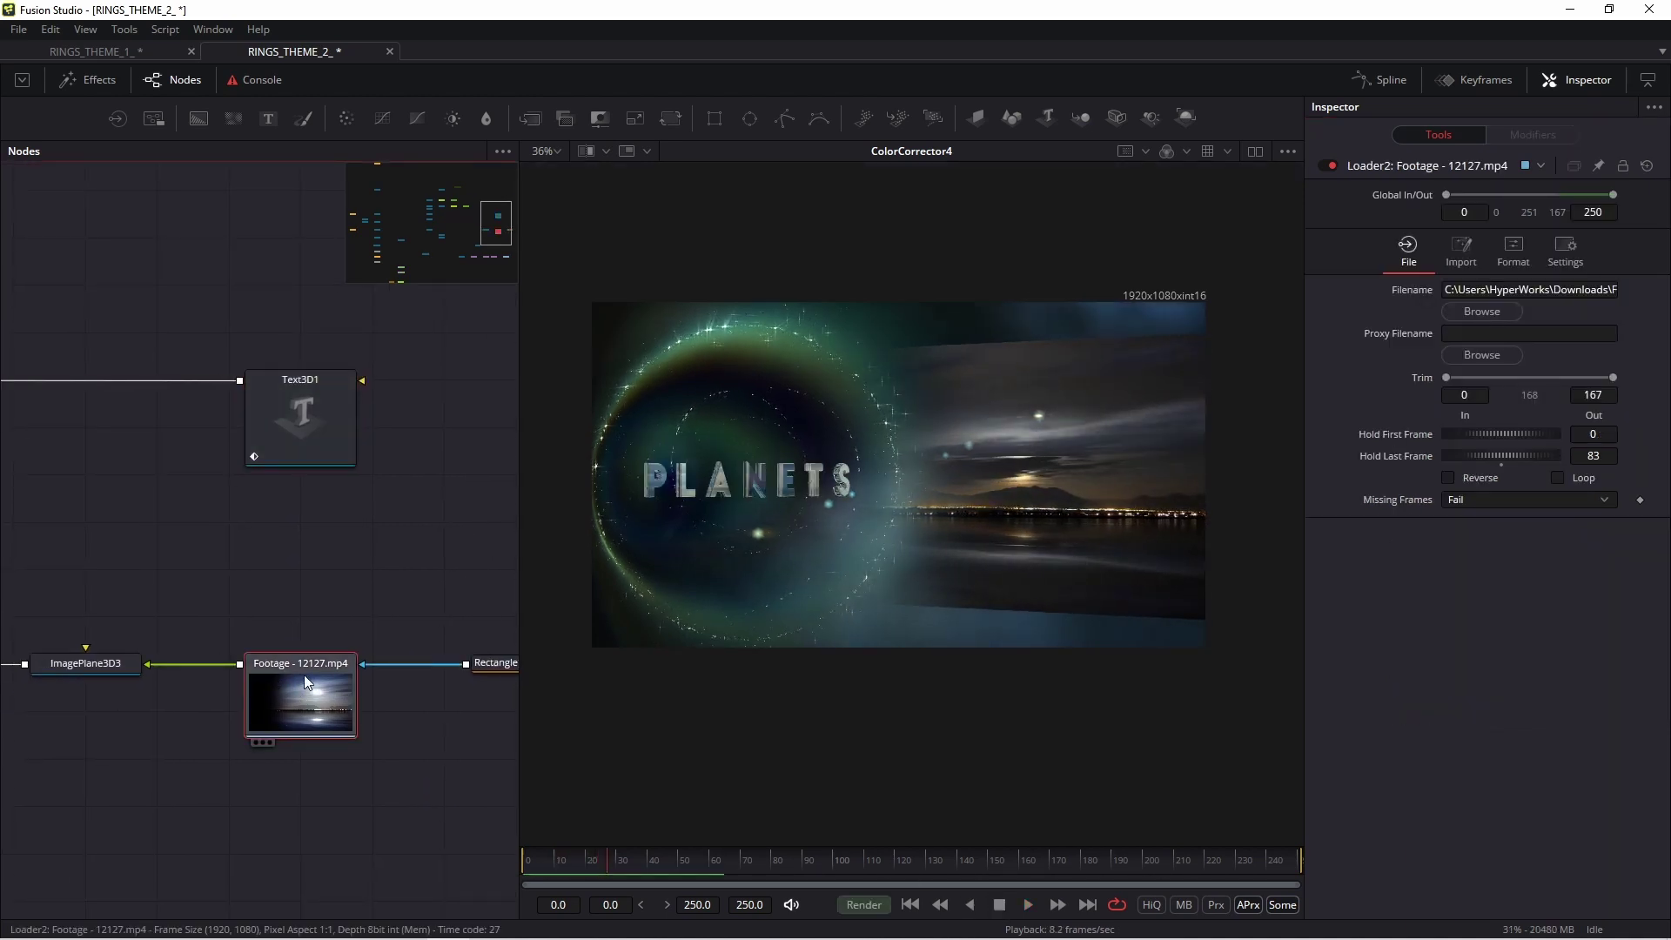
{"action": "scroll", "coordinate": [305, 675], "scroll_direction": "down", "scroll_amount": 3}
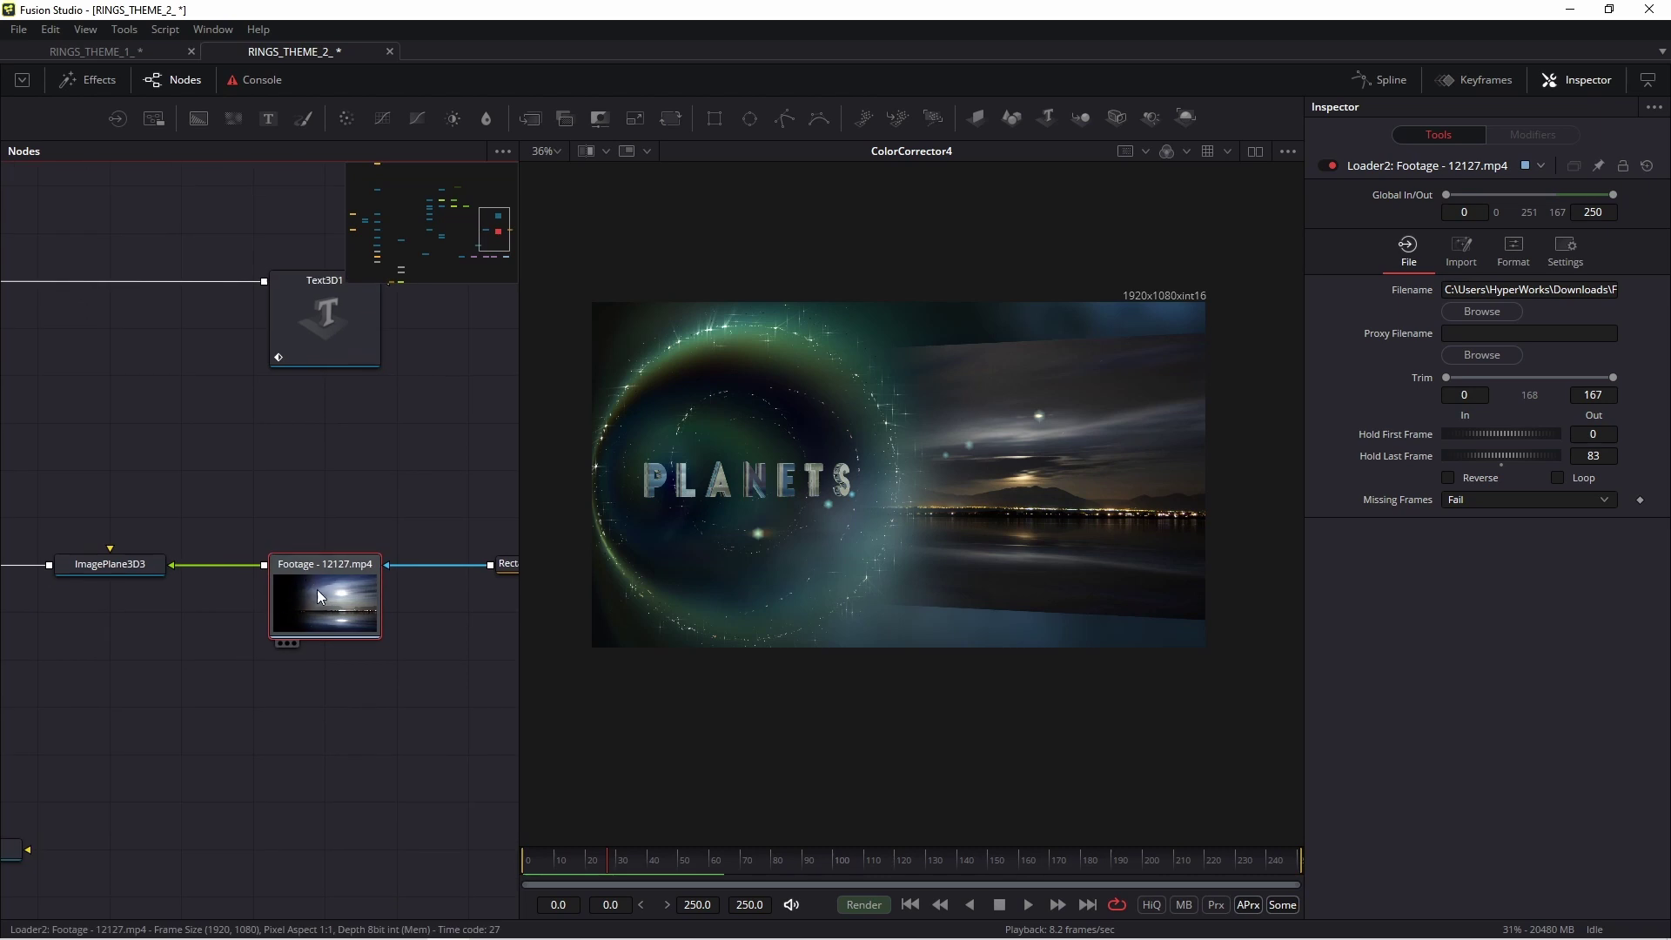
{"action": "left_click", "coordinate": [1519, 290]}
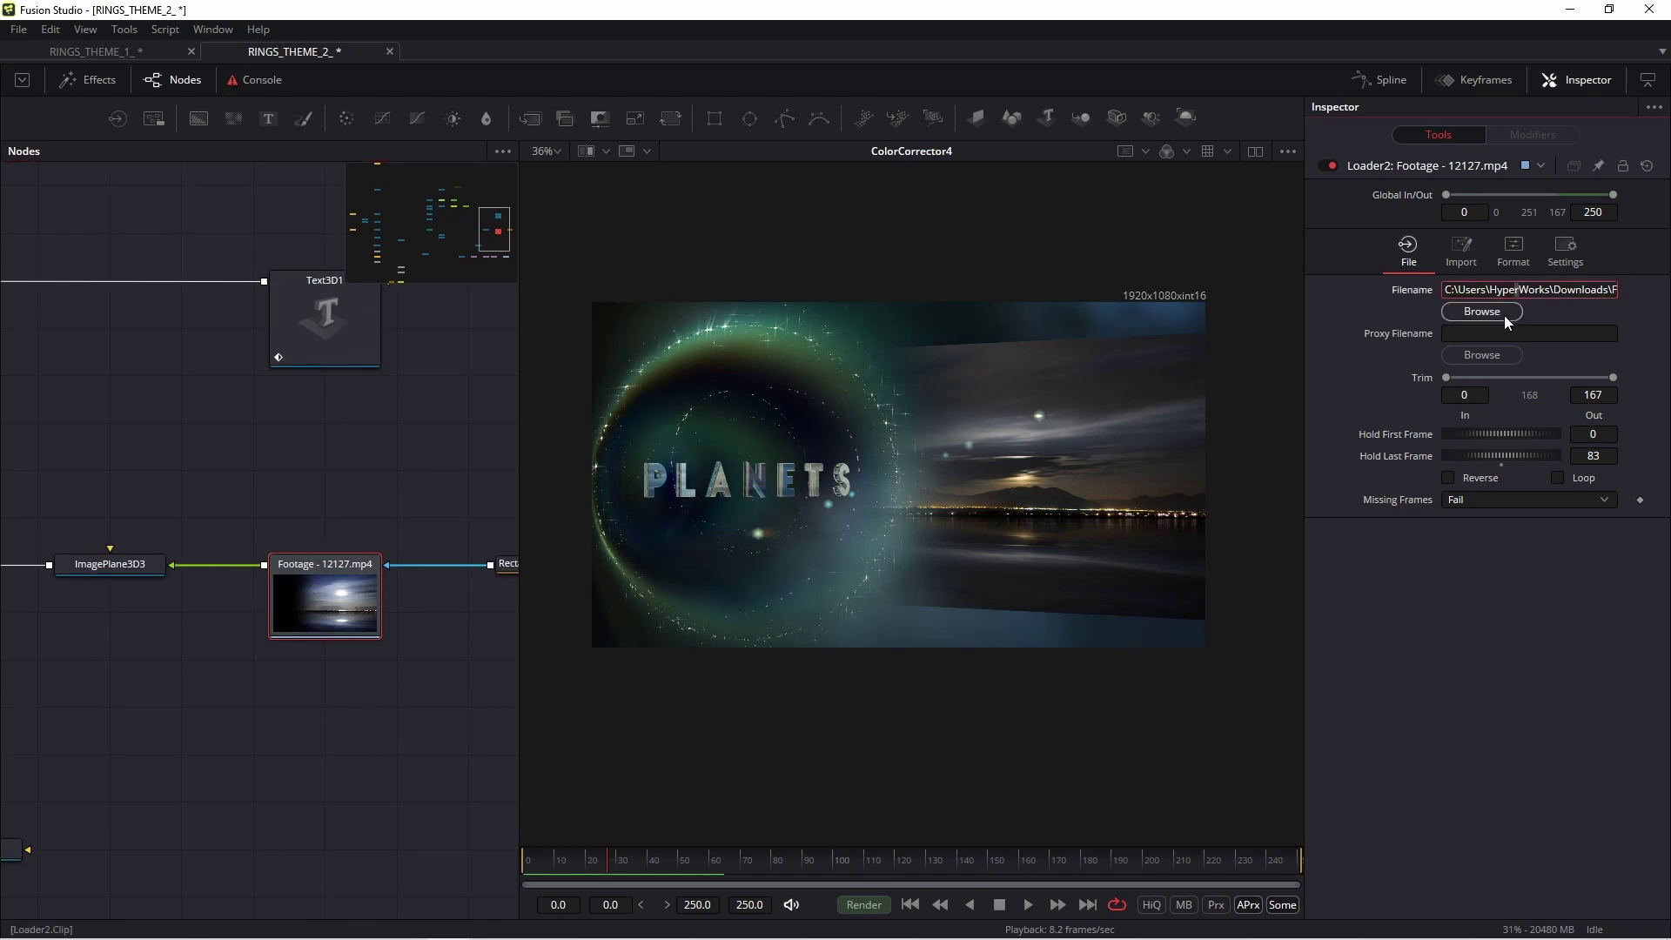
{"action": "left_click", "coordinate": [1482, 312]}
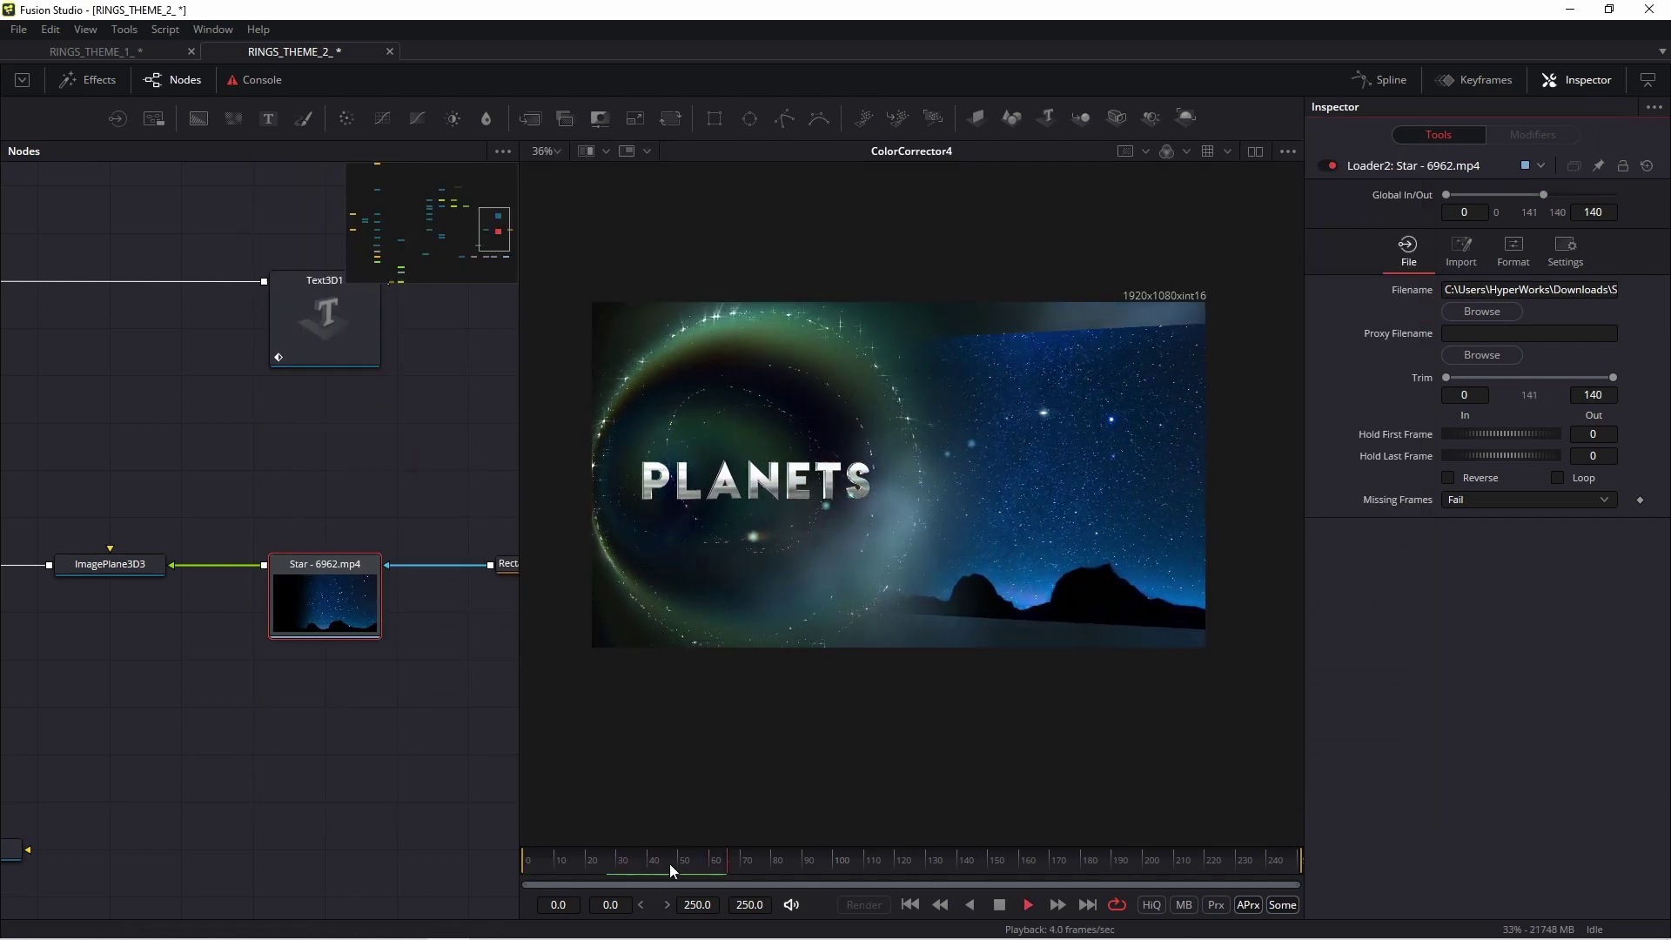
{"action": "left_click", "coordinate": [530, 857]}
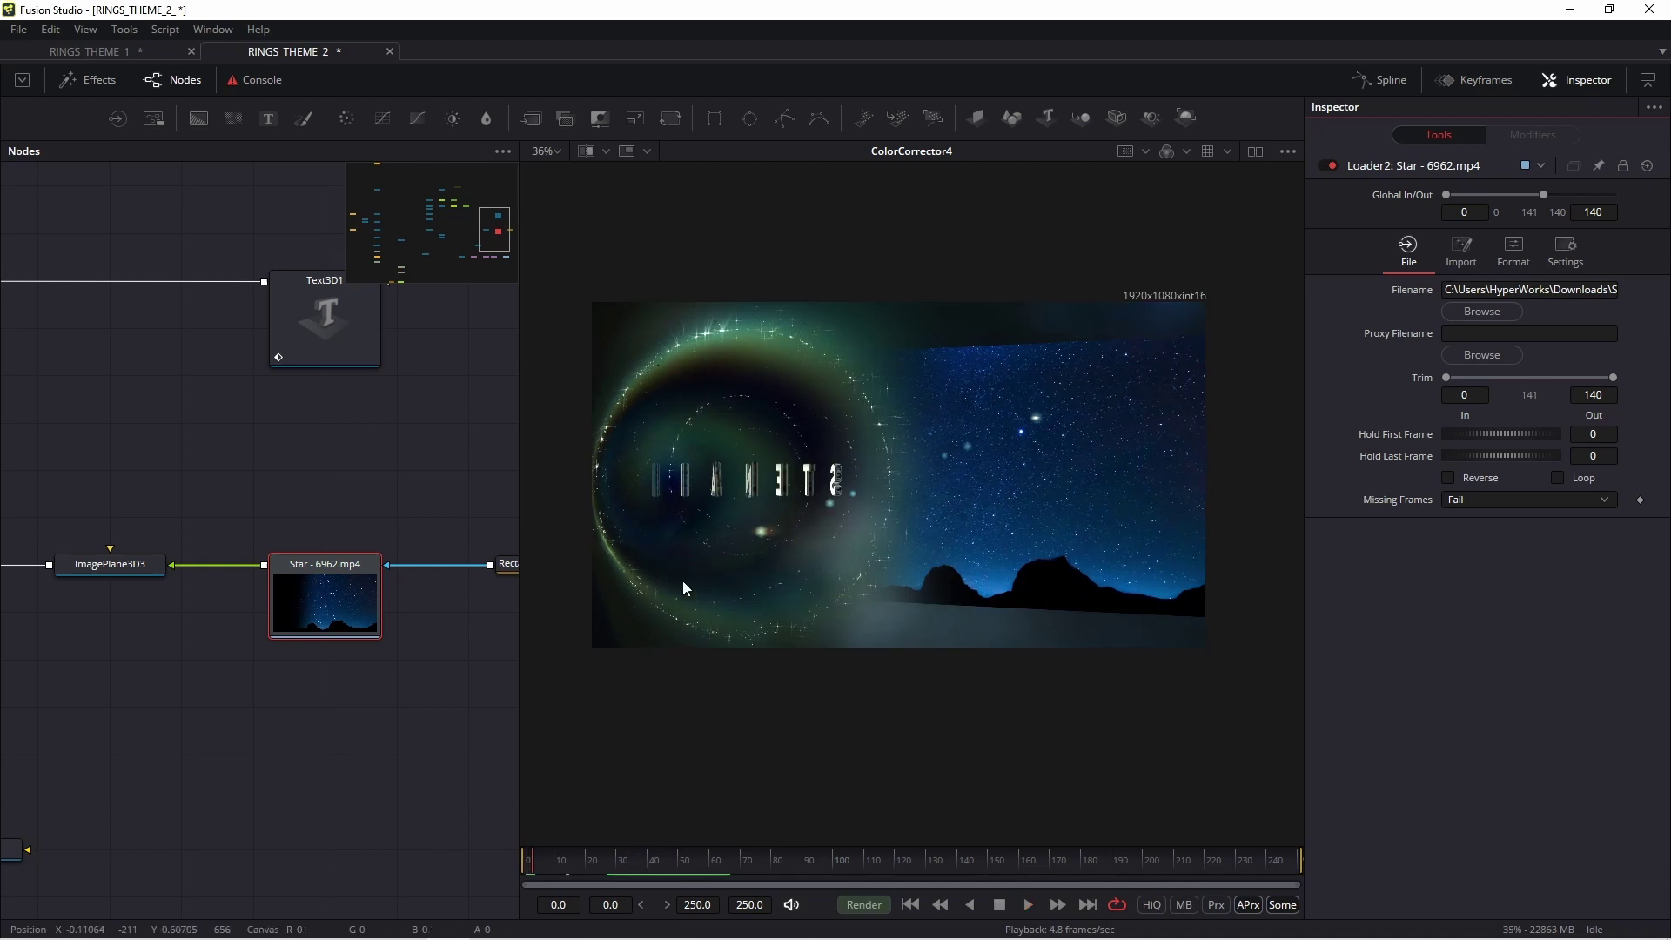
{"action": "key", "text": "space"}
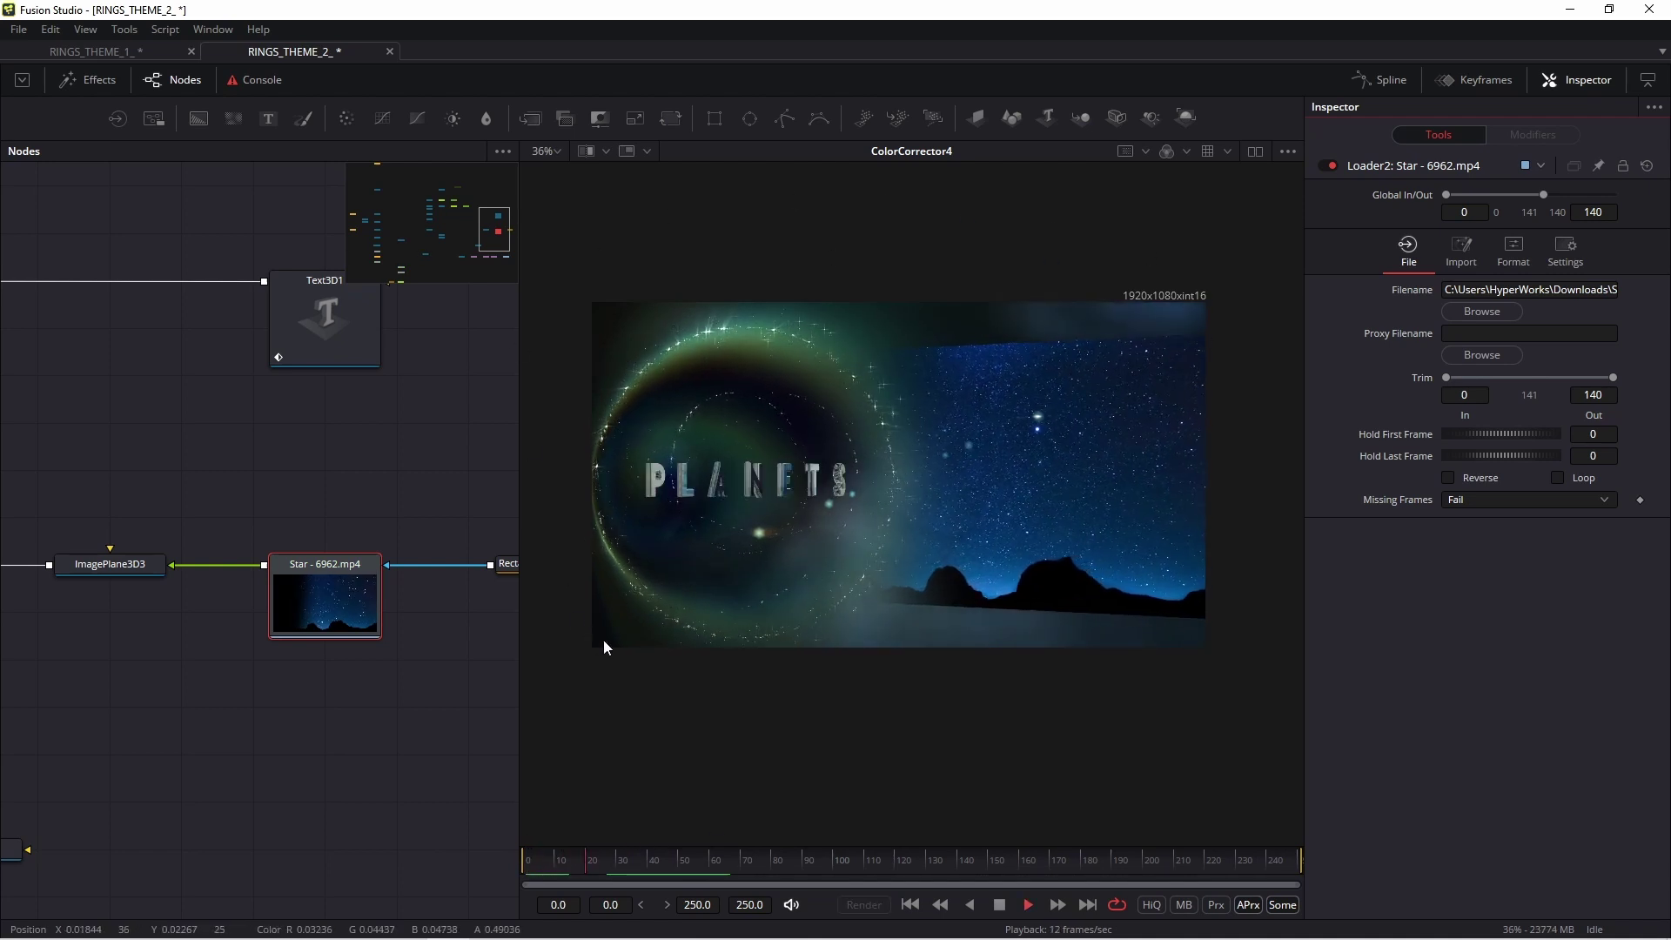